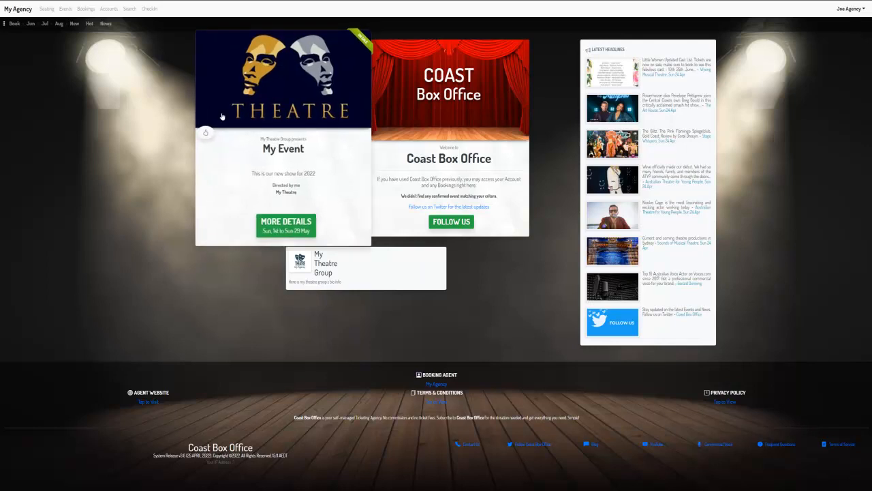
Open the seating plans page and expand the My Theatre venue.
click(46, 10)
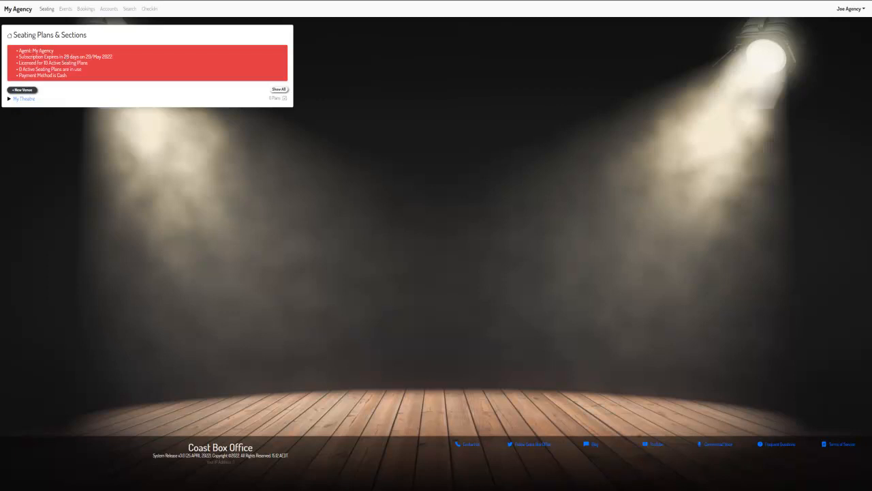
click(8, 99)
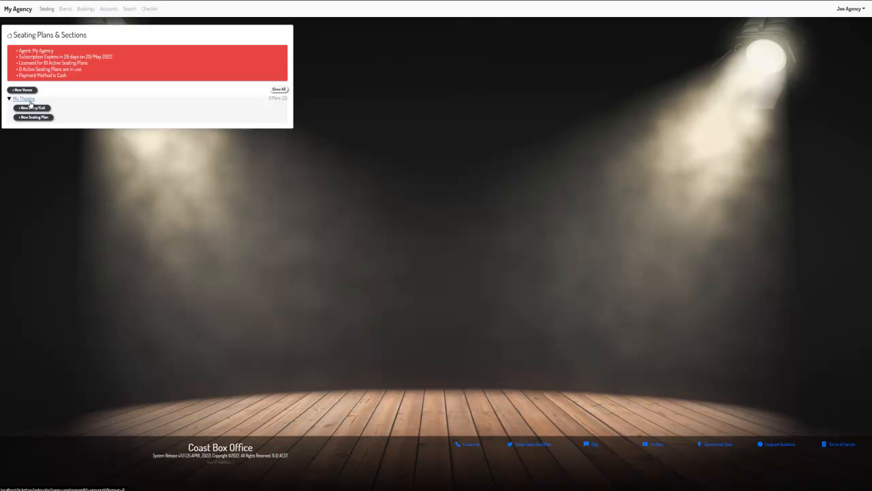
Create a seating plan named My Plan with normal and sold-out capacities of 500, importing its layout from Seating_DiningHall.xml.
click(30, 118)
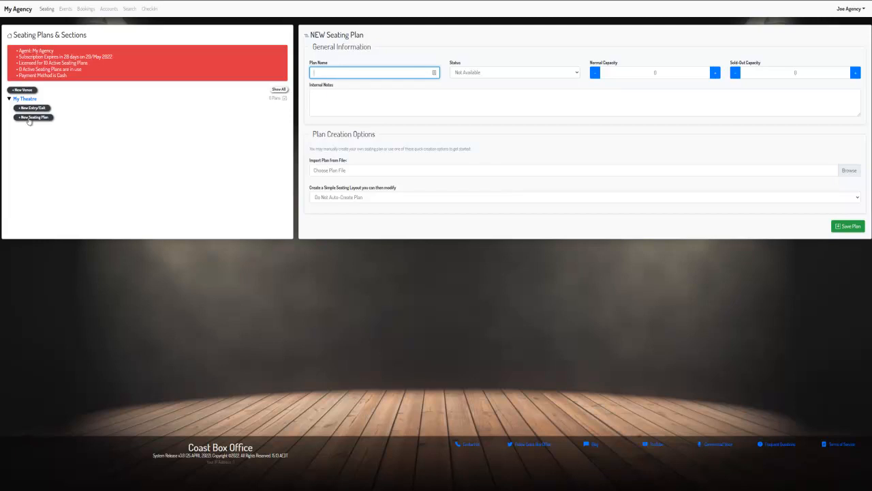
text(My Plan)
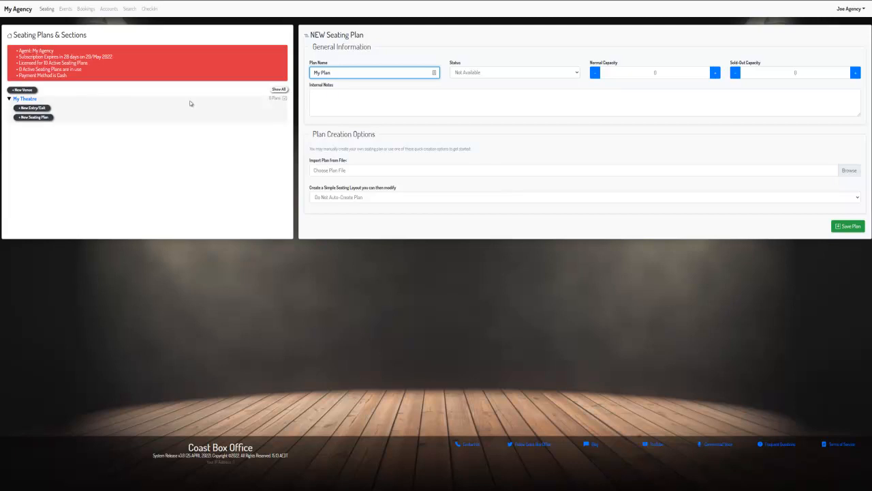
double_click(654, 73)
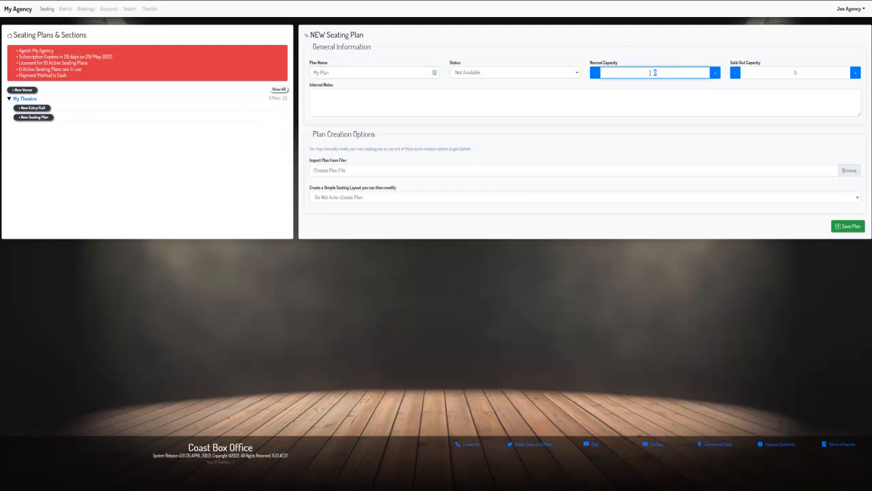
text(500)
double_click(822, 76)
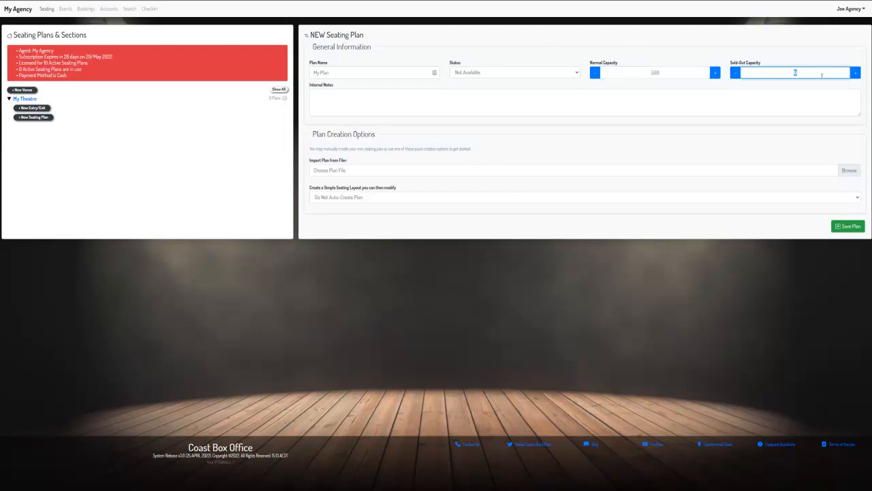
text(500)
click(846, 174)
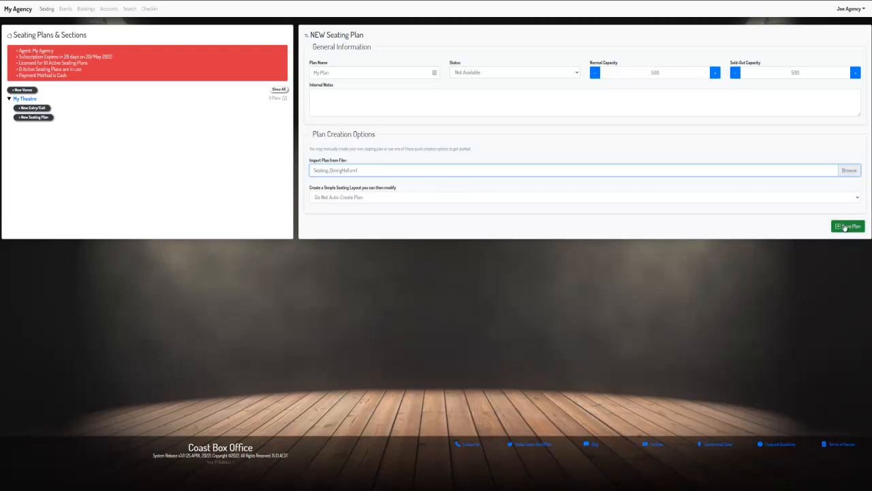
click(845, 227)
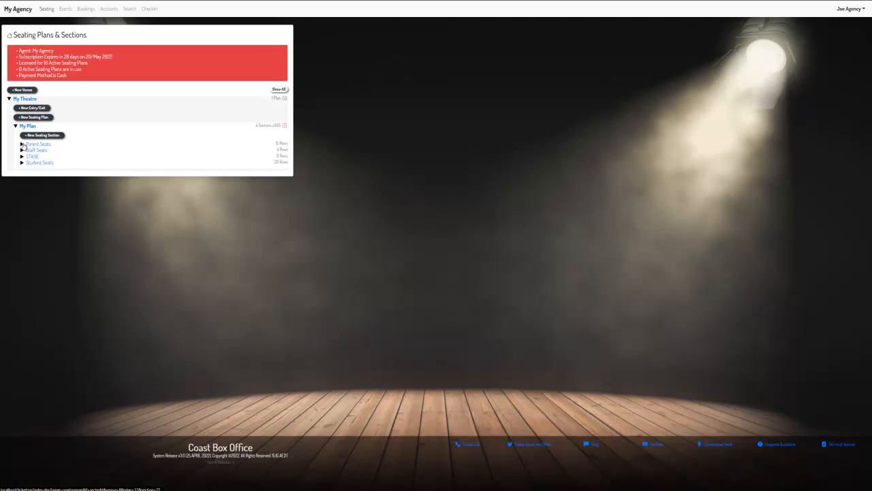
Examine the tables and properties of the Parent Seats section and preview the layout of My Plan.
click(21, 145)
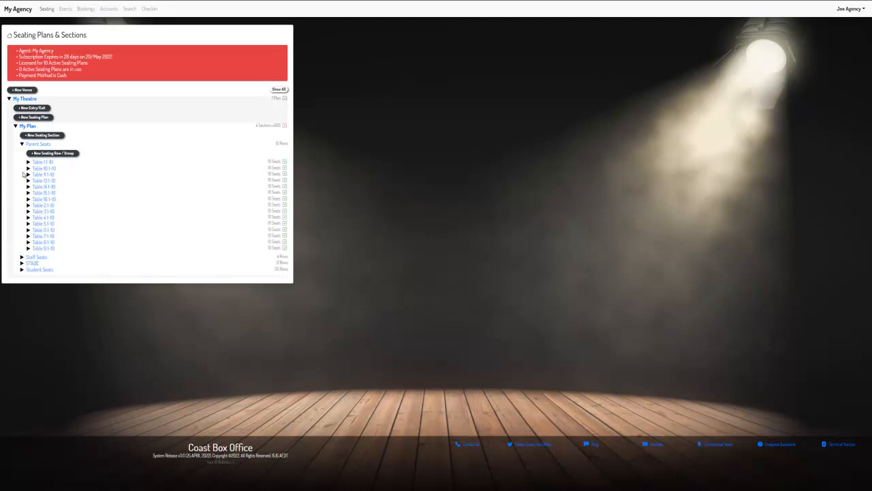
click(21, 263)
click(35, 145)
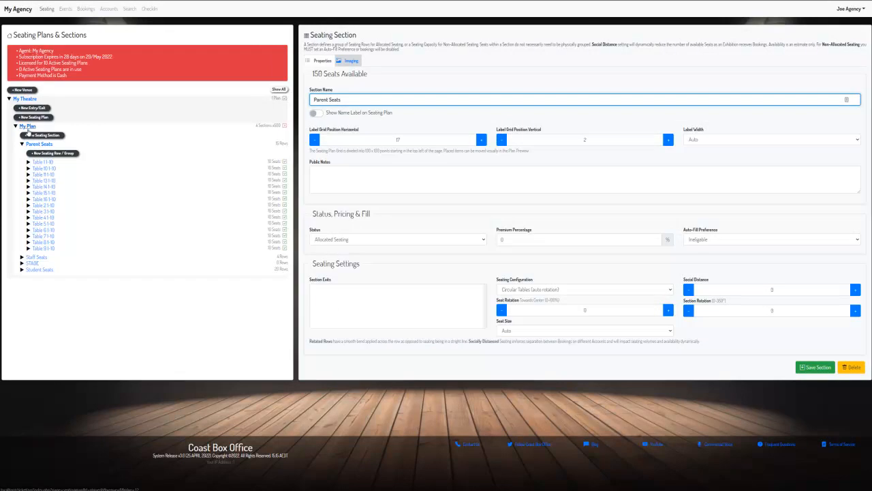
click(28, 127)
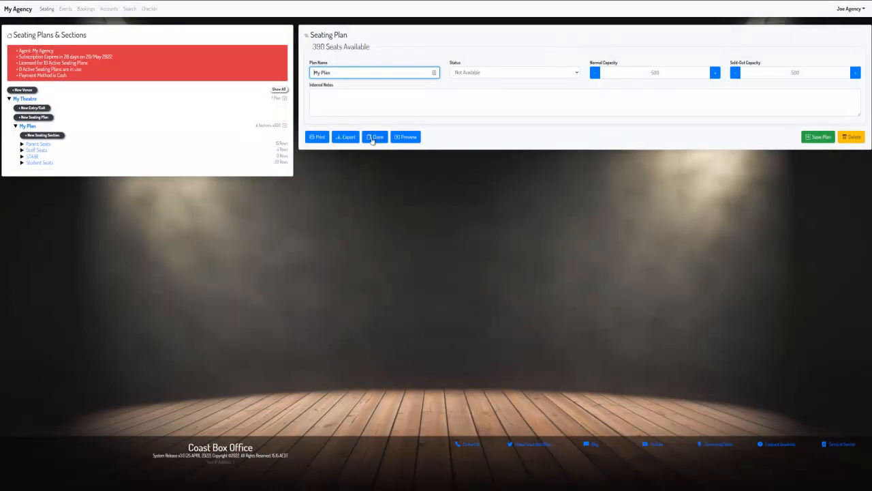
click(399, 137)
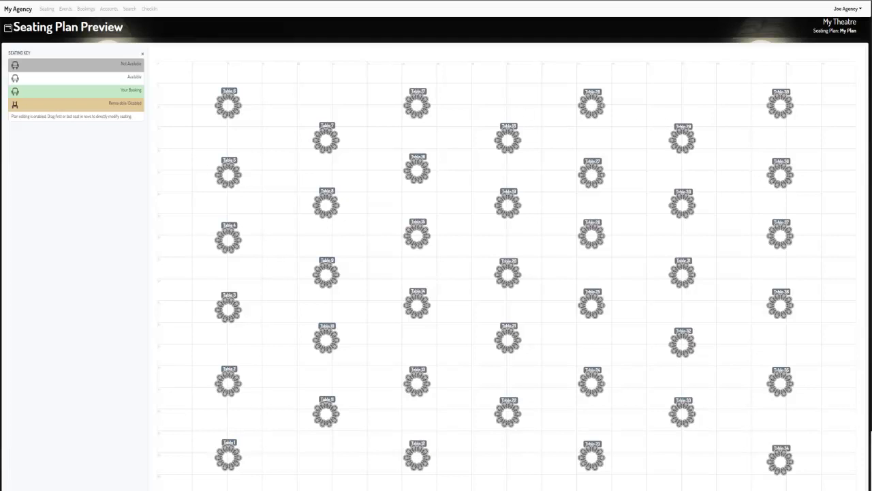
key(ctrl+w)
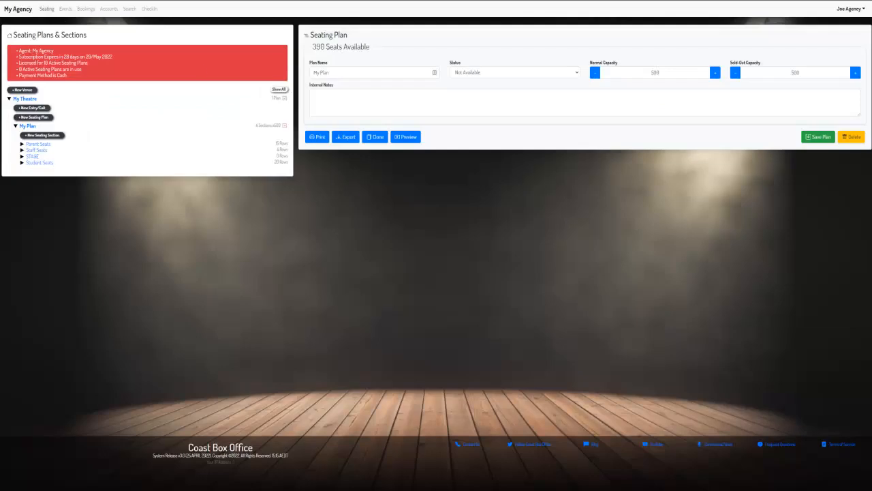
Delete the imported seating plan My Plan from My Theatre.
click(32, 127)
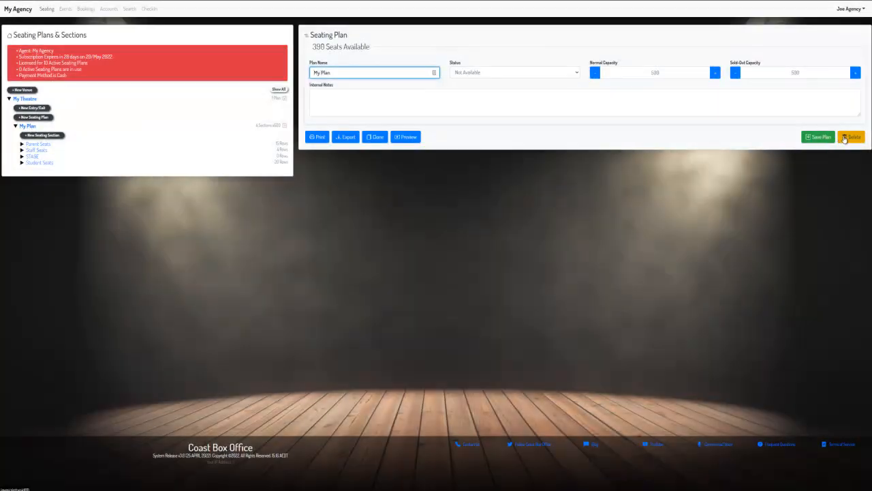
click(845, 138)
click(424, 79)
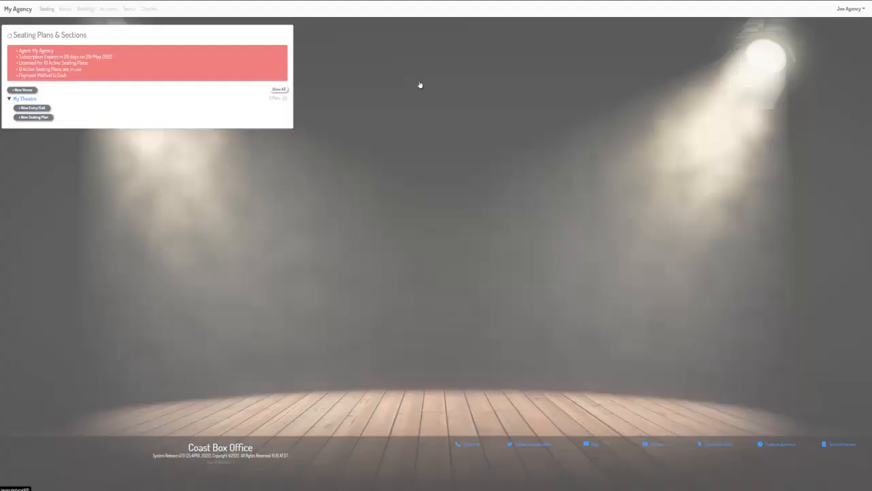
Create a seating plan named My Plan with normal and sold-out capacities of 500 and an auto-created non-allocated/general seating layout.
click(32, 117)
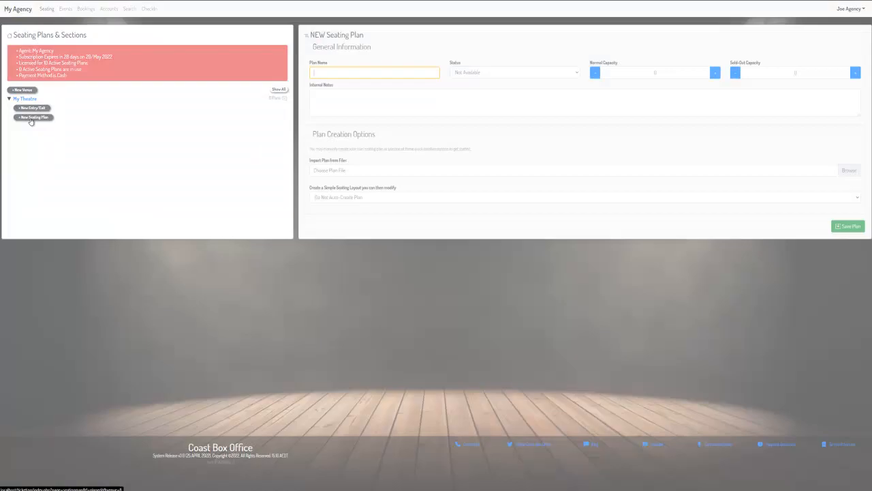
text(My Plan)
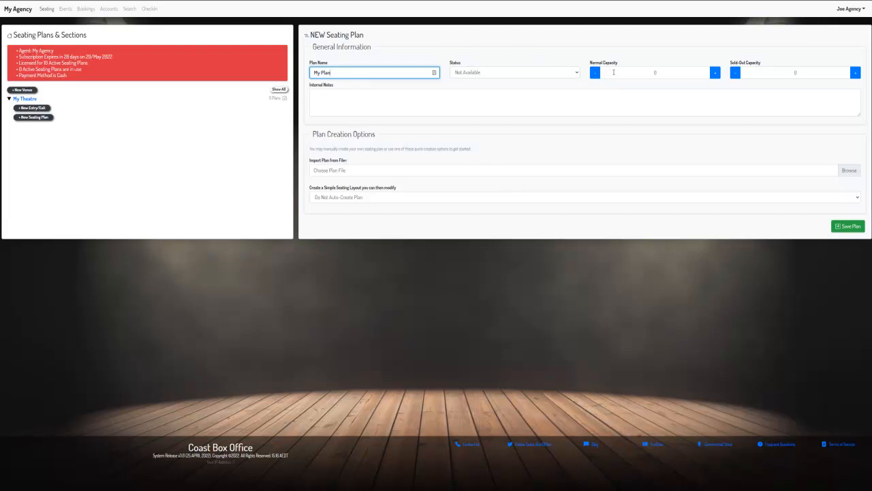
drag(616, 72, 845, 74)
text(500500)
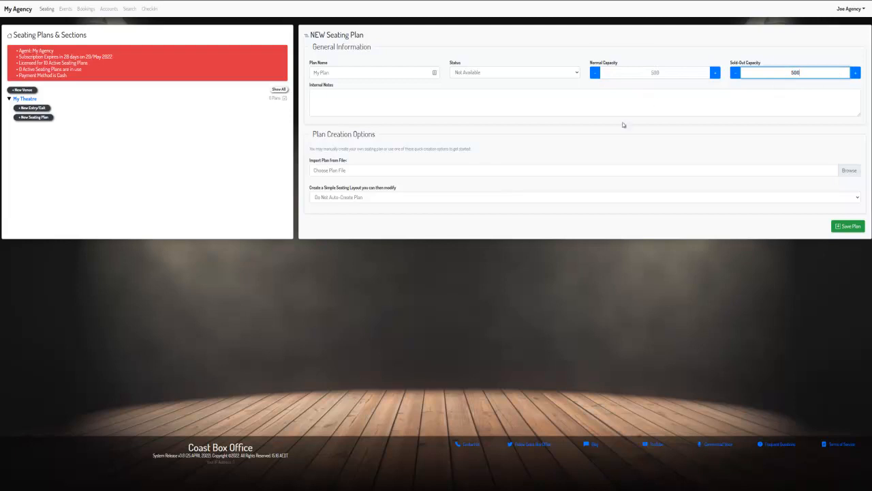
click(842, 197)
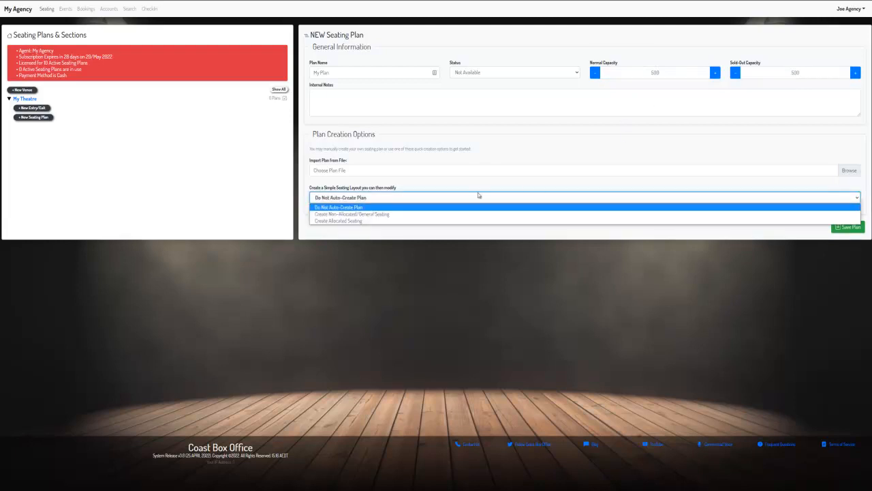
click(378, 214)
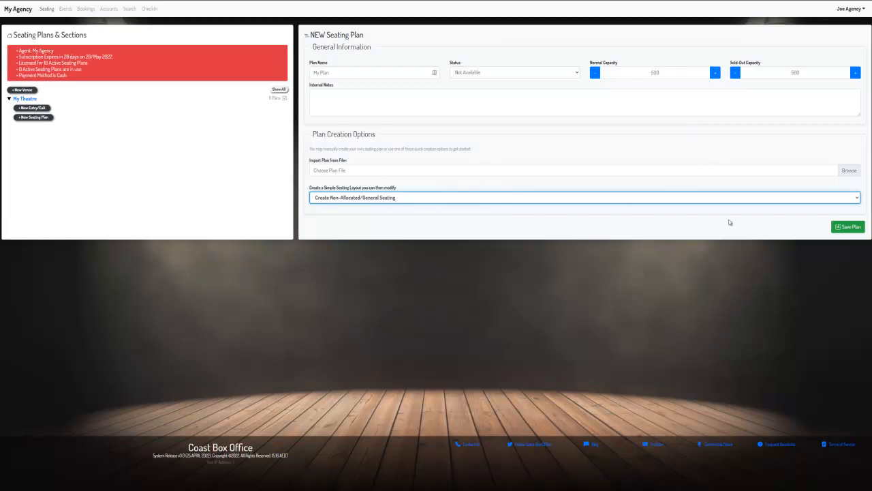
click(845, 227)
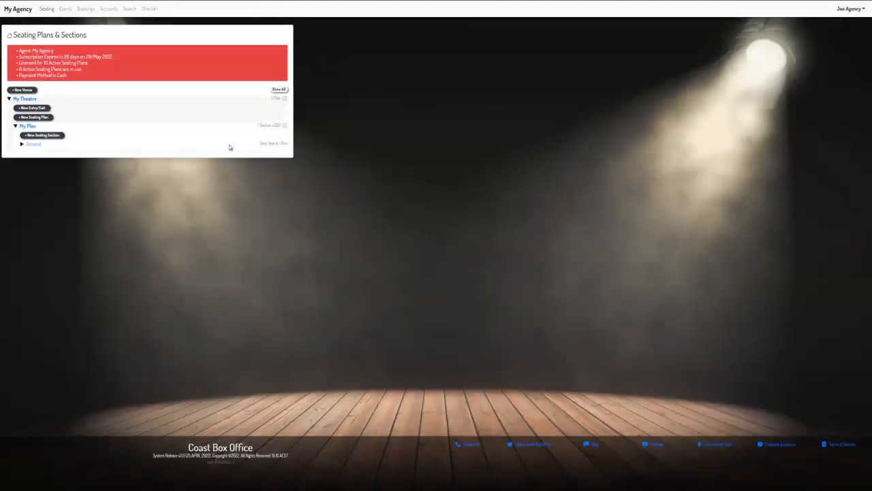
Review the settings of the General section and its virtual seating row in My Plan.
click(33, 143)
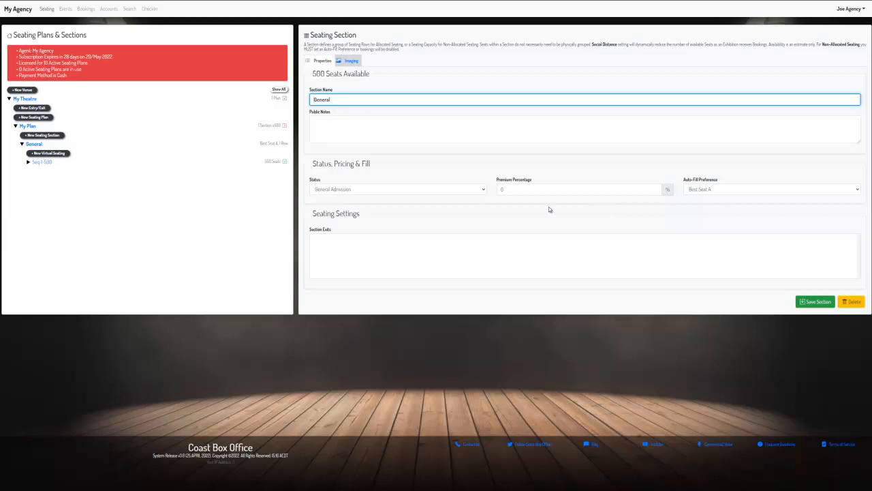
click(28, 163)
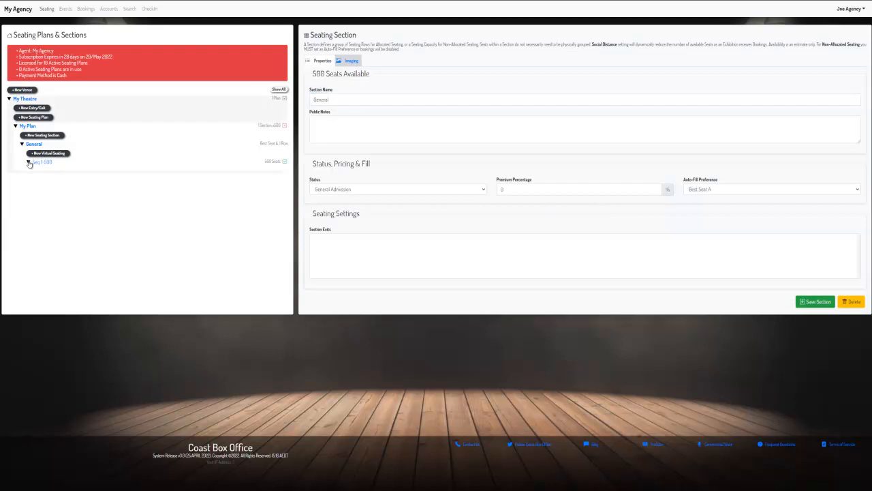
click(36, 162)
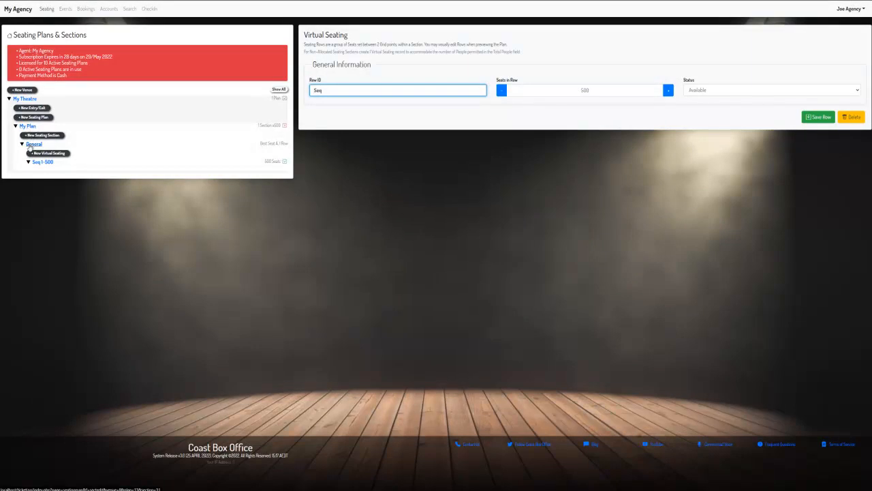
click(33, 145)
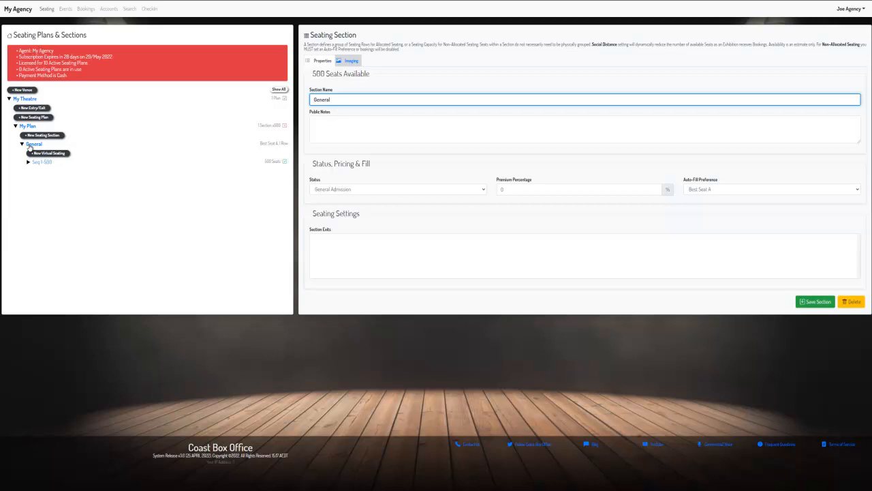
click(31, 145)
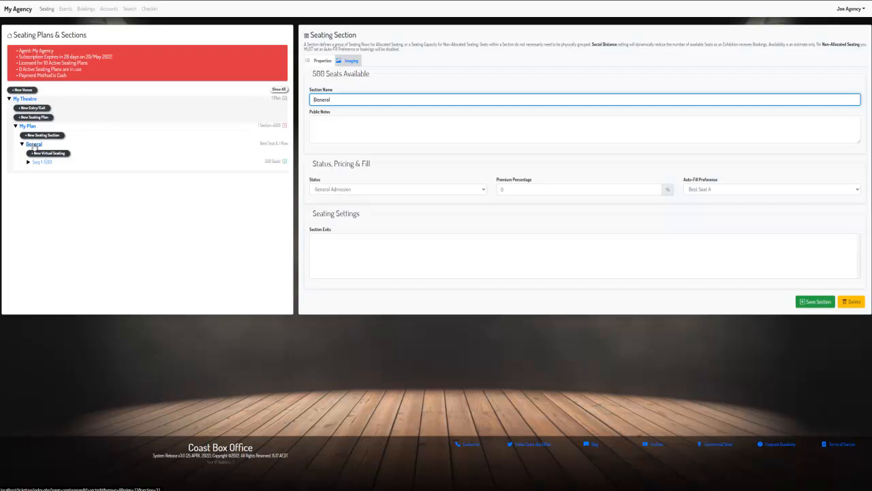
Change the row ID of the General section's virtual seating to # and save the row.
click(40, 163)
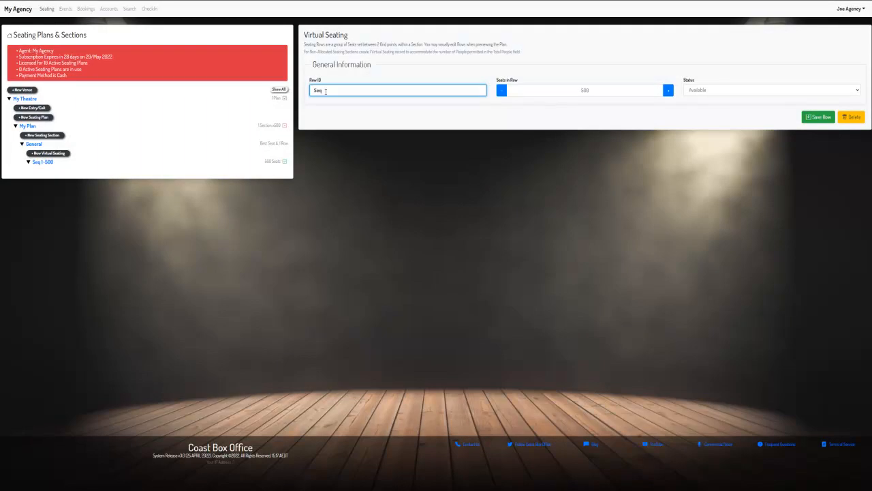
drag(333, 90, 295, 90)
text(#)
click(807, 116)
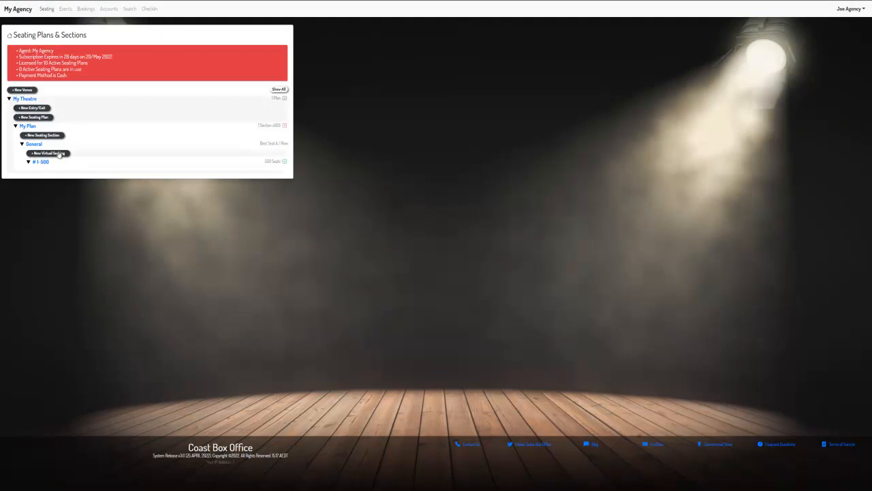
Set the status of the My Plan seating plan to Available and save it.
click(27, 126)
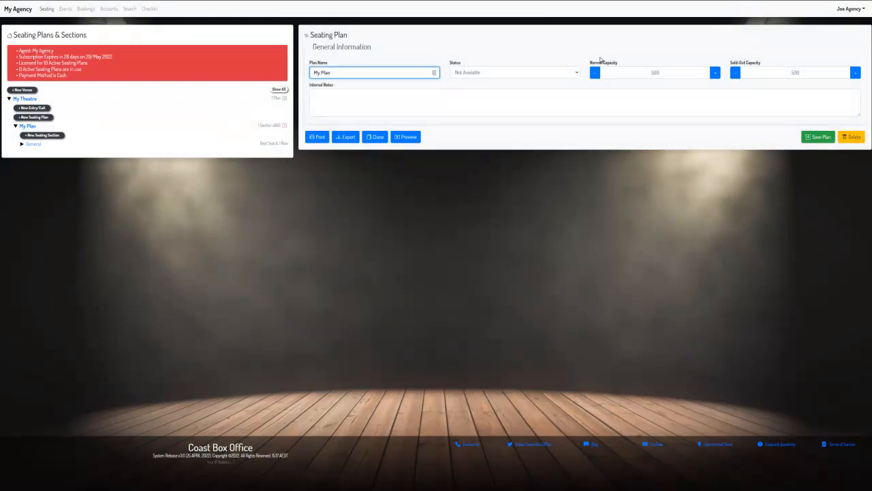
click(559, 73)
click(550, 90)
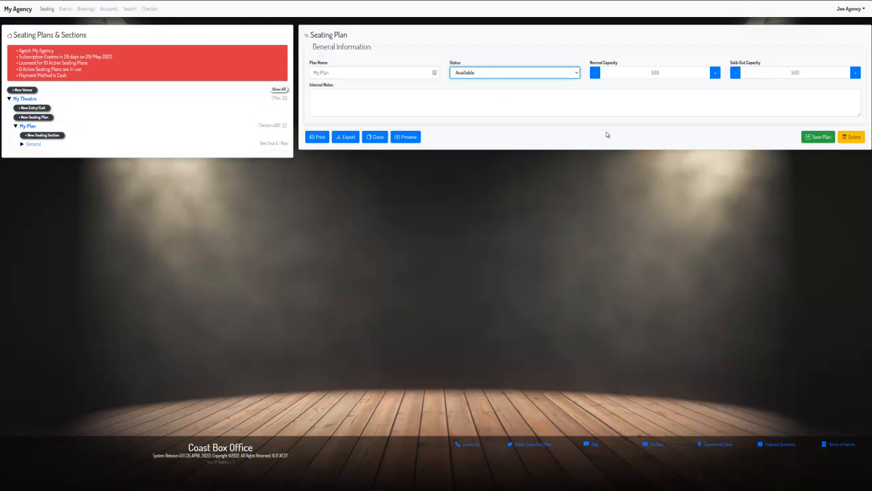
click(818, 137)
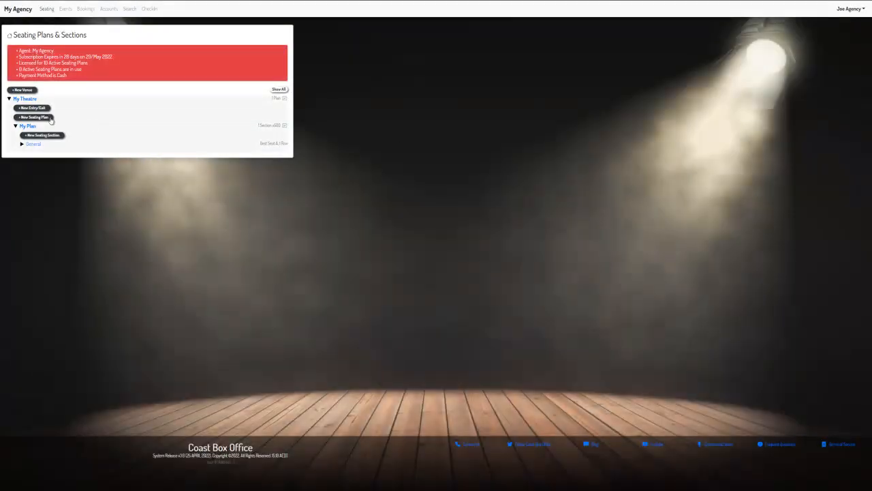
Start a new My Theatre seating plan named My Seated Plan with an auto-created allocated seating layout and 1 aisle.
click(48, 119)
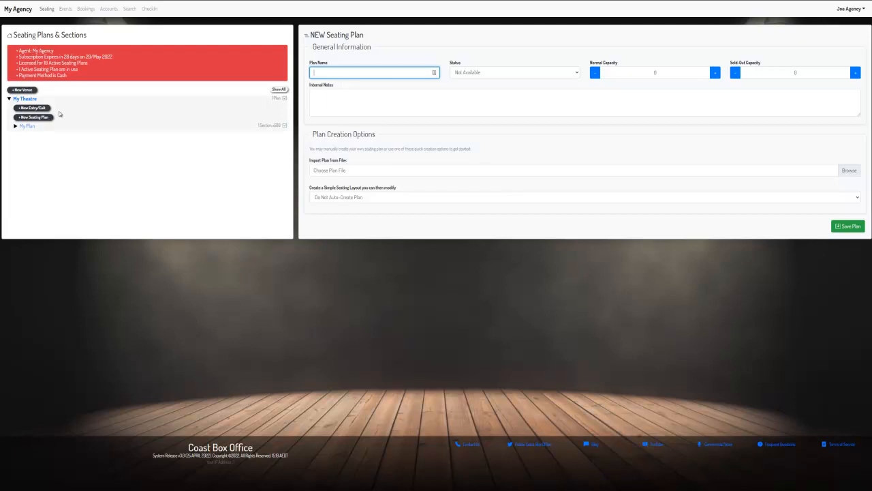
text(My Seated Plan)
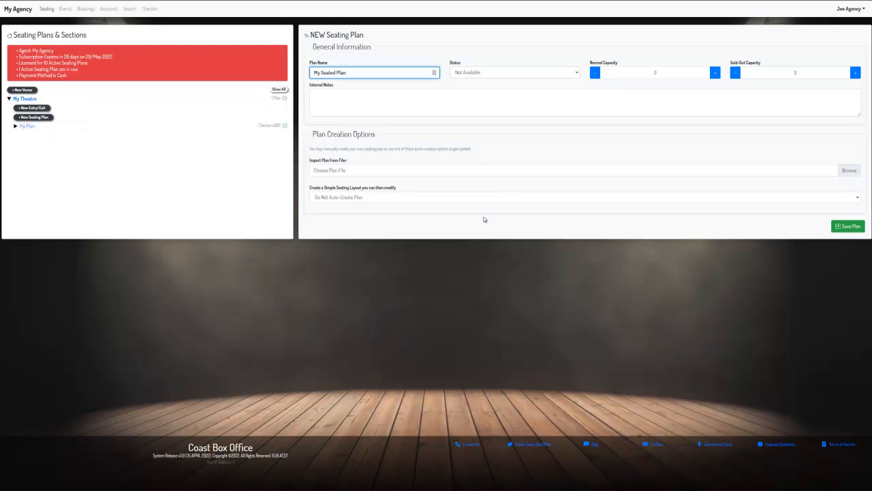
click(522, 197)
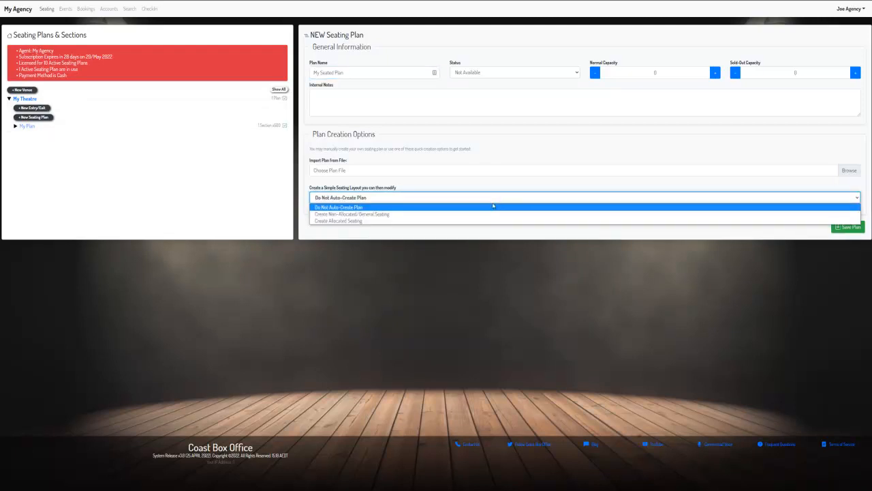
click(450, 221)
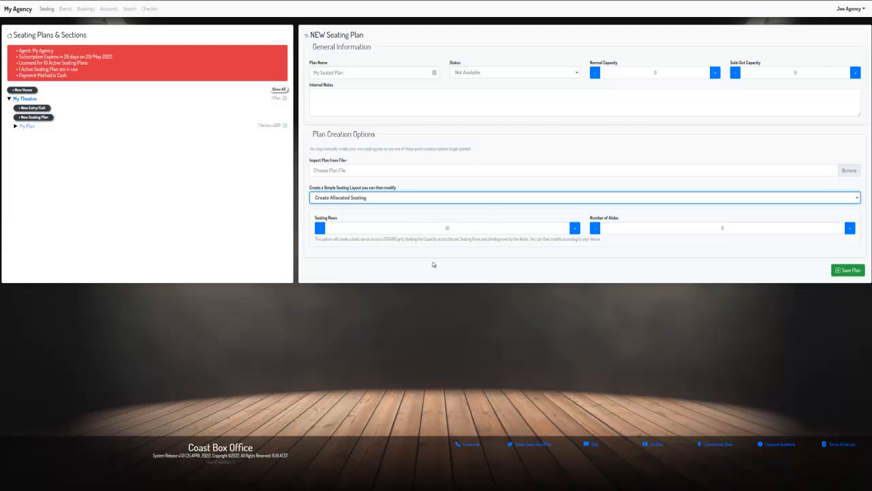
click(769, 228)
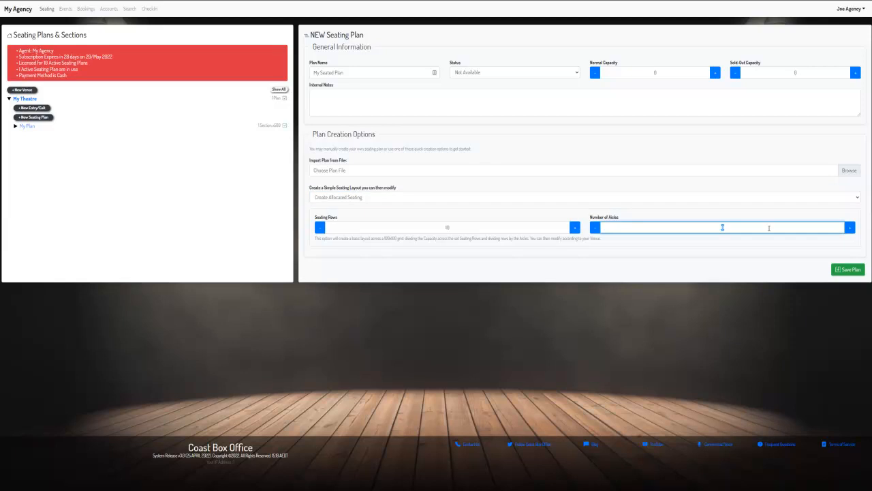
key(BackSpace)
Set the normal and sold-out capacities of My Seated Plan to 100 and save the plan.
click(662, 72)
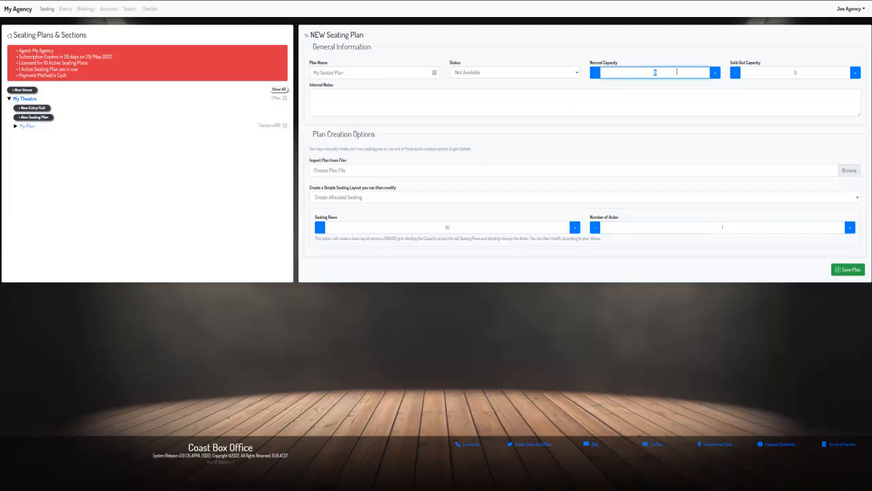
text(100)
click(824, 74)
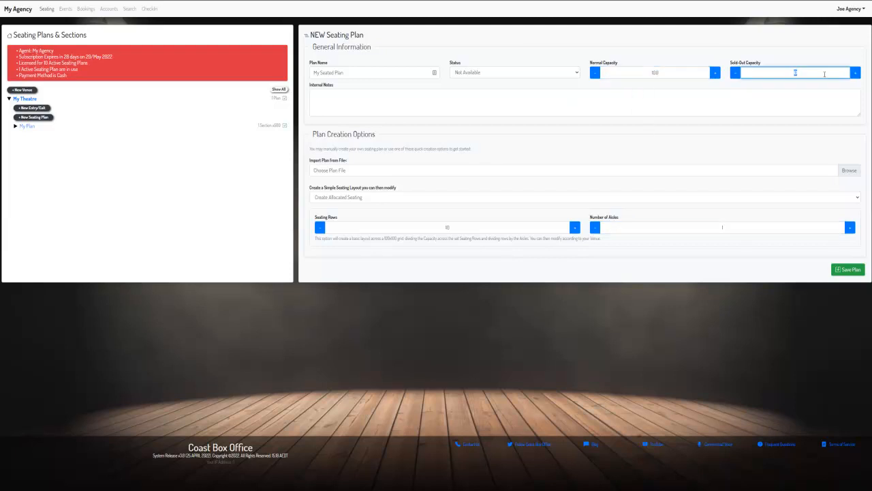
text(100)
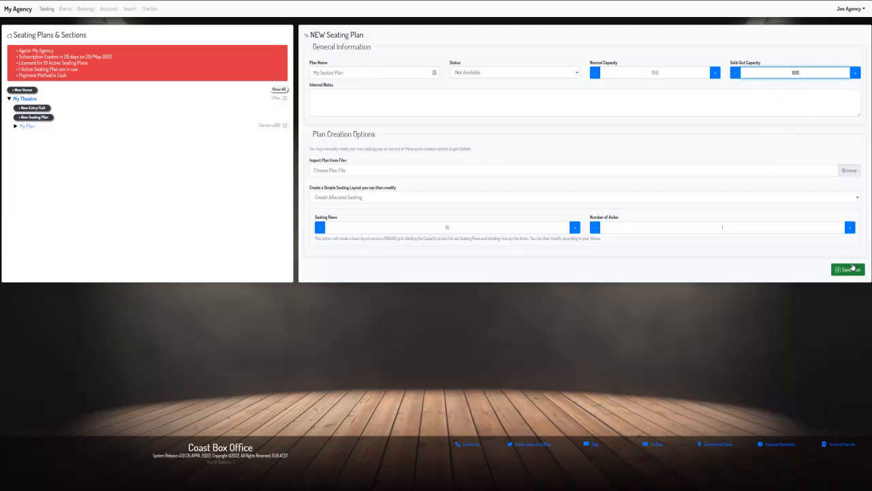
click(851, 269)
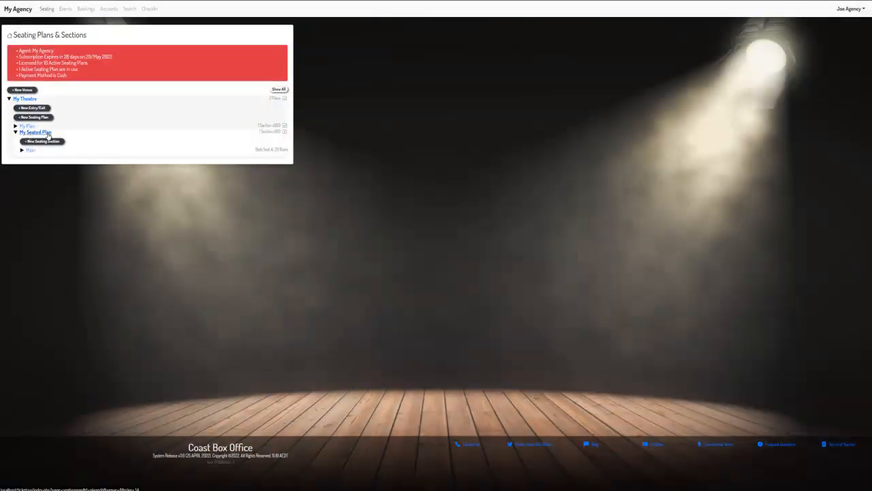
Review the Main section's seating rows and open the preview of My Seated Plan.
click(31, 150)
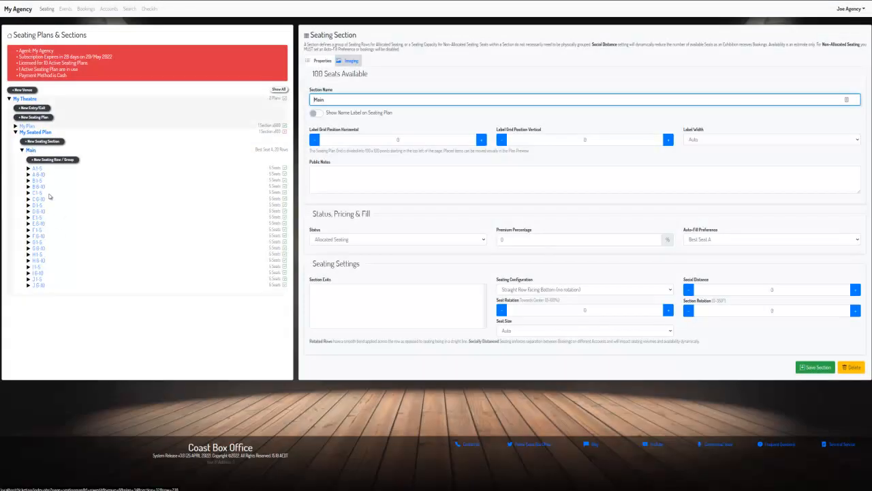
click(36, 133)
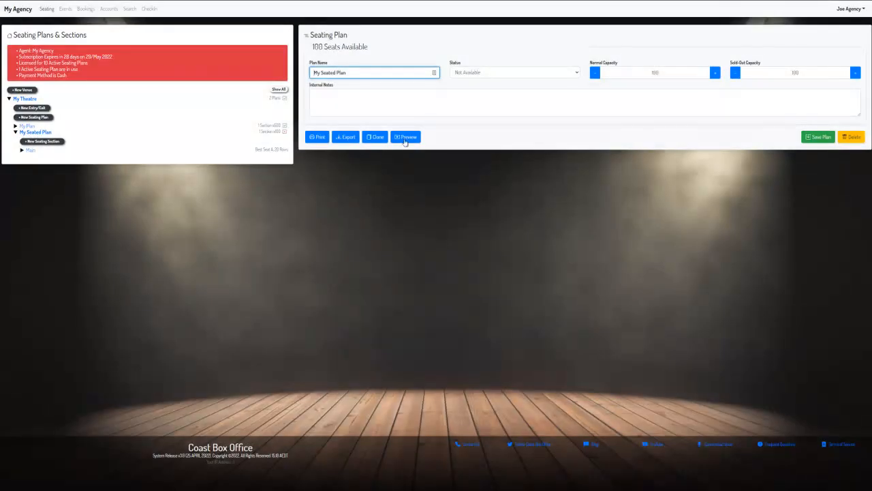
click(407, 138)
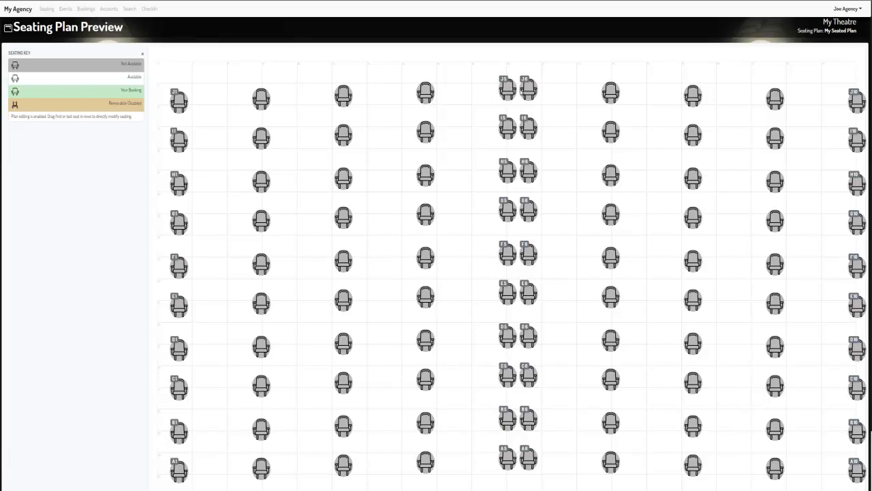
Move aisle seats J5, I5, H5, G5 and F5 away from the centre to widen the aisle along those rows.
drag(508, 89, 477, 99)
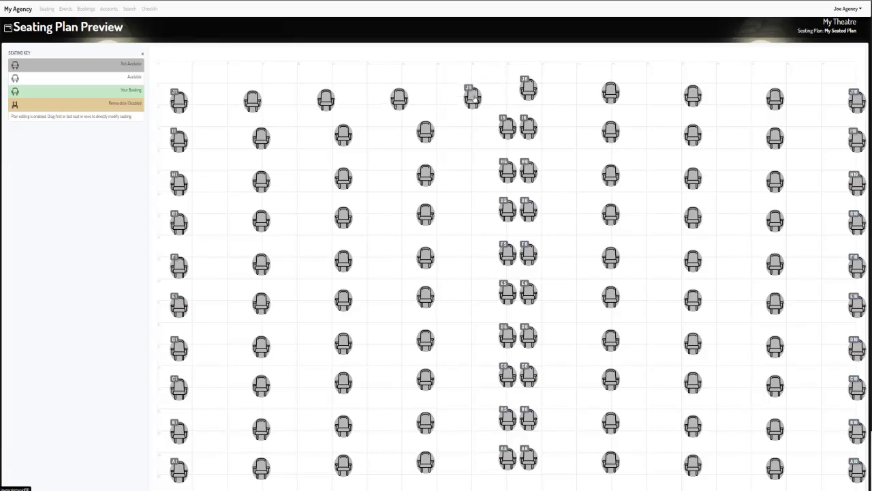
drag(508, 124, 472, 132)
drag(507, 170, 472, 182)
drag(507, 212, 470, 222)
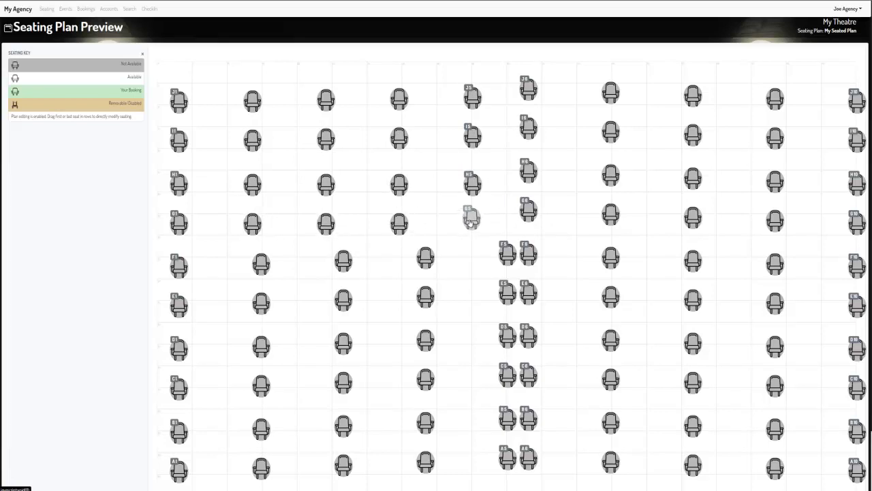
drag(470, 222, 471, 221)
drag(507, 254, 471, 267)
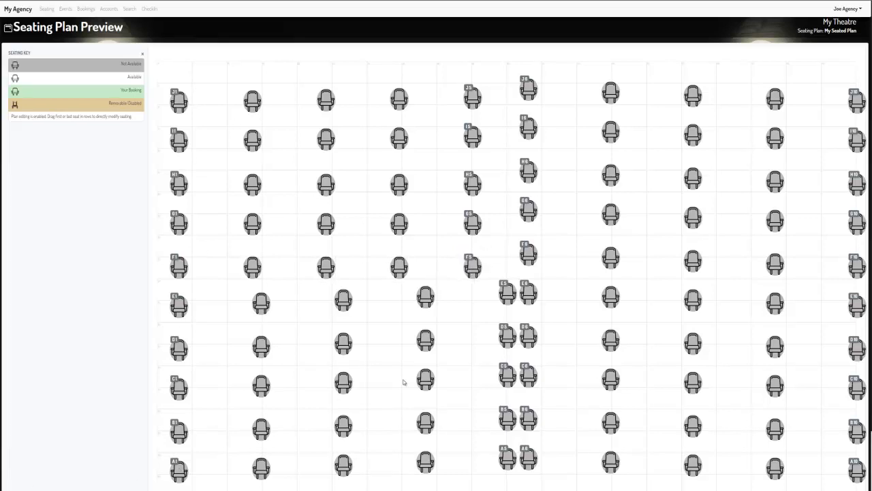
Rearrange row A so seats A10 to A6 and A5 to A1 swap sides of the aisle, and raise A10 slightly.
drag(507, 464, 476, 477)
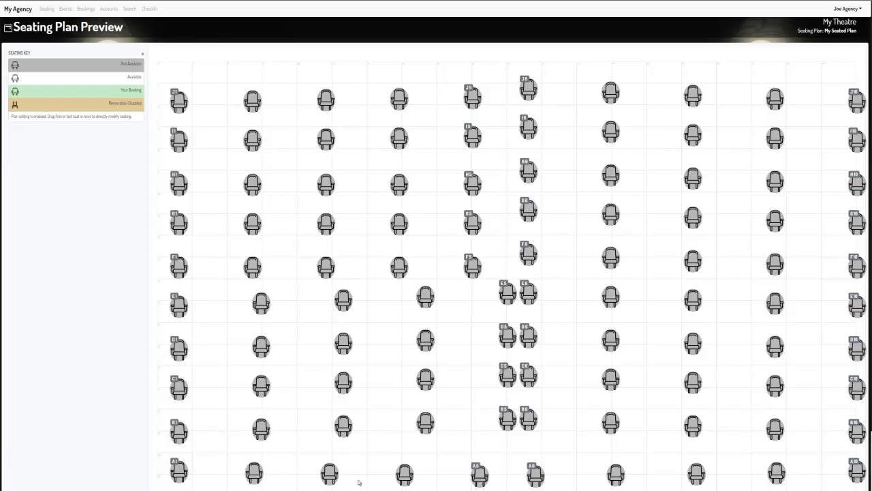
drag(190, 472, 163, 477)
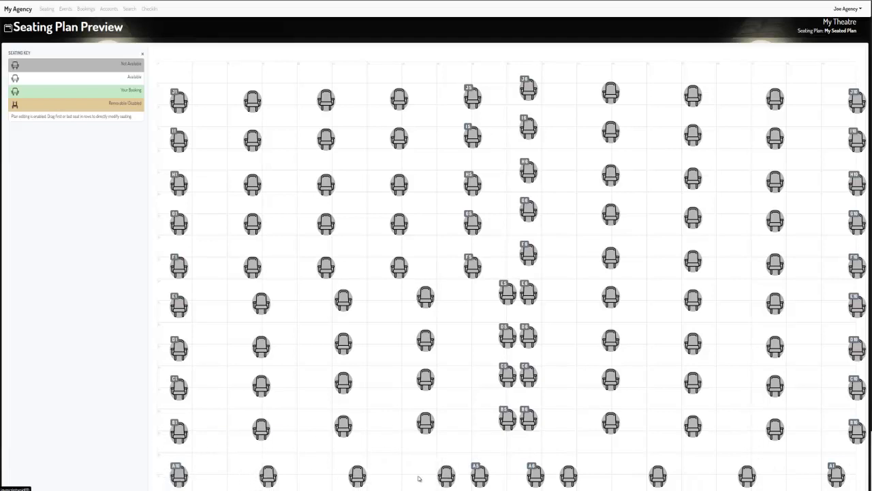
drag(535, 470, 431, 475)
drag(483, 477, 512, 476)
drag(434, 480, 440, 476)
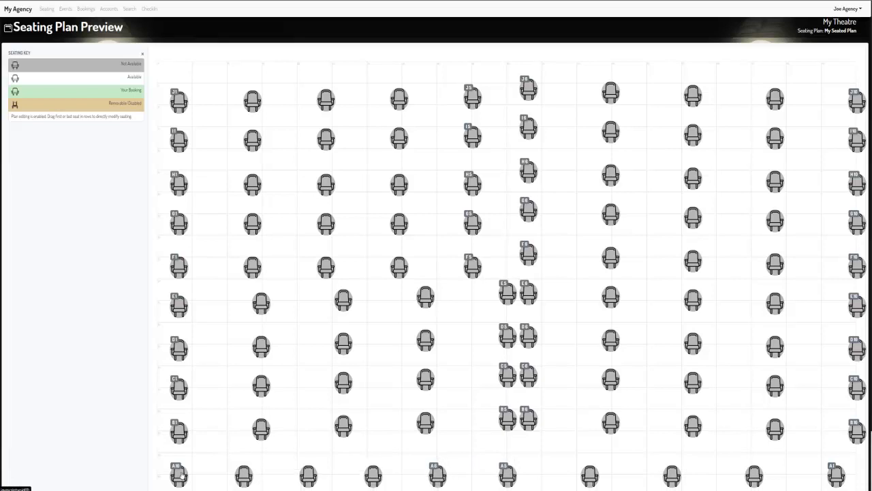
drag(182, 476, 190, 467)
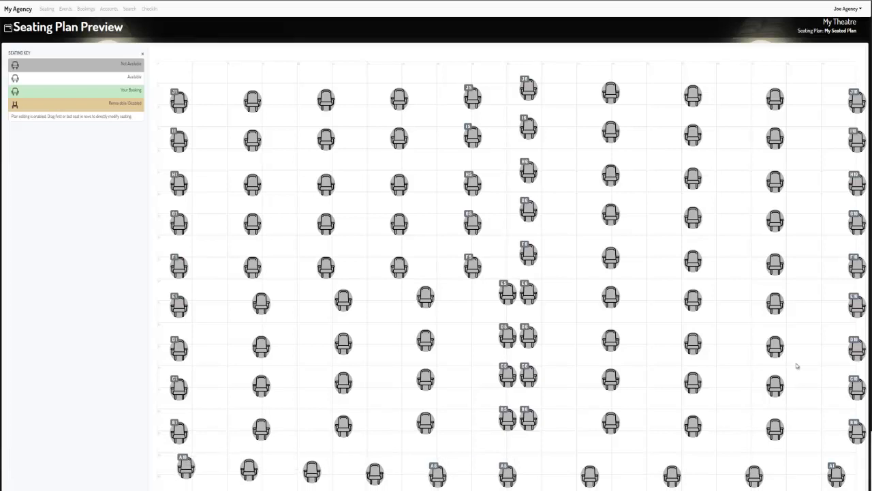
Move aisle seats E5, D5, C5 and B5 away from the centre to continue the widened aisle.
scroll(796, 364, down, 2)
scroll(730, 349, up, 1)
scroll(729, 349, up, 1)
drag(514, 305, 471, 311)
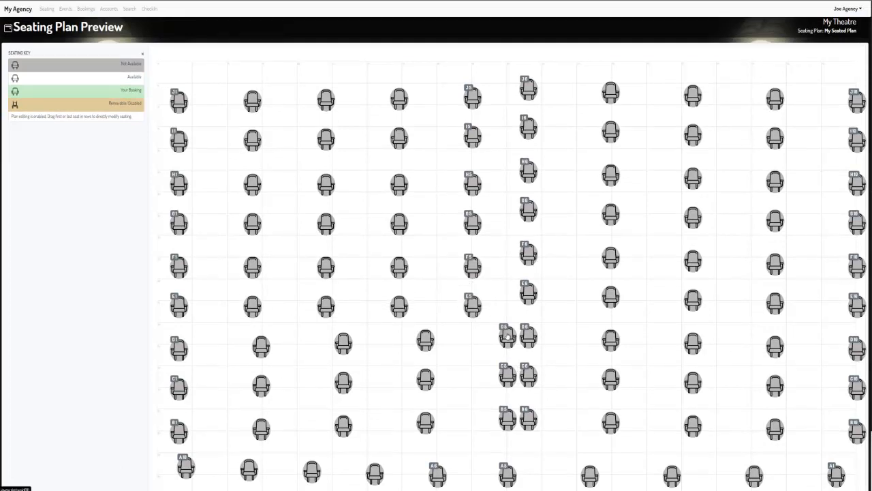
drag(507, 336, 472, 345)
drag(505, 376, 464, 430)
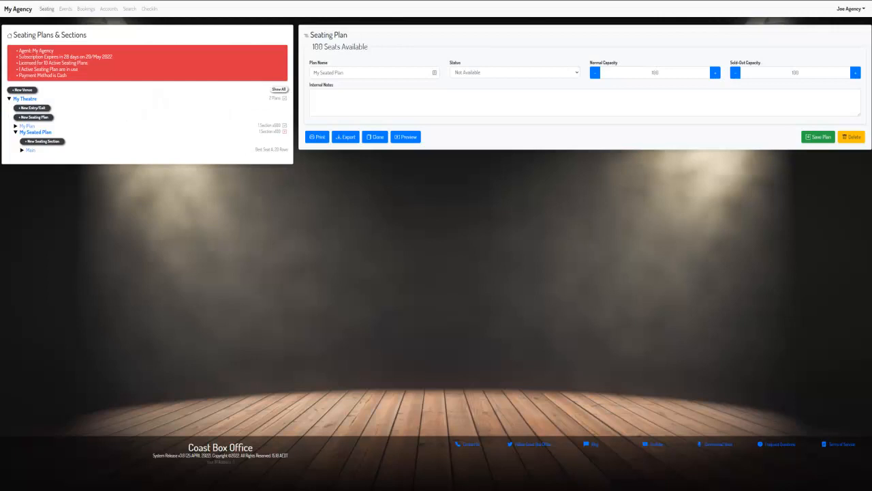
Open the Main section's settings and try a premium percentage of 10, returning it to 0.
click(30, 150)
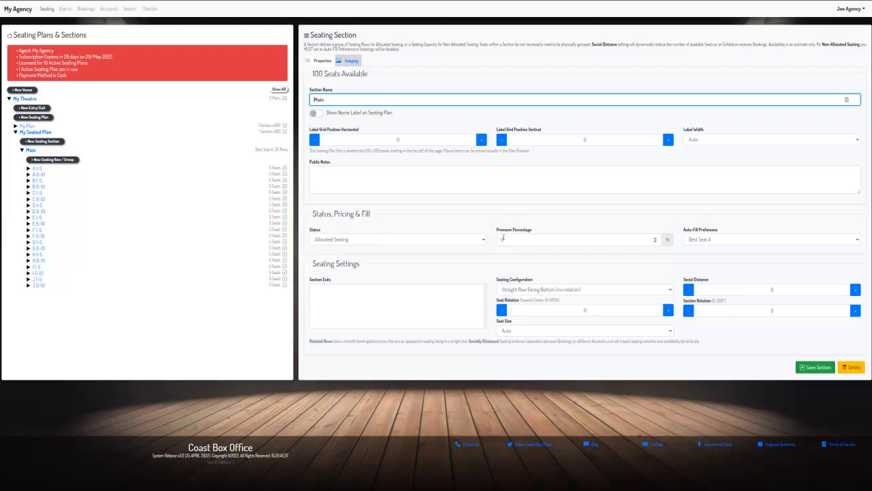
click(502, 239)
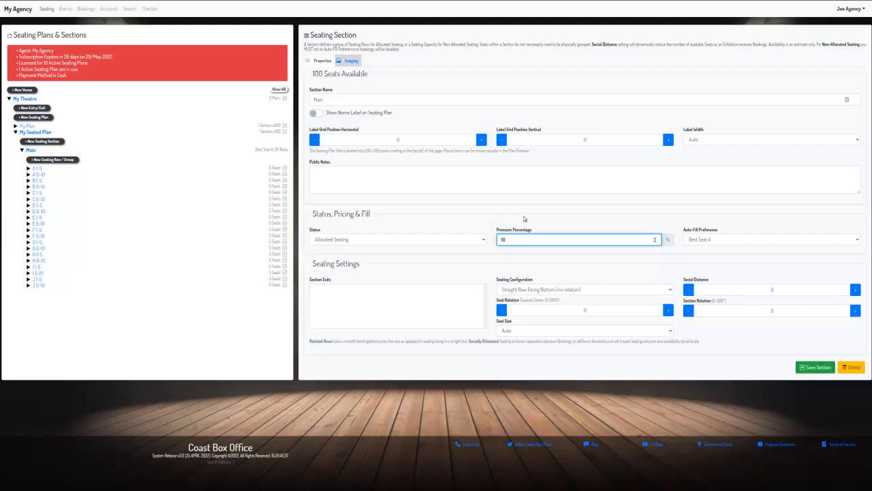
drag(511, 240, 477, 242)
Try the Ineligable, Best Seat B and Best Seat C auto-fill preferences for the Main section, returning to Best Seat A.
click(702, 244)
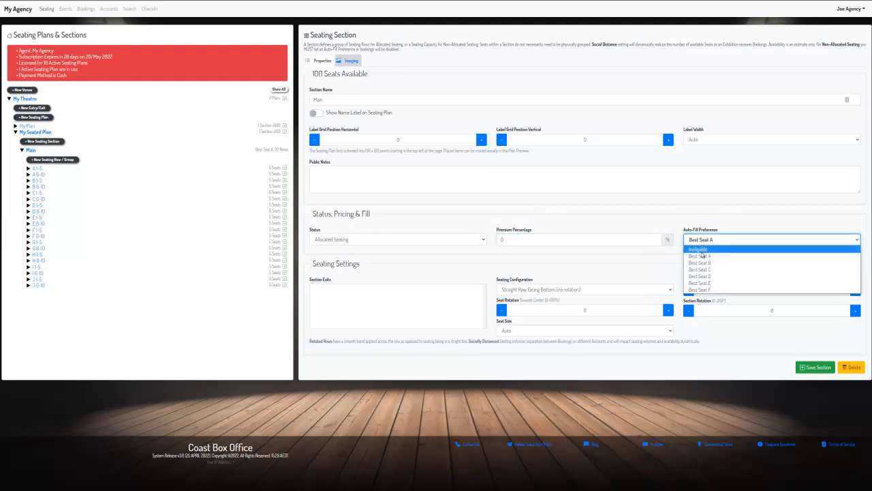
click(702, 250)
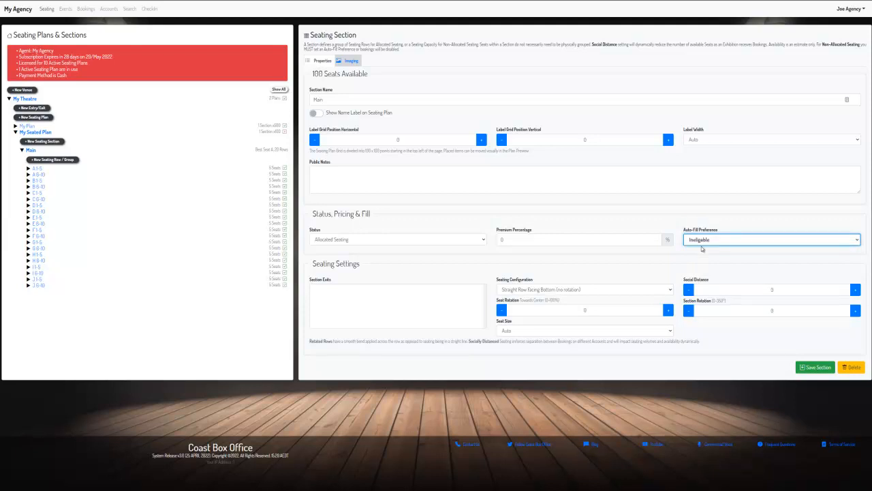
click(701, 241)
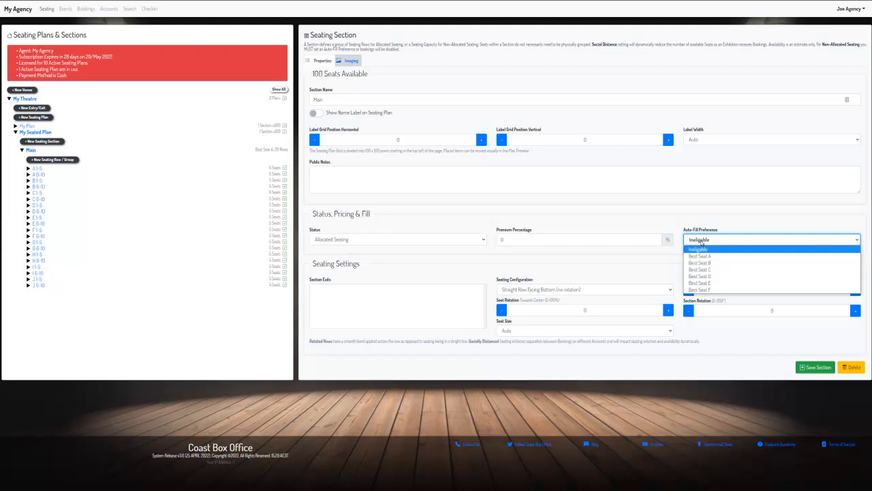
click(708, 257)
click(710, 243)
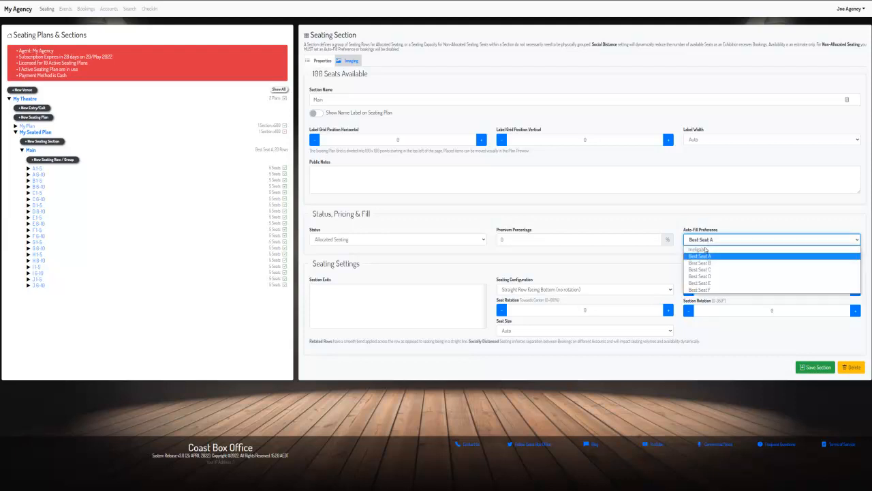
click(703, 263)
click(706, 244)
click(702, 270)
click(706, 243)
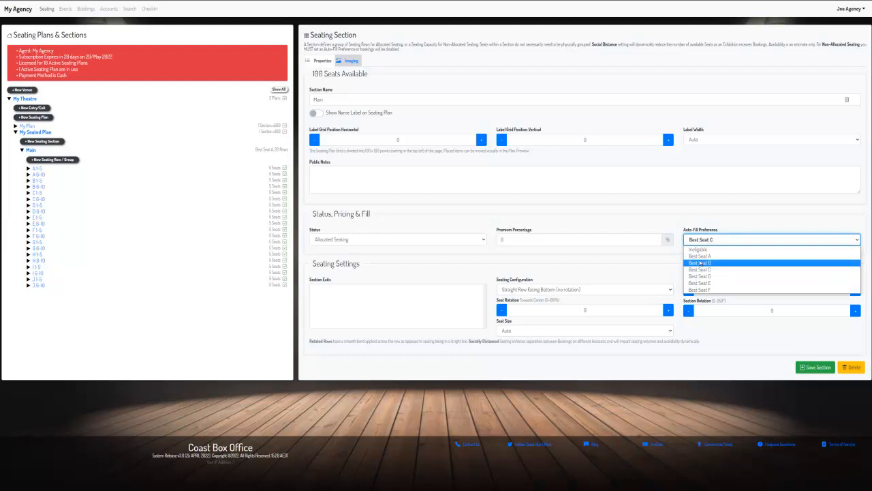
click(699, 256)
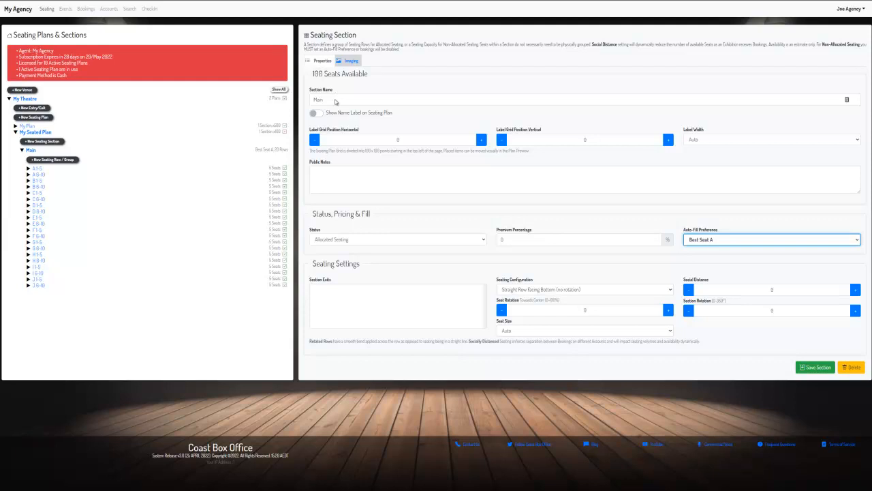
Enable the name label on the seating plan, rename the Main section as Main Section, and save it.
click(316, 113)
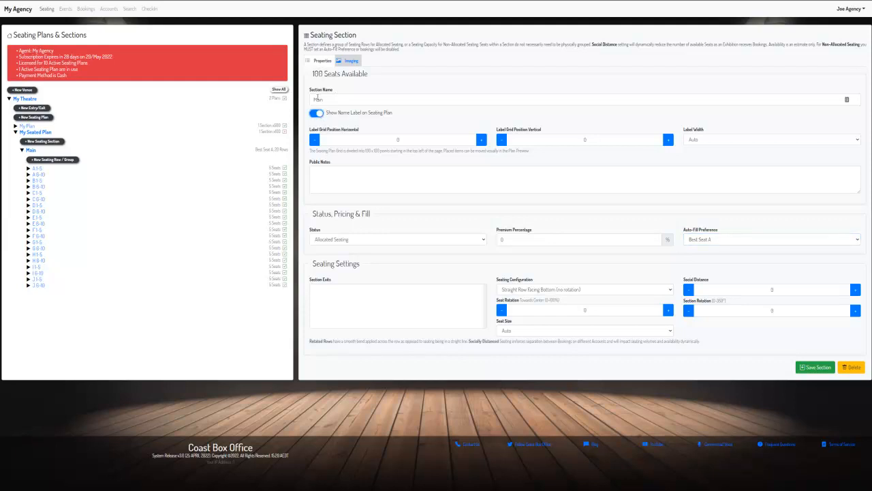
click(335, 99)
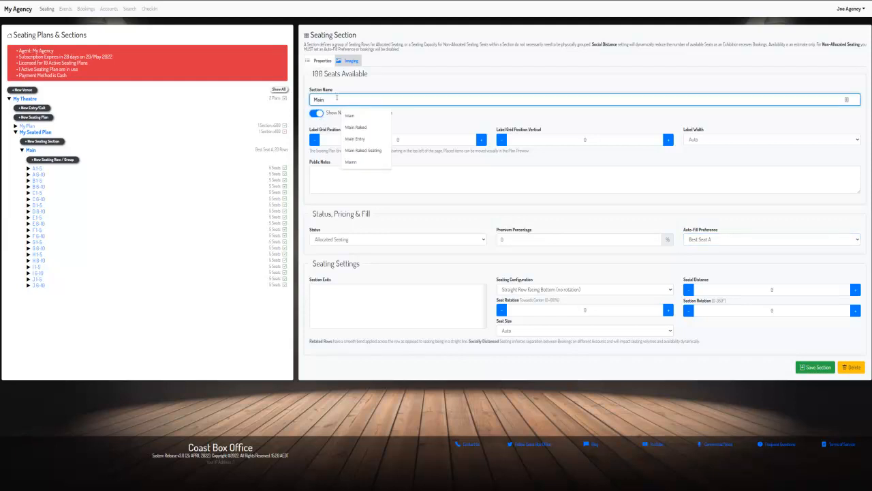
text(Section)
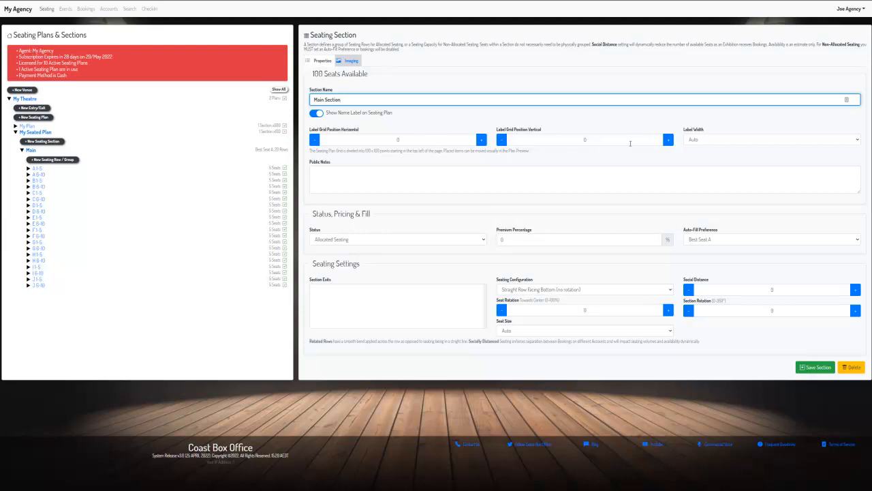
click(815, 367)
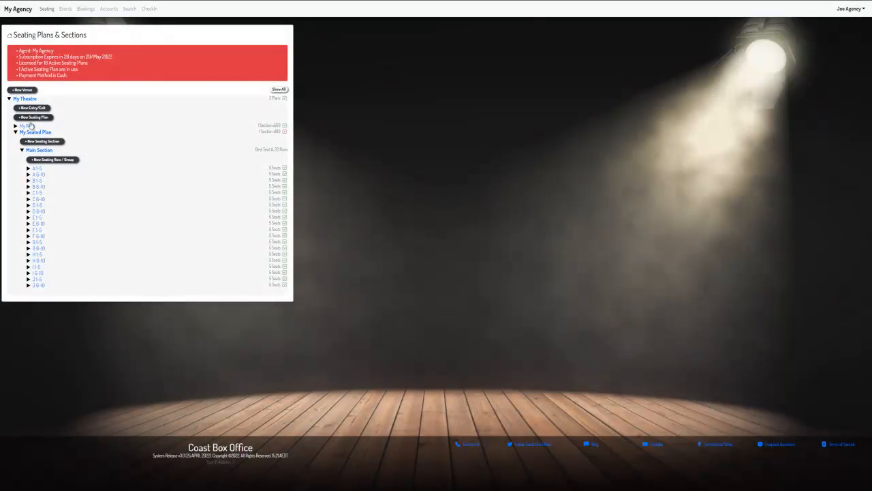
Preview My Seated Plan and examine its whole seat layout, from row J down to row A.
click(32, 131)
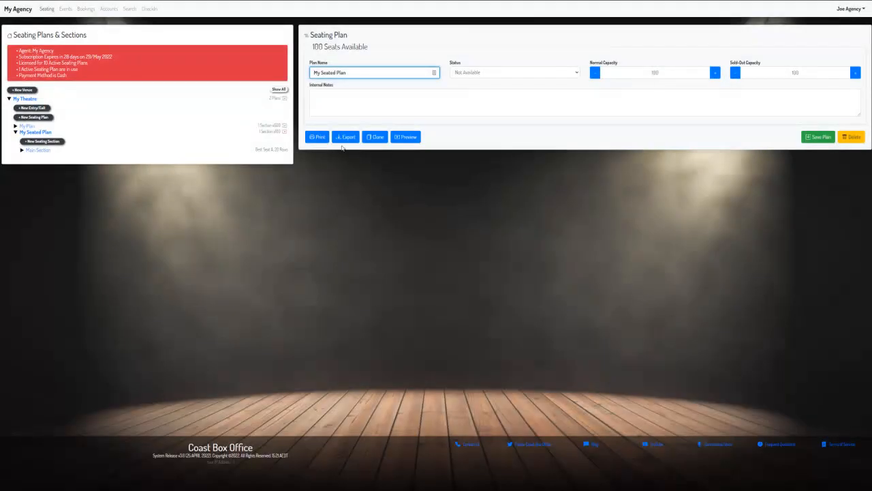
click(407, 137)
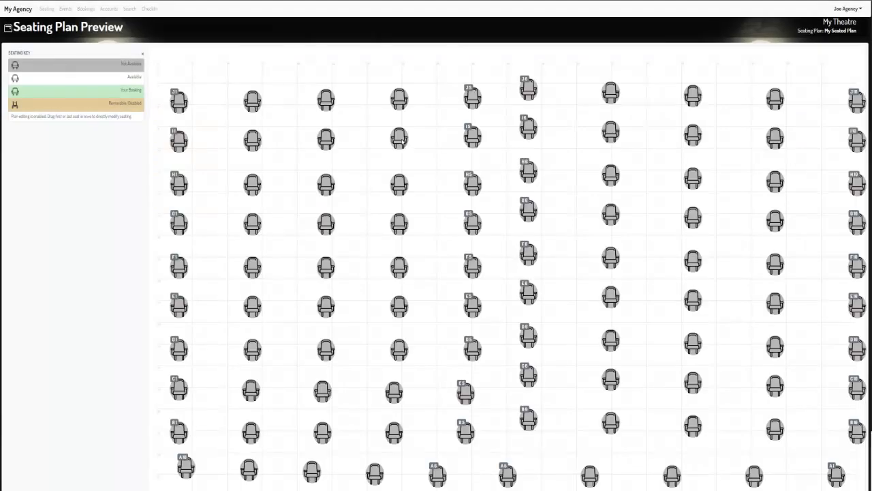
scroll(666, 247, down, 3)
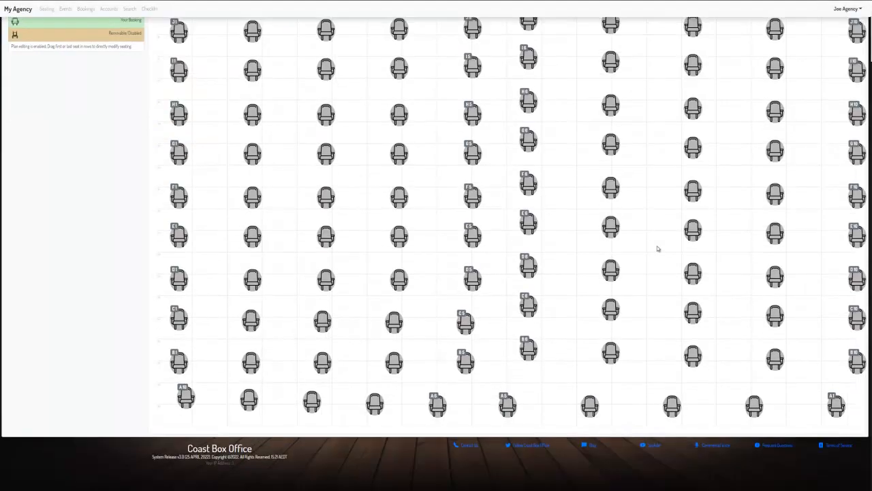
scroll(658, 248, up, 3)
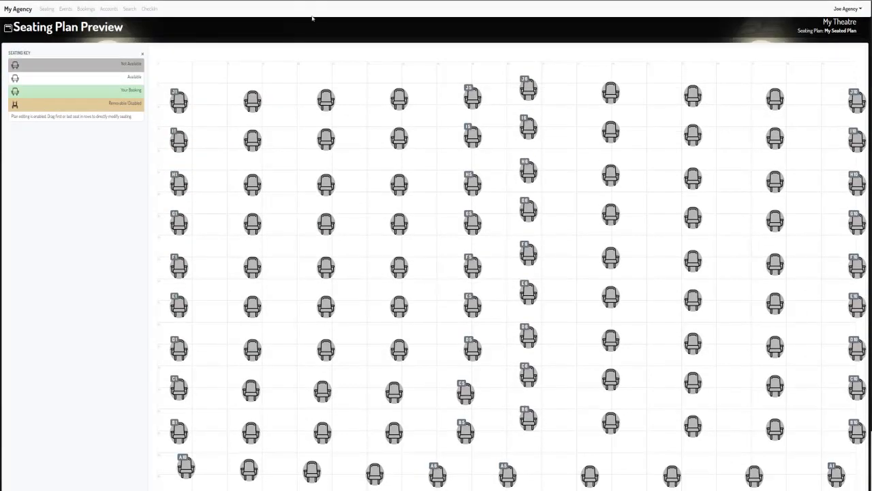
key(ctrl+w)
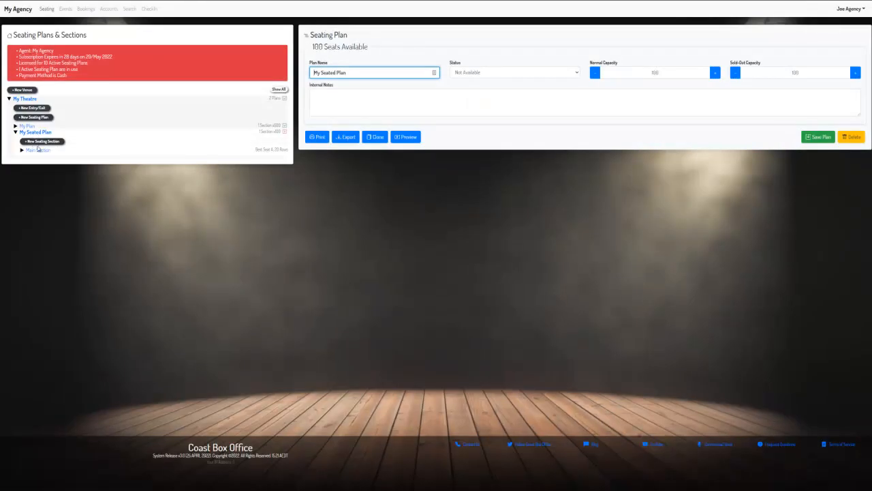
Set the Main Section label's horizontal grid position to 1, raise its vertical position, save, and move the label above seat J1 in the preview.
click(38, 150)
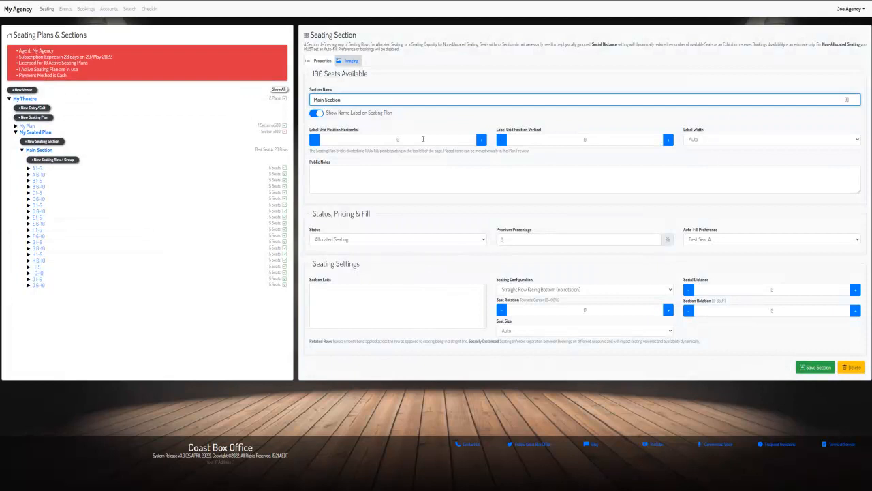
click(481, 140)
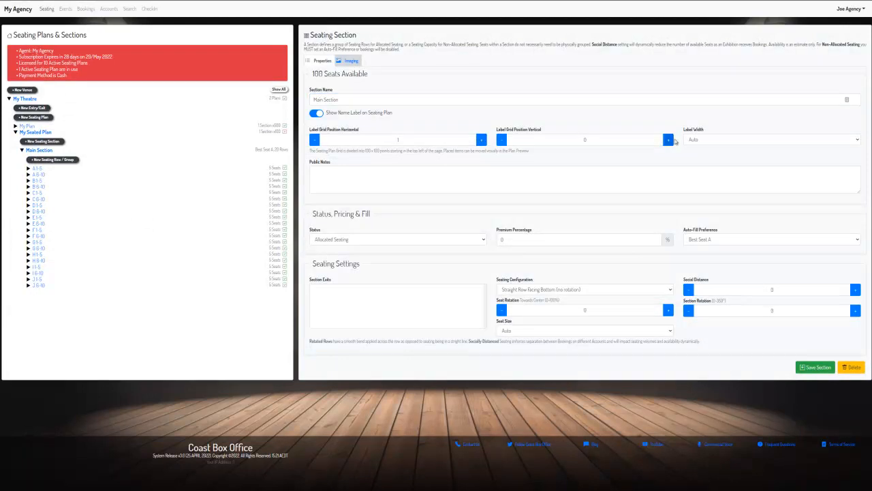
click(669, 140)
click(822, 368)
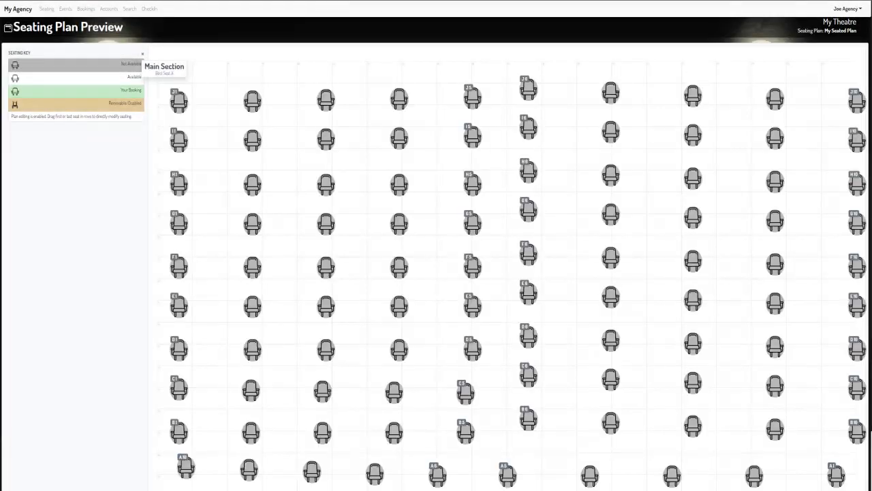
drag(168, 71, 215, 82)
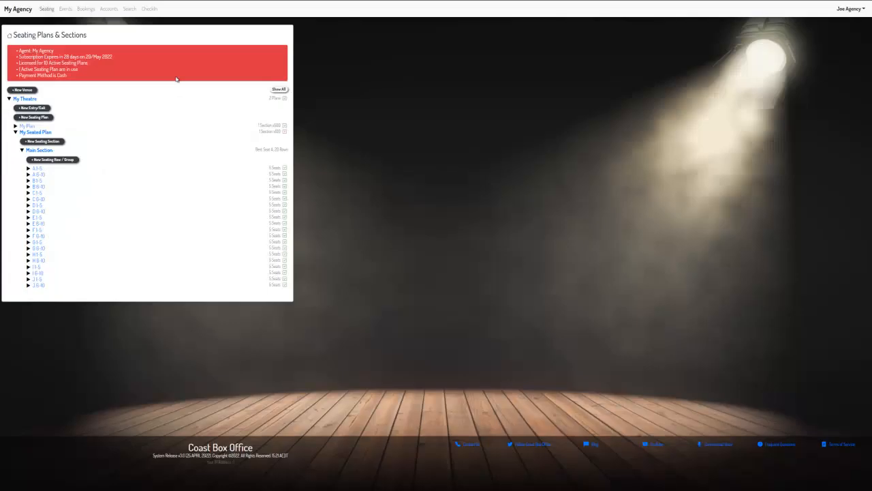
Add the public note "THis is the best section" to the Main Section.
click(42, 150)
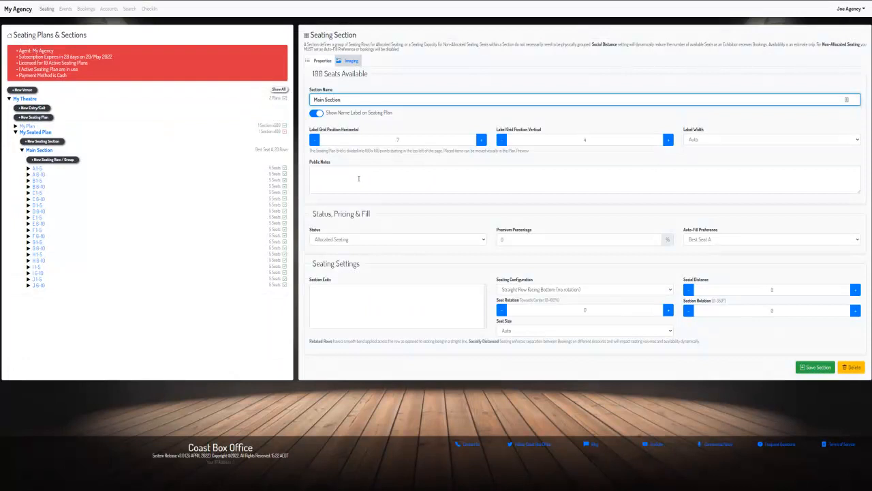
click(359, 179)
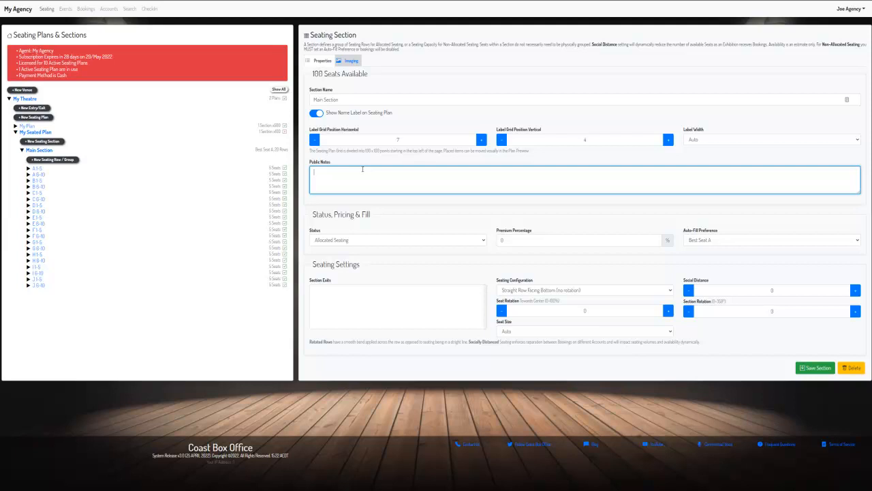
text(THis is the best section)
Upload a theatre stage photo as the Main Section's customer view picture and save the section.
click(350, 61)
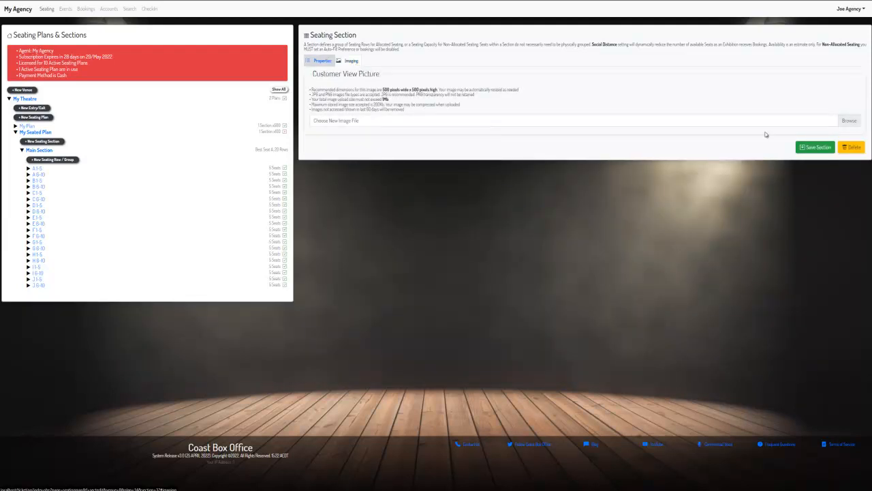
click(853, 124)
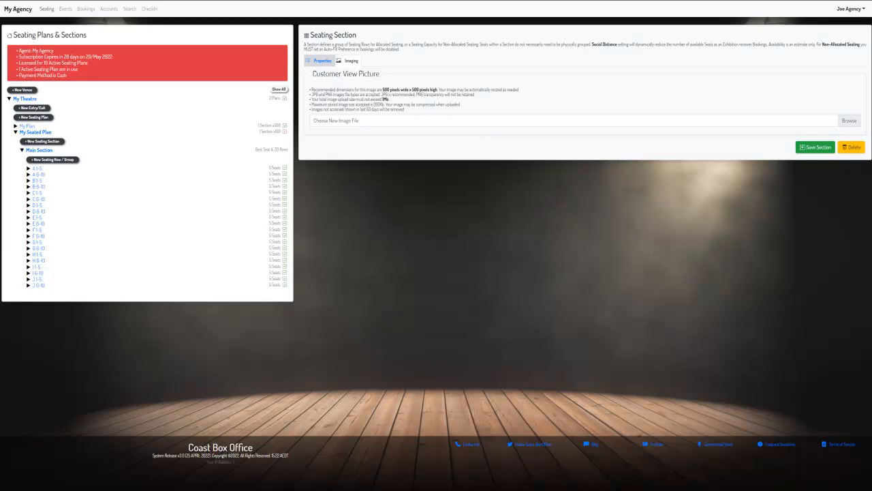
click(814, 147)
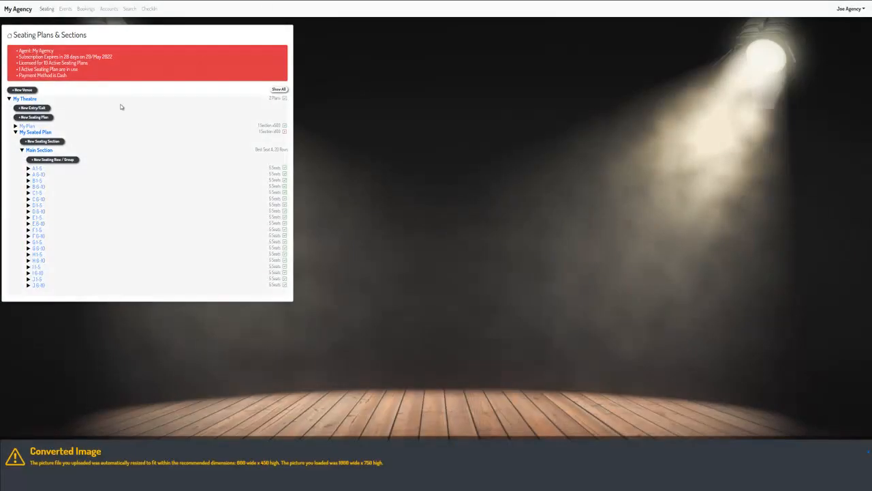
Check the uploaded customer view picture in the Main Section's imaging settings and show the section's details in the plan preview.
click(39, 151)
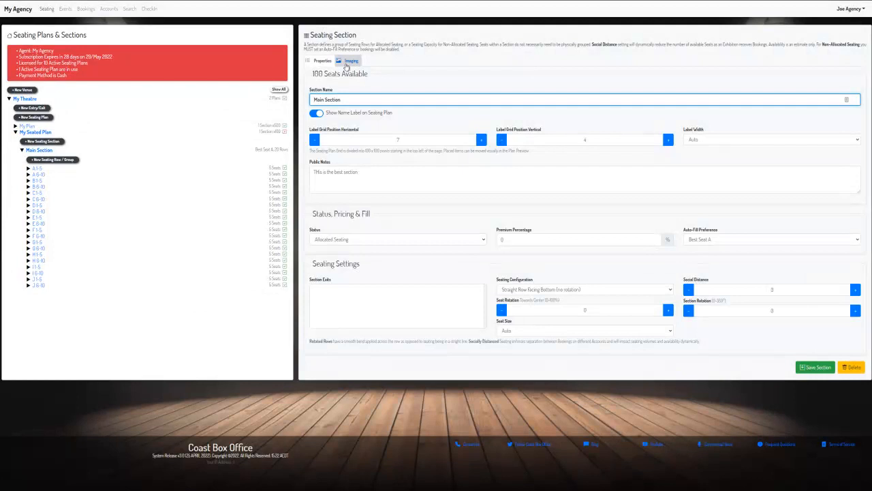
click(350, 62)
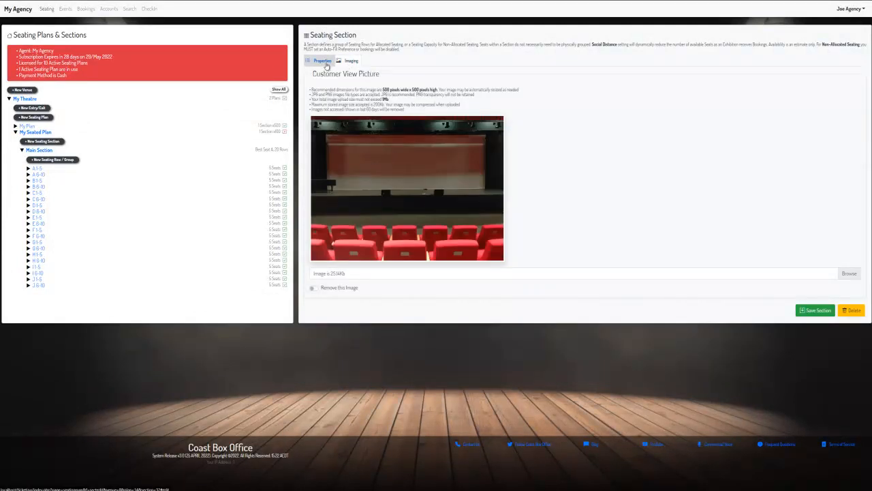
click(323, 60)
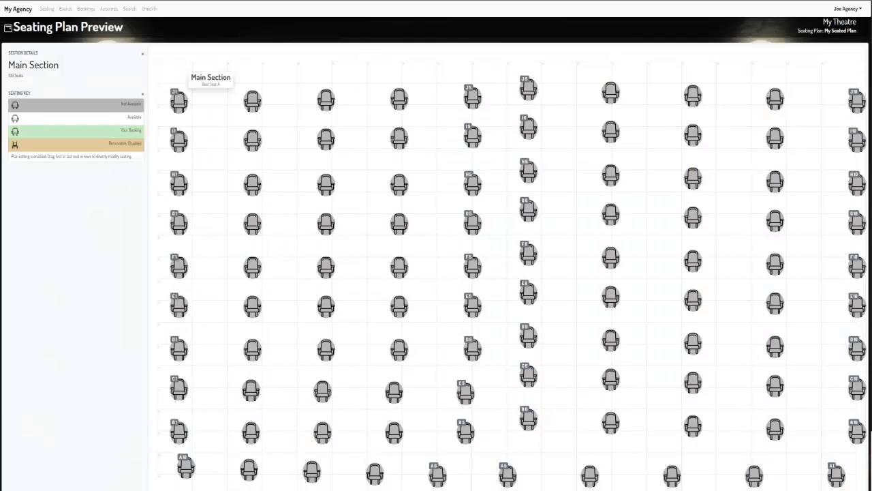
click(198, 80)
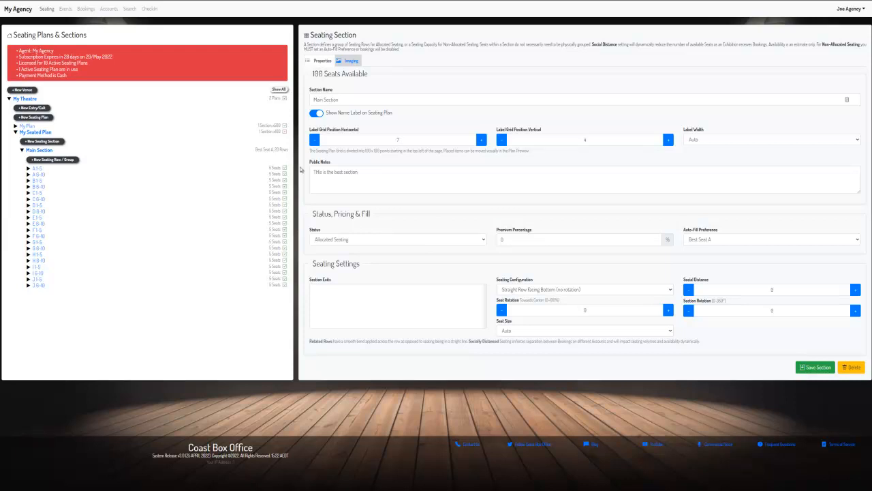
Correct the capitalisation of the Main Section's public note so it reads "This is the best section".
click(315, 172)
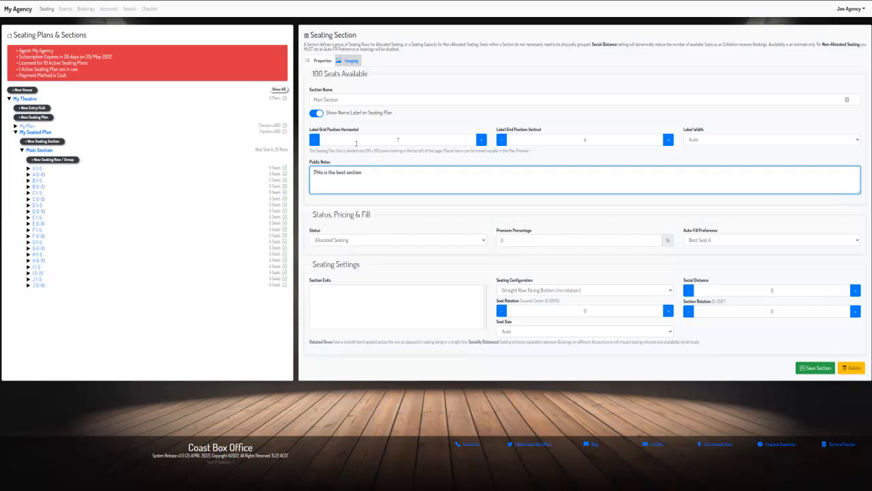
key(Right)
key(Right)
click(433, 218)
Try the Not Available status for the Main Section, returning it to Allocated Seating.
click(378, 240)
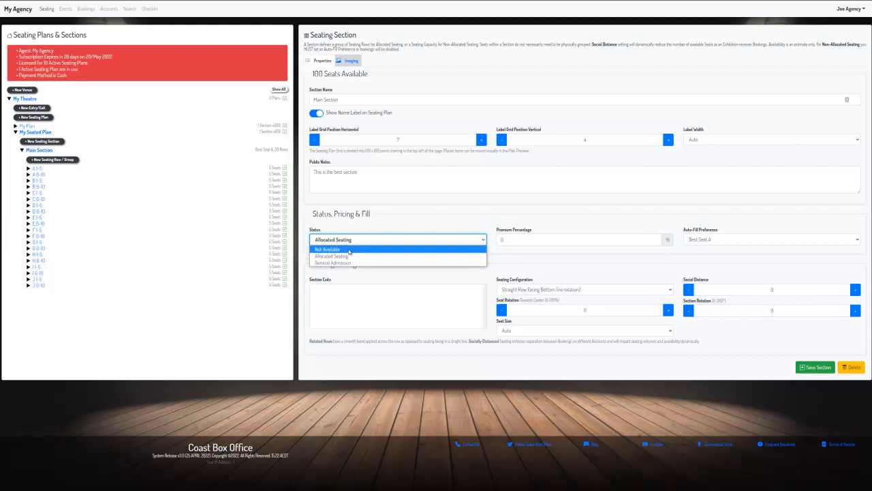
click(349, 250)
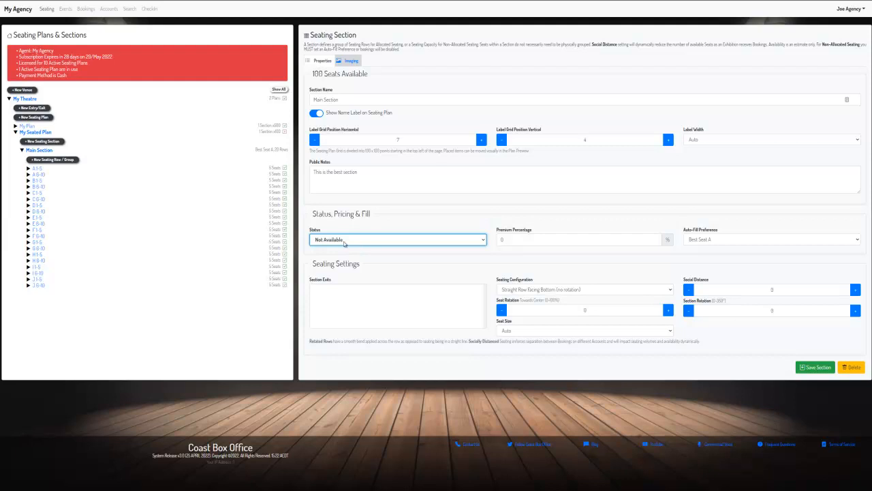
click(345, 244)
click(348, 256)
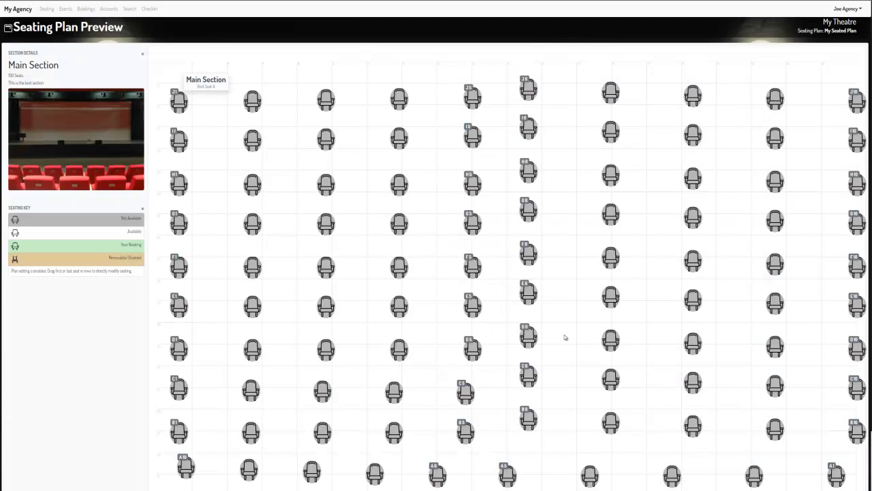
Move aisle seat A5 away from the centre in the plan preview to widen the gap between the two halves of row A.
scroll(541, 443, down, 1)
scroll(541, 440, down, 1)
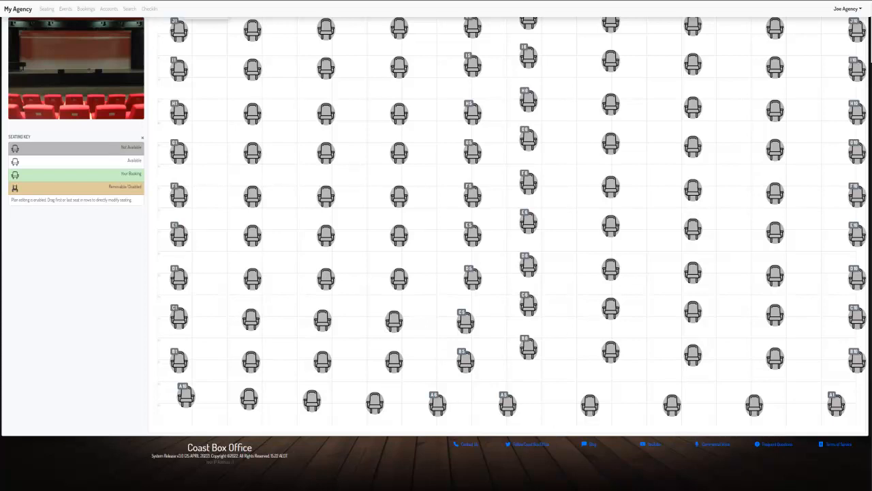
key(ctrl+shift+Tab)
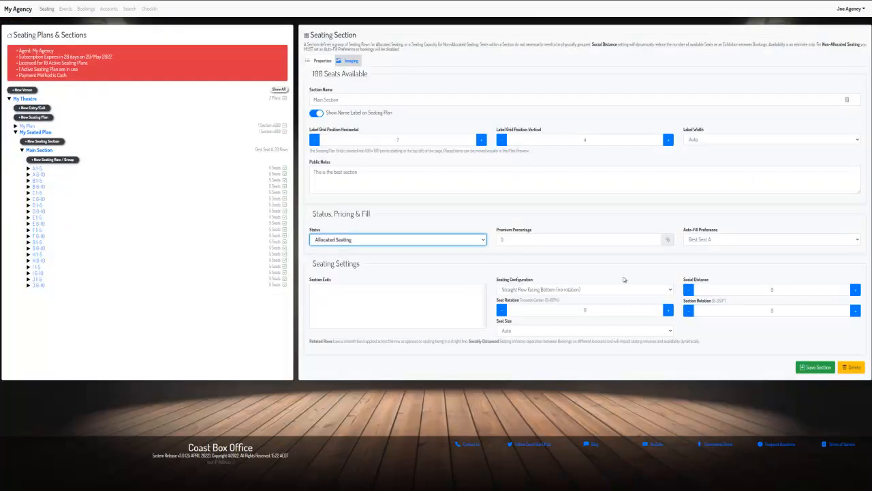
key(ctrl+Tab)
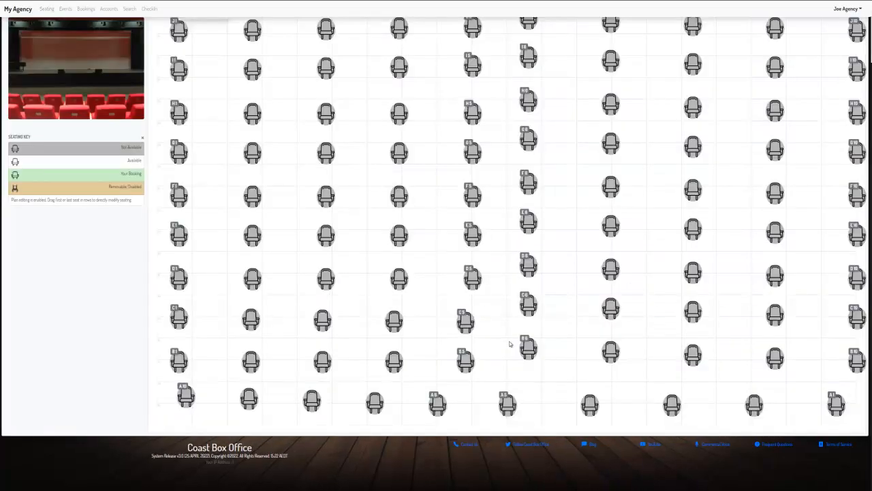
drag(508, 411, 575, 410)
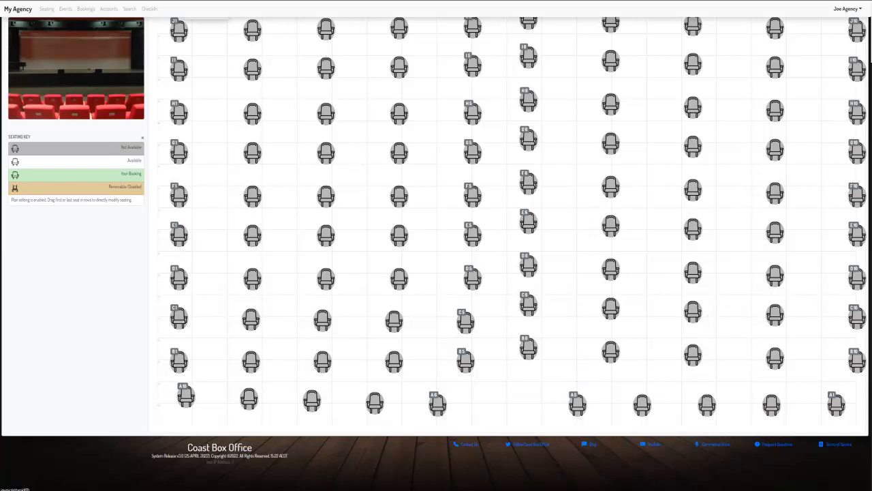
Set the Main Section's seating configuration to Straight Row Aligned with Ends (auto rotation), save it, and reopen the section.
key(ctrl+shift+Tab)
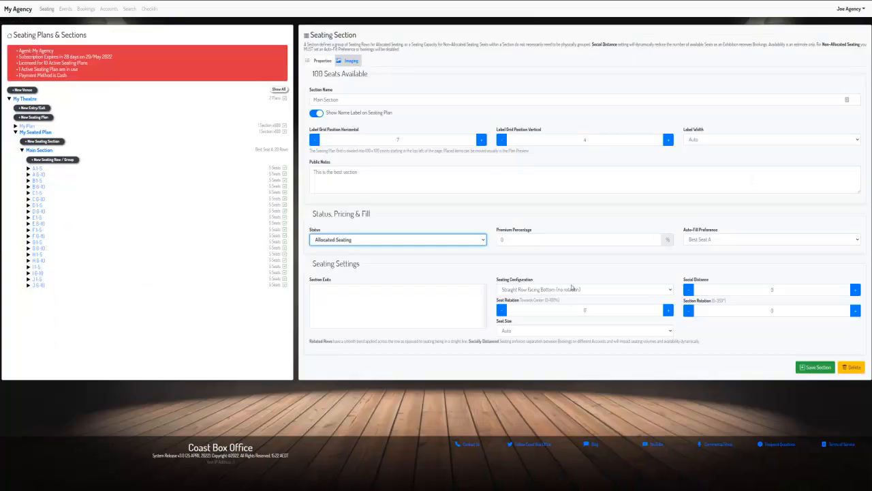
click(571, 290)
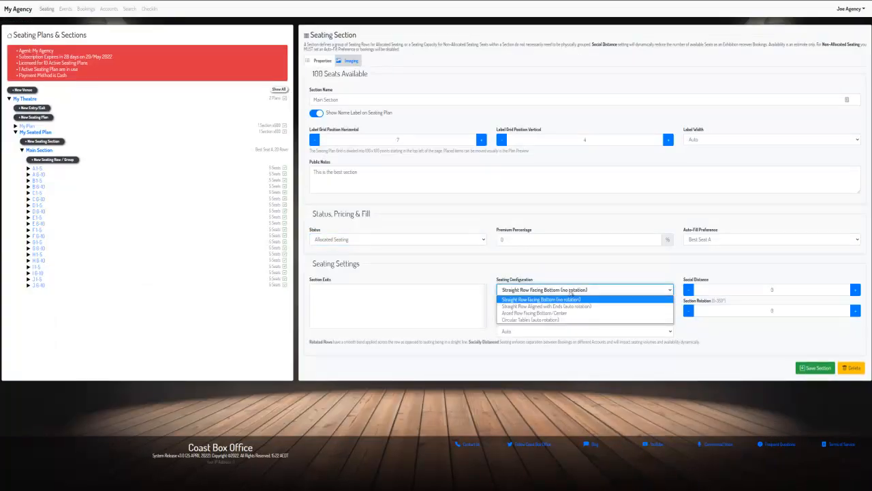
click(545, 306)
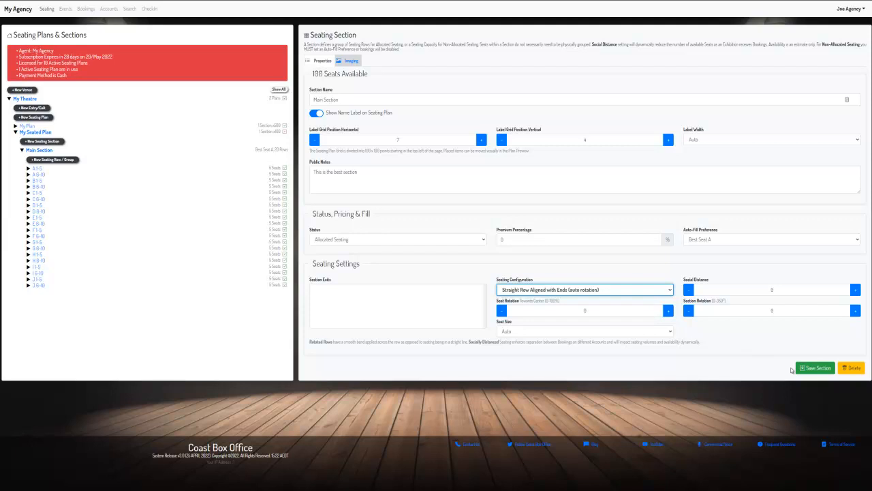
click(811, 368)
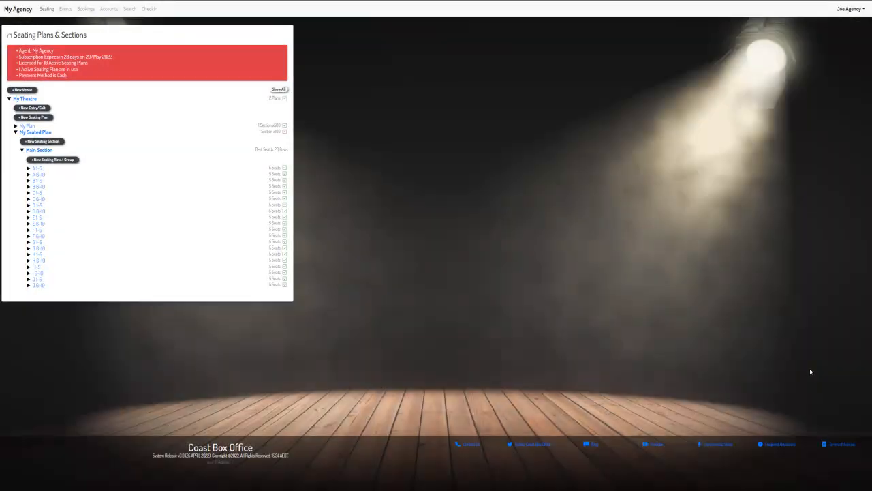
click(45, 150)
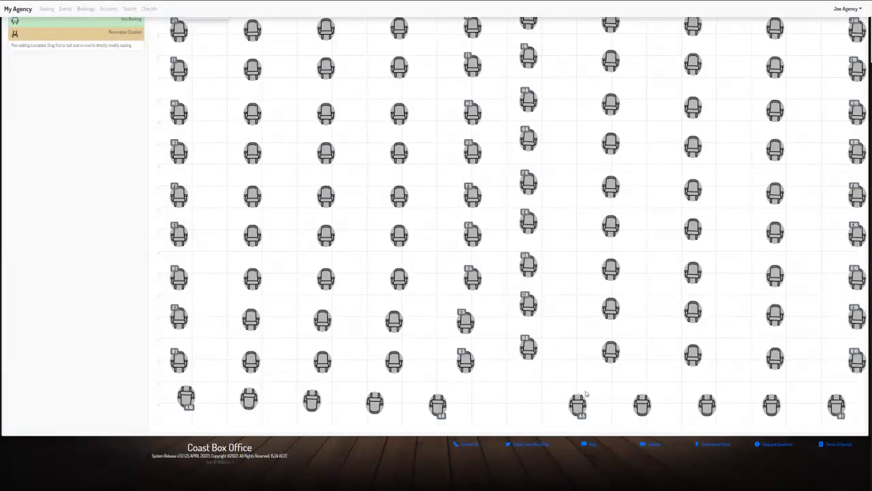
Move seat A6 close to A5, and reposition seats B6 and B10 so their row runs near-vertically up the aisle to the level of row I.
drag(439, 405, 519, 387)
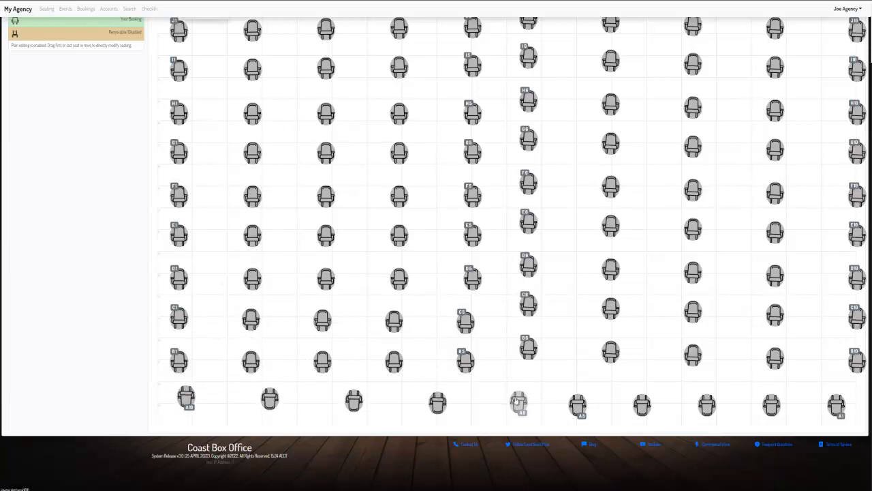
drag(526, 345, 577, 198)
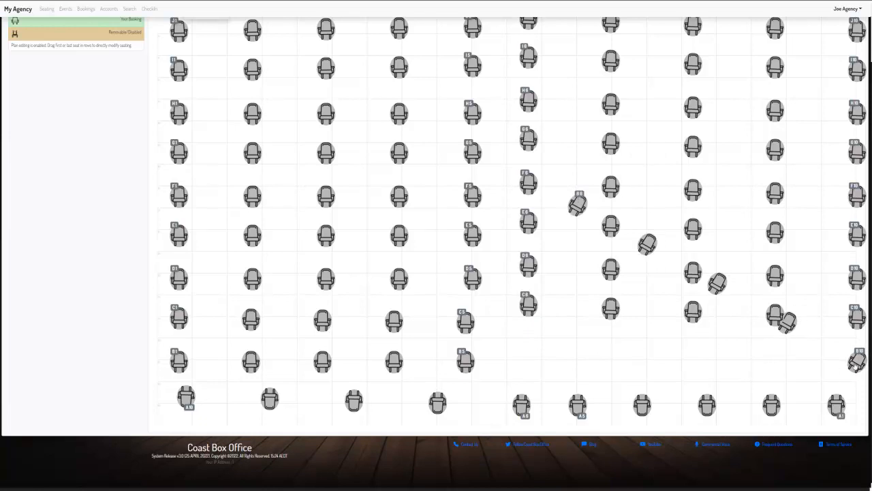
drag(856, 365, 580, 385)
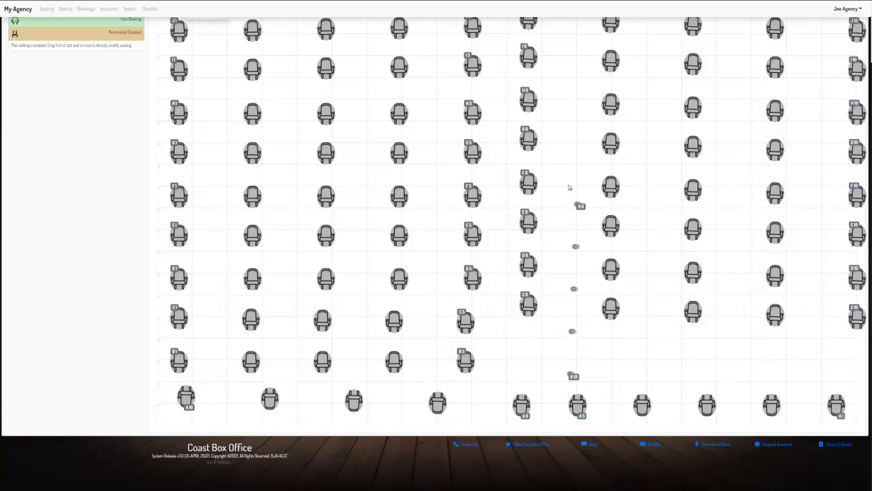
drag(578, 206, 563, 67)
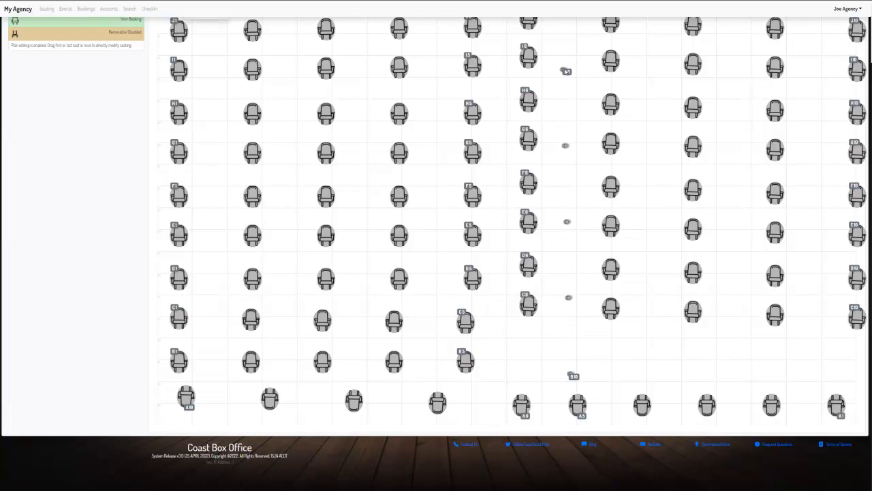
Move seats B6 and B10 back between rows A and C so their half-row runs nearly level with row B's other half.
drag(564, 71, 506, 345)
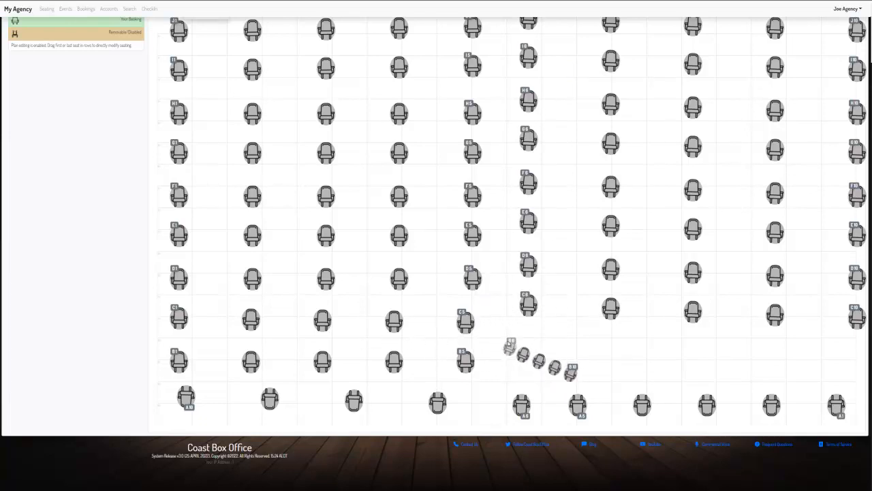
drag(572, 371, 823, 365)
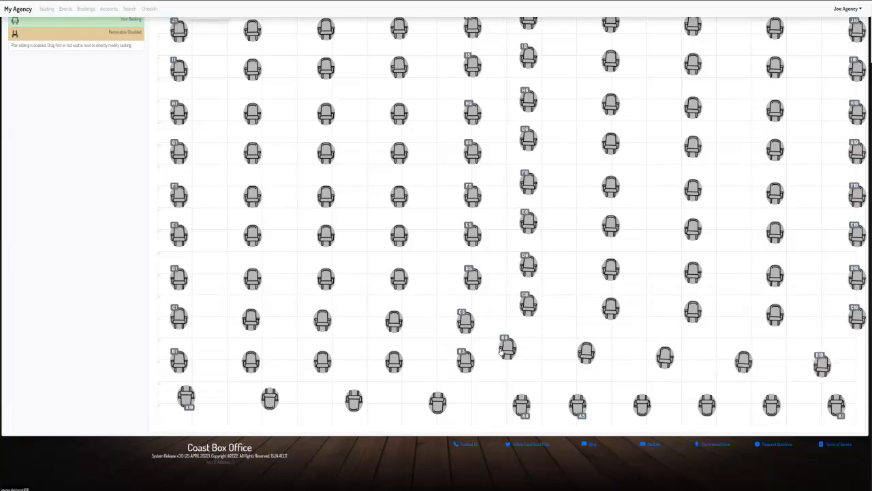
drag(506, 349, 530, 360)
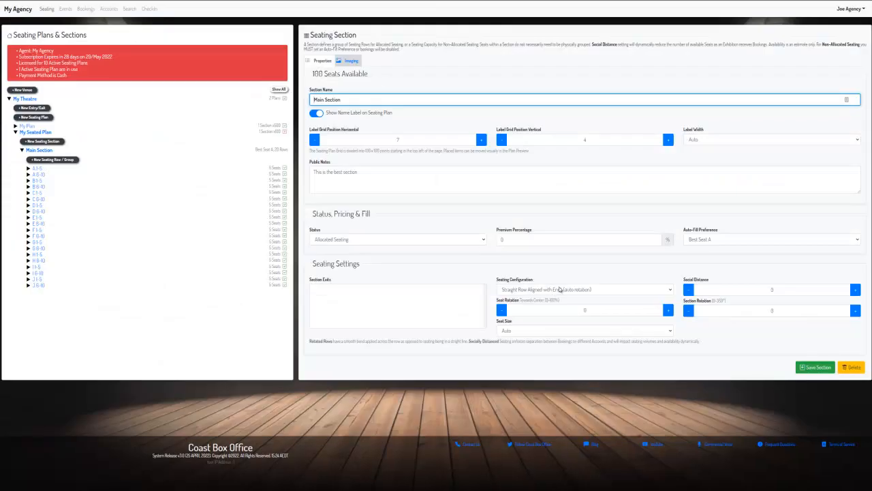
Set the Main Section's seating configuration to Arced Row Facing Bottom/Center and save the section.
click(559, 289)
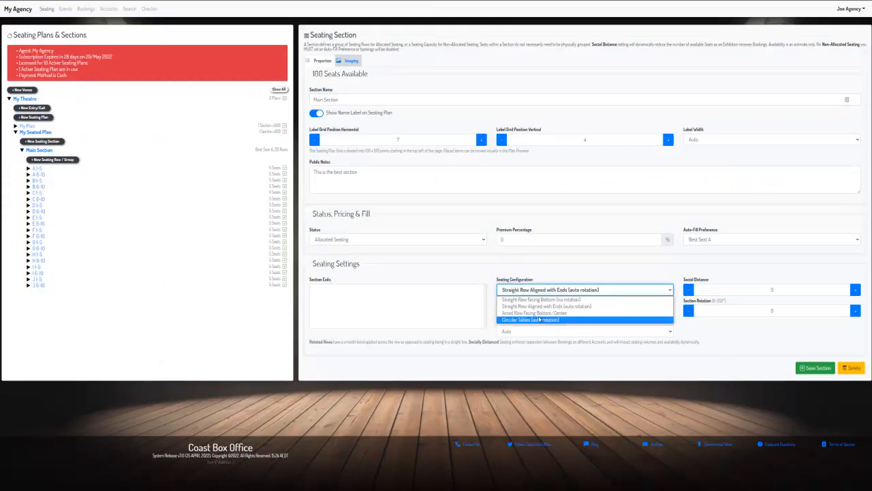
click(538, 314)
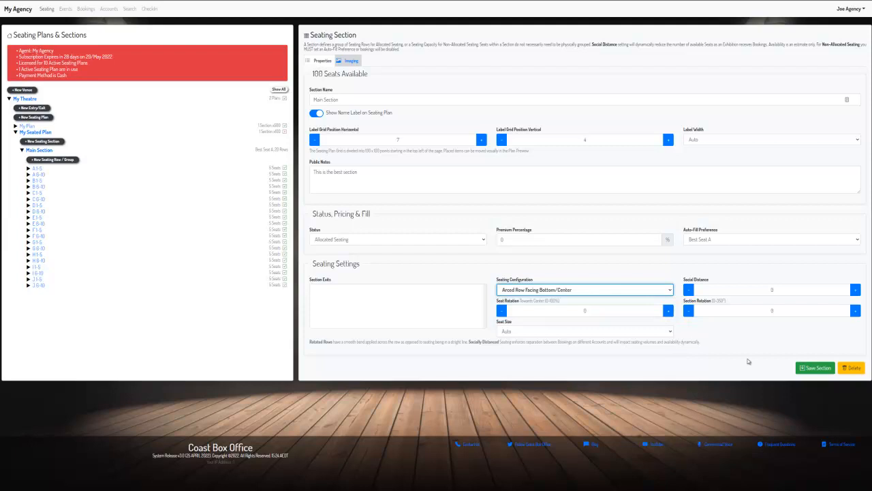
click(813, 367)
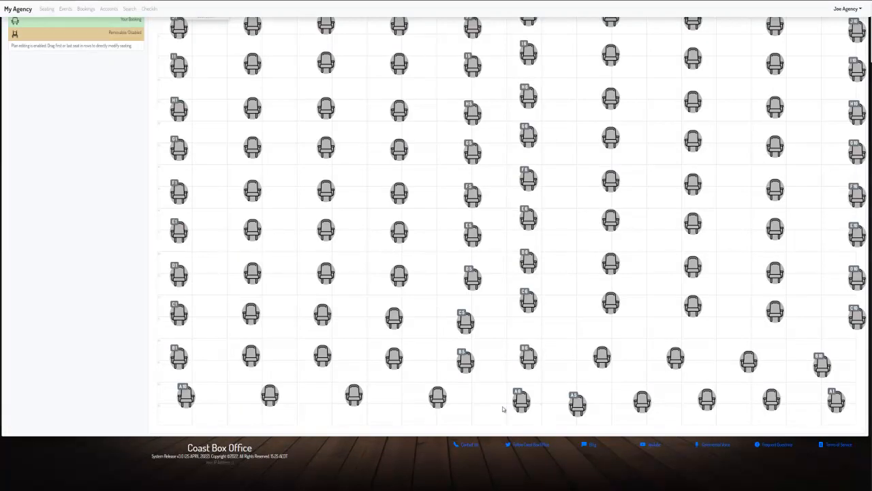
Move seat A6 away from A5 to reopen the aisle, and lower seat A10 so the A6–A10 half slopes toward the outer edge.
drag(519, 403, 392, 417)
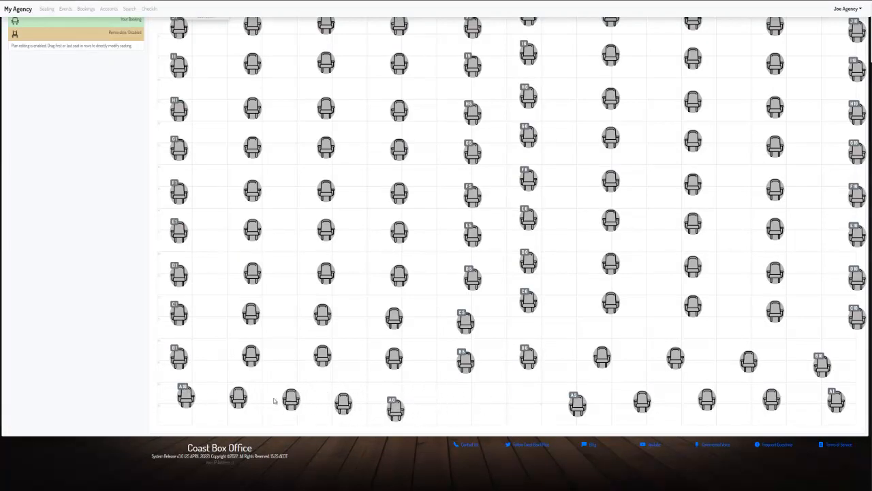
drag(396, 411, 429, 388)
drag(190, 398, 196, 411)
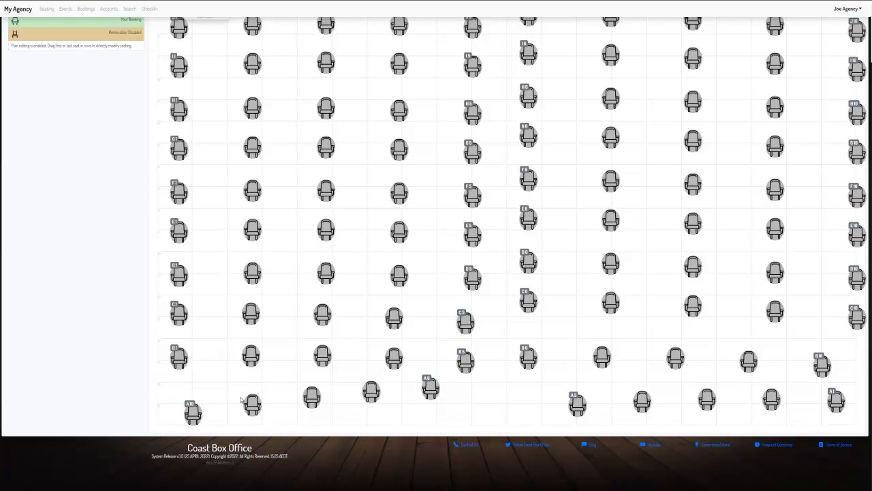
drag(433, 390, 438, 393)
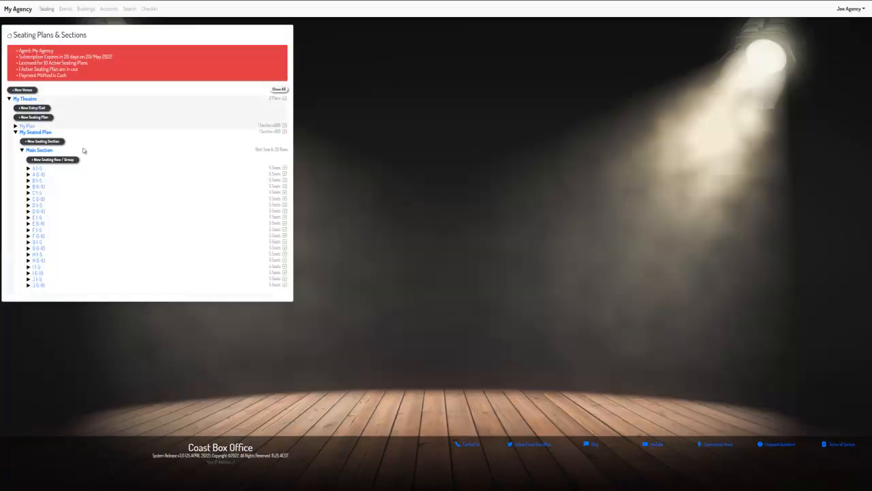
Reopen the Main Section and review its seating configuration, seat rotation, section rotation and seat size options.
click(36, 151)
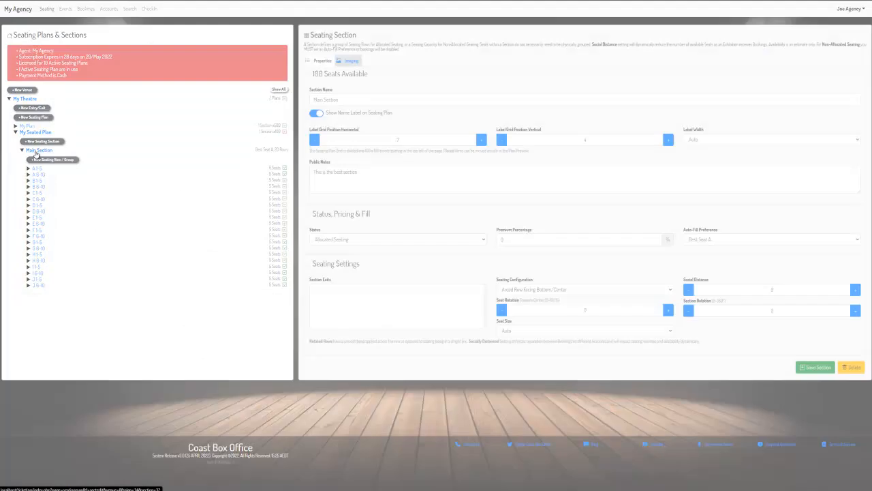
click(525, 292)
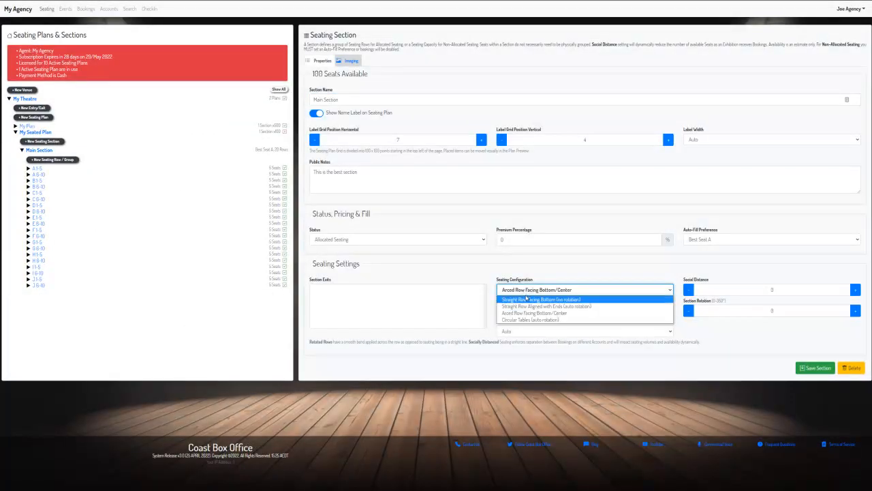
key(Escape)
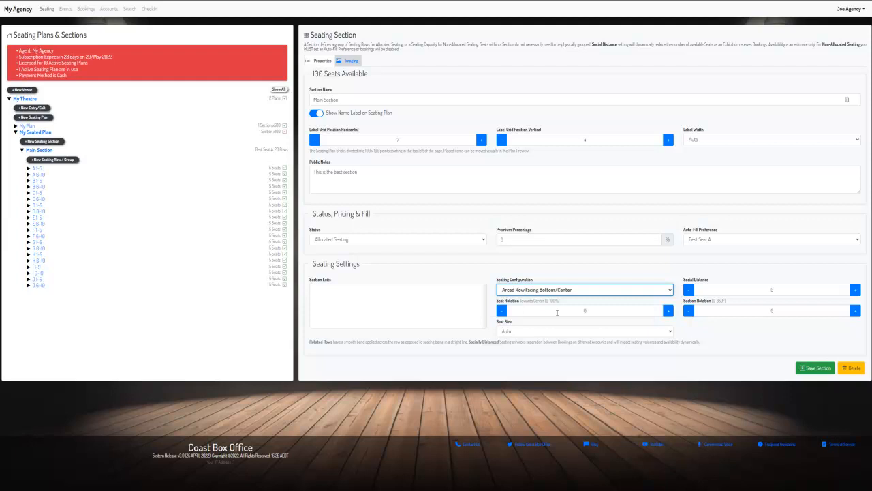
double_click(599, 309)
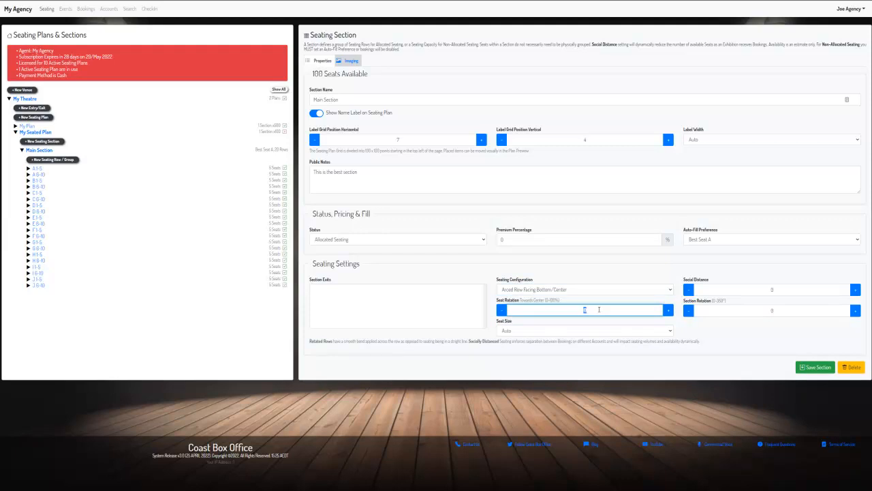
double_click(778, 311)
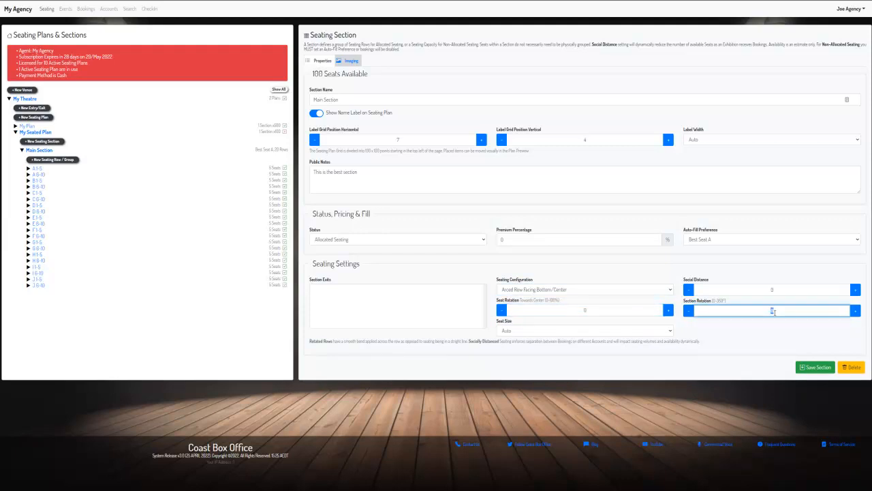
click(557, 330)
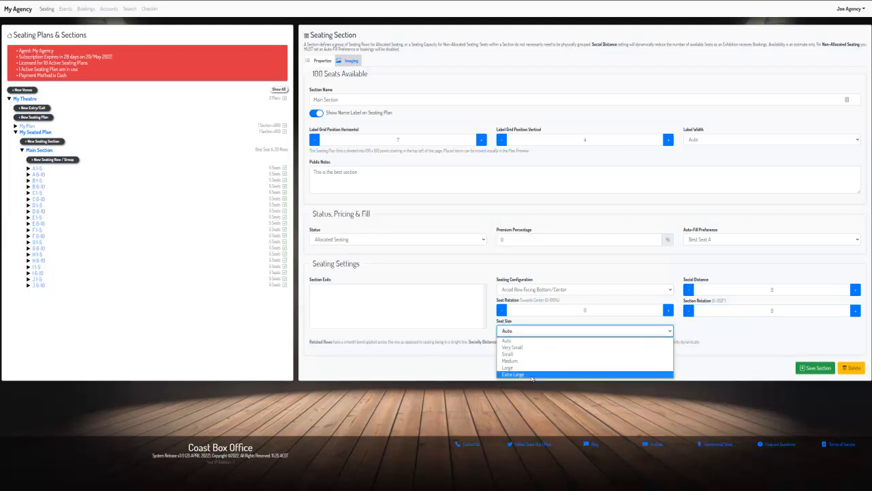
click(518, 340)
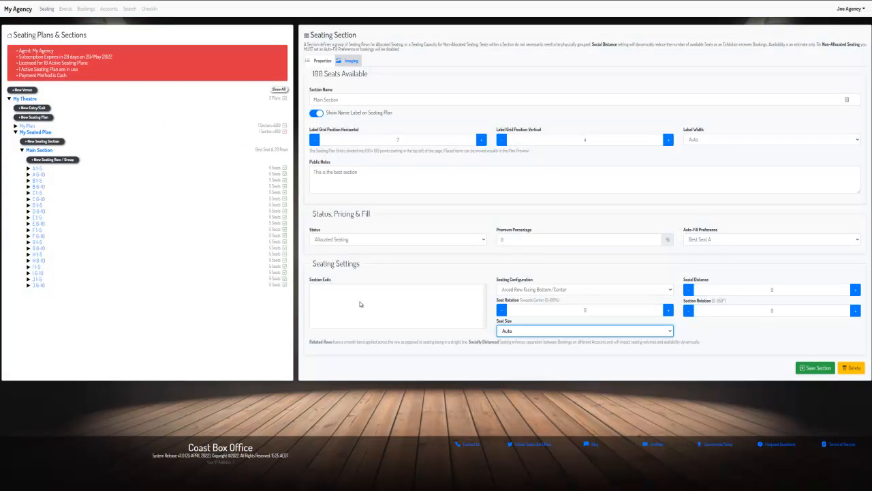
Try a higher social distance for the Main Section, return it to 0, and save the section.
click(802, 292)
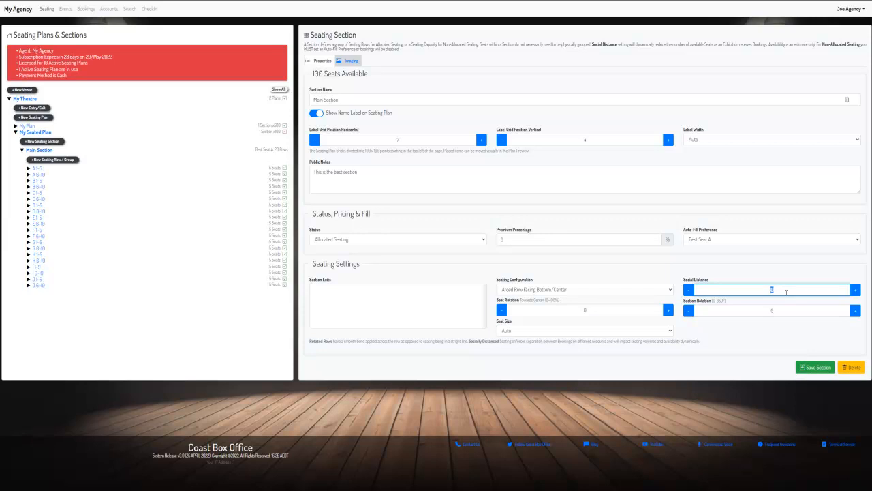
click(855, 290)
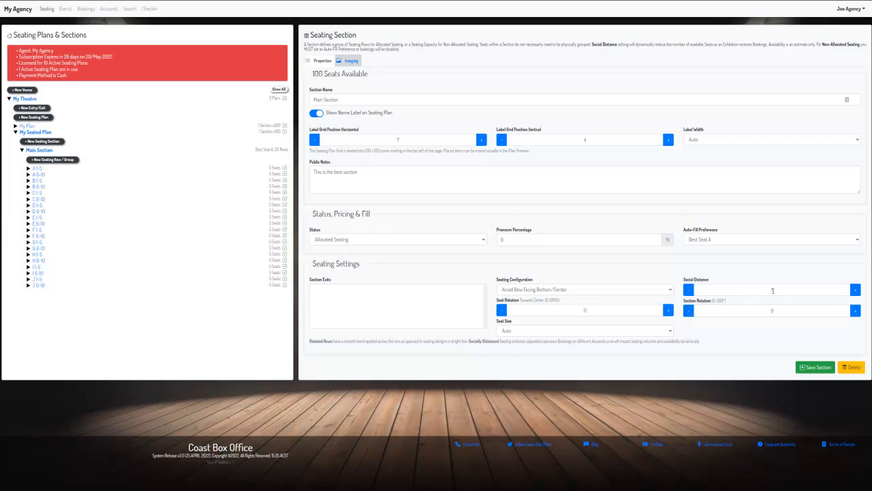
click(689, 291)
click(816, 366)
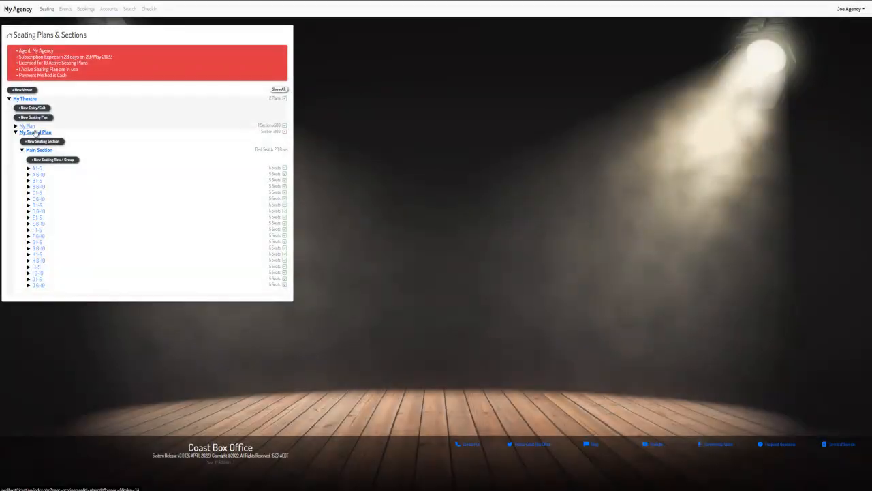
Add an entry/exit named Main Door to My Theatre with Normal accessibility and Access status, and save it.
click(31, 108)
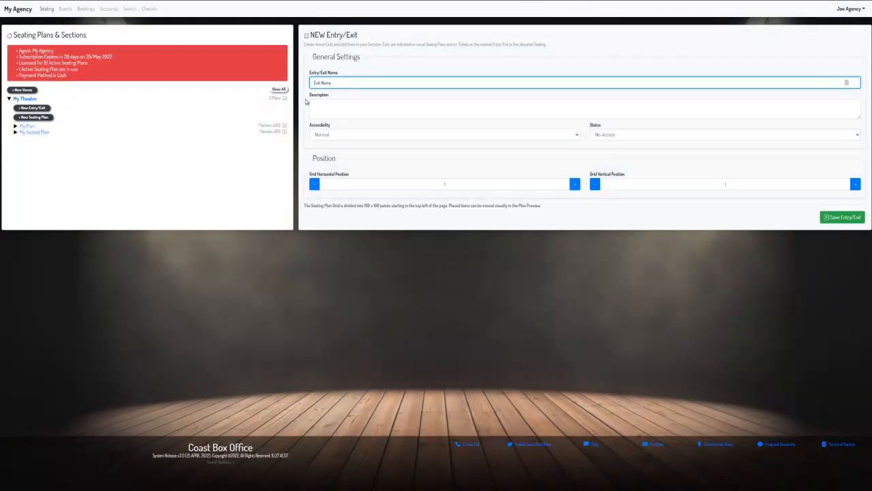
text(Ma)
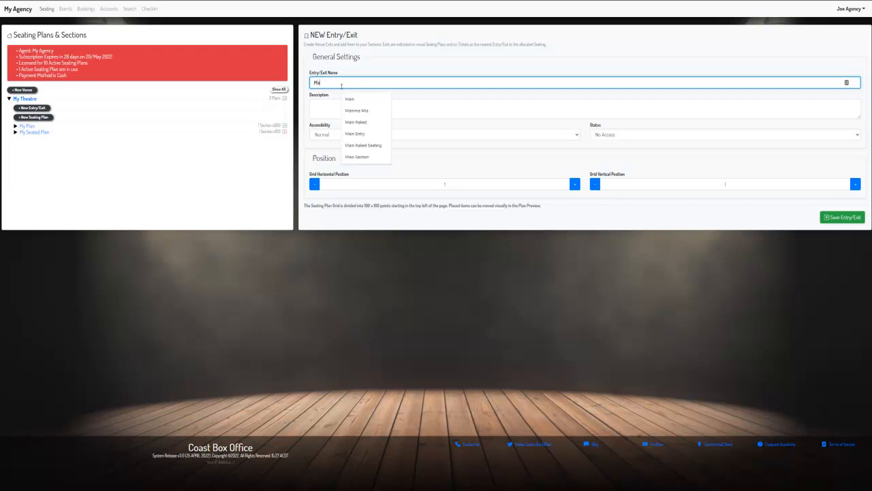
text(in Door)
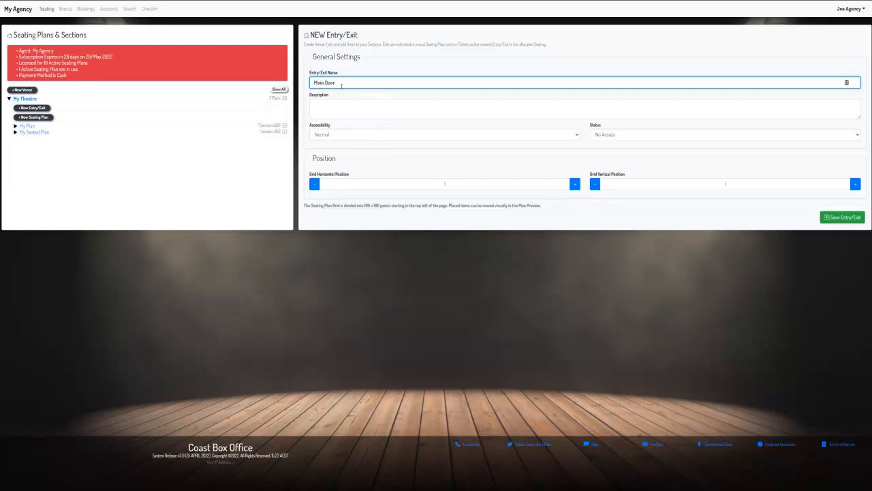
click(416, 135)
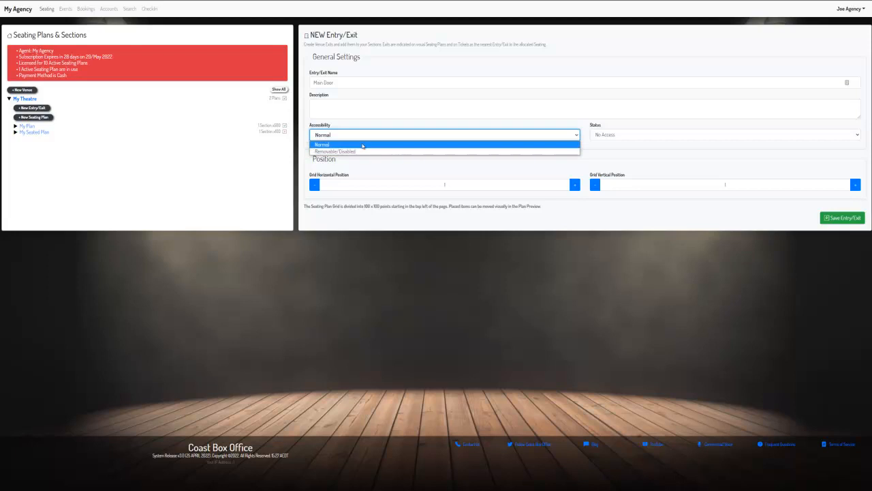
click(363, 145)
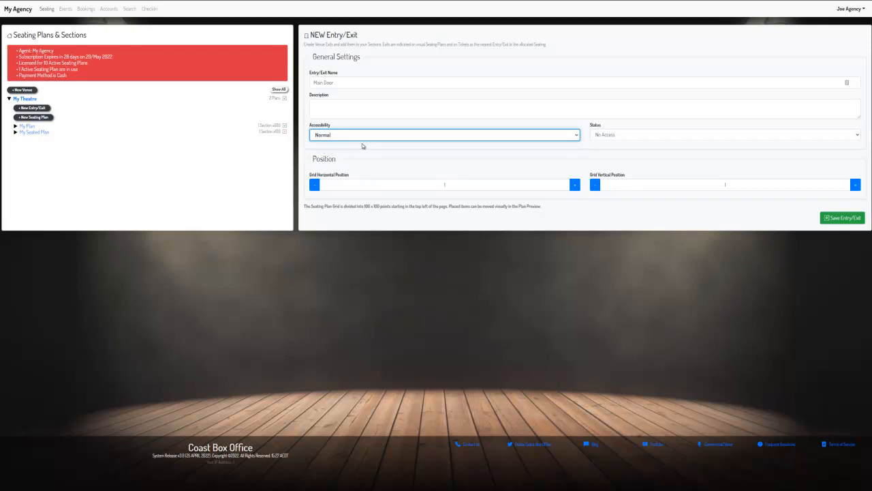
click(610, 136)
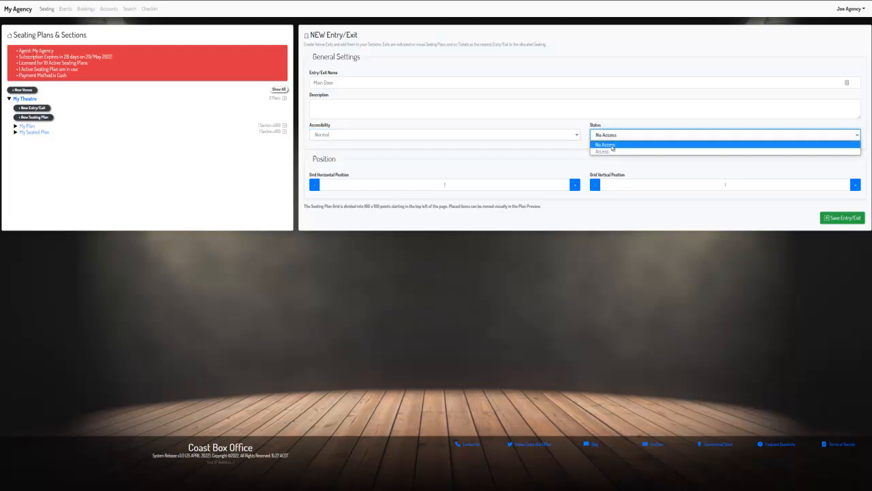
click(612, 152)
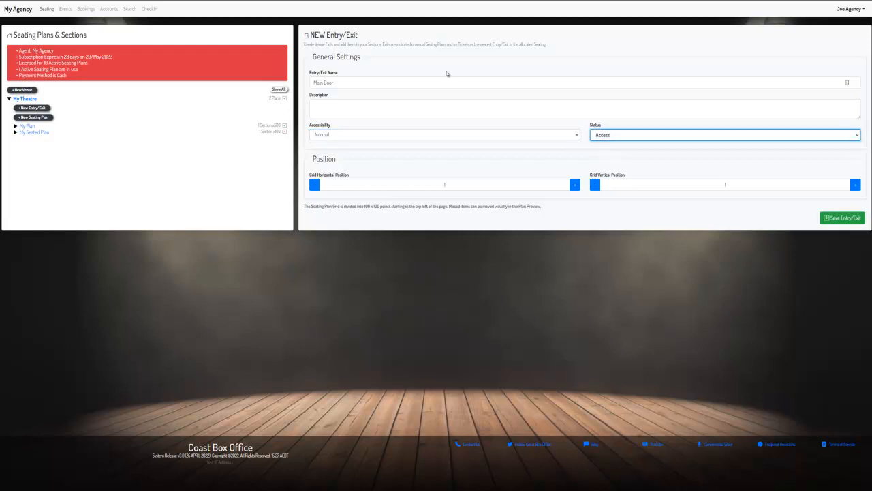
click(838, 219)
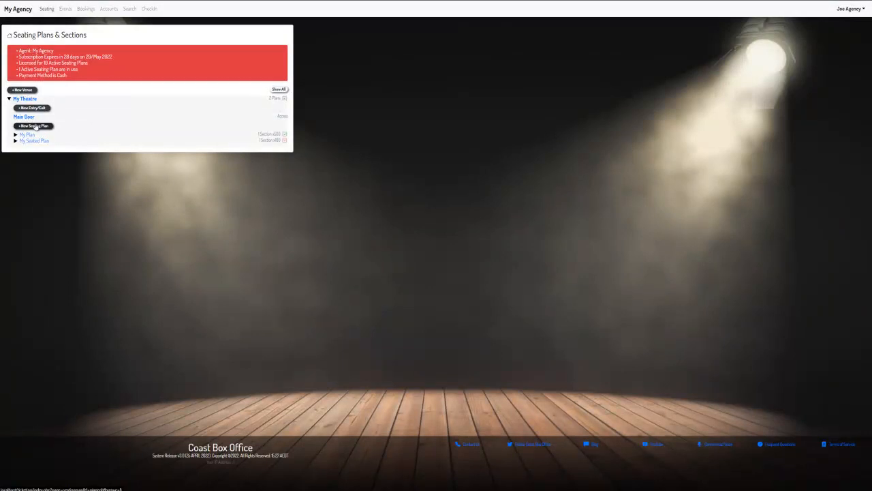
Assign Main Door as the section exit of My Seated Plan's Main Section and save the section.
click(33, 141)
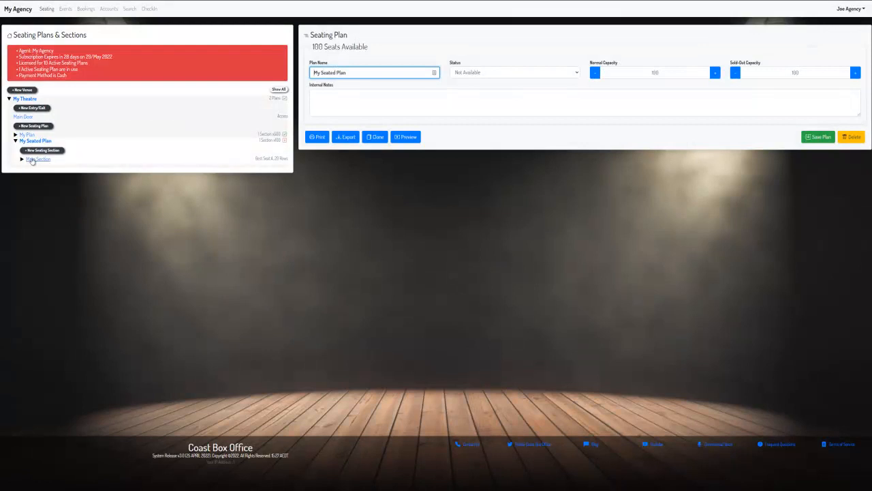
click(35, 160)
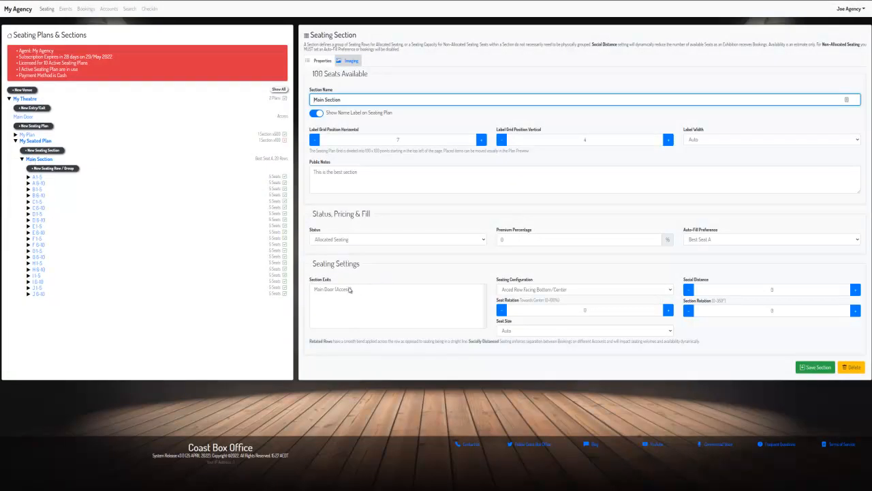
click(350, 290)
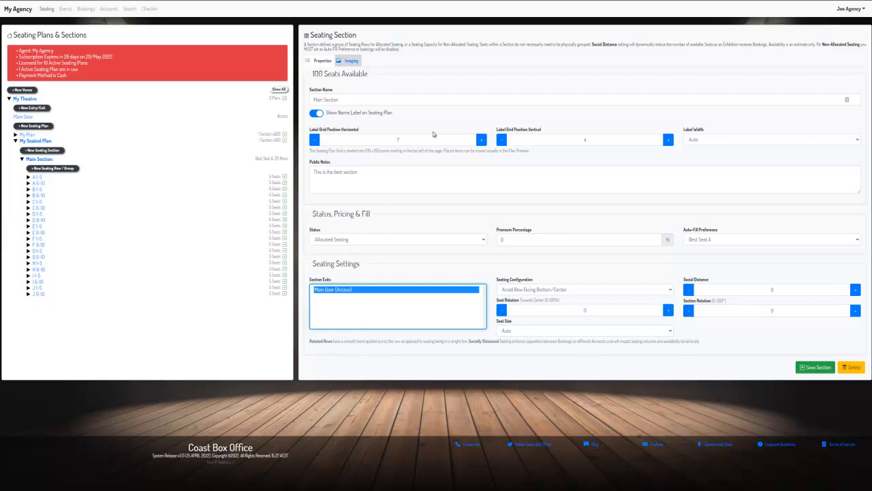
click(804, 370)
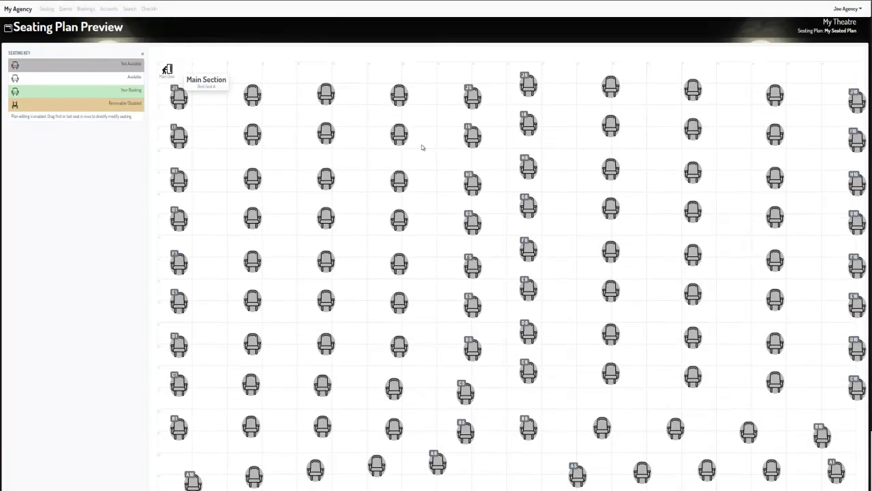
In the plan preview, move the Main Door marker to the corner just beyond seat A1, and shift seat B10 toward row C.
drag(168, 69, 730, 390)
scroll(730, 389, down, 2)
drag(730, 318, 824, 331)
Move aisle seats A5 and B6 outward to widen the aisle, and adjust seat B10 at the outer end of its row.
drag(579, 404, 613, 377)
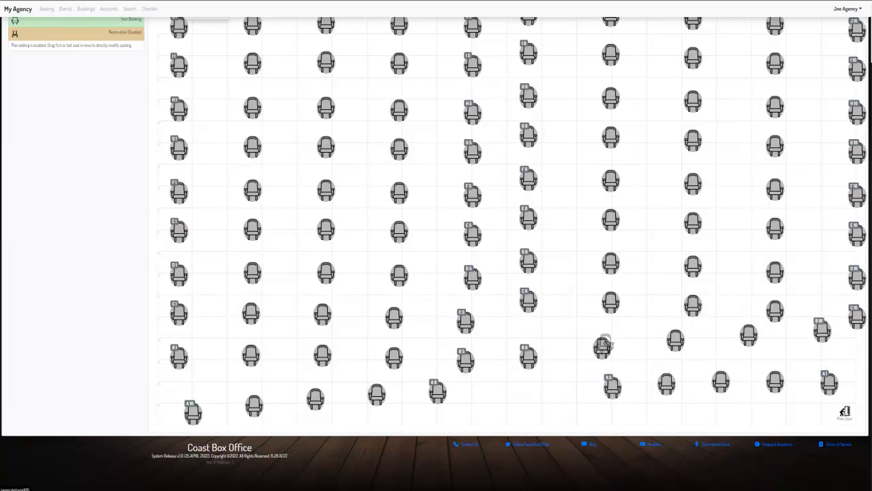
drag(608, 342, 611, 337)
drag(534, 362, 610, 345)
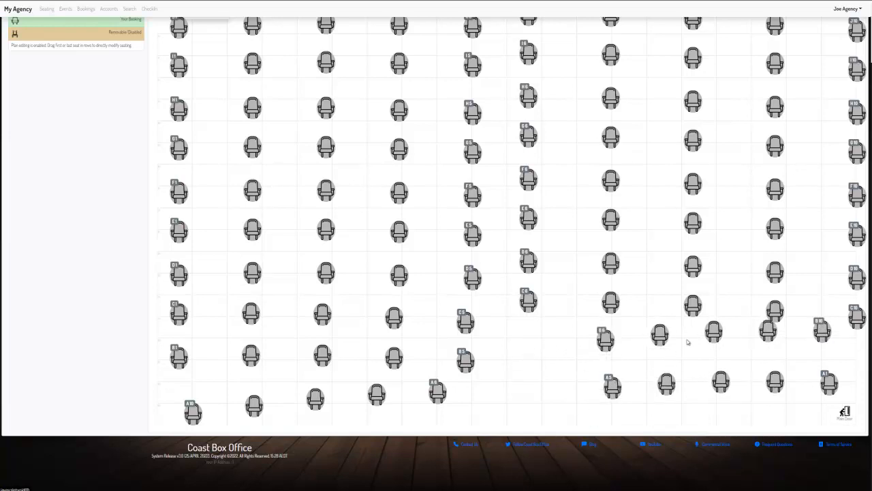
mouse_move(826, 332)
mouse_down()
mouse_move(829, 347)
mouse_move(836, 345)
mouse_up()
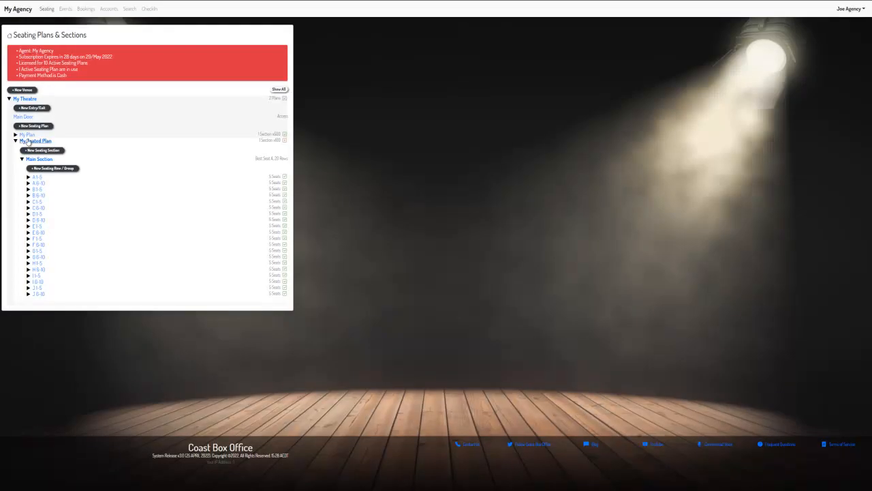
click(27, 141)
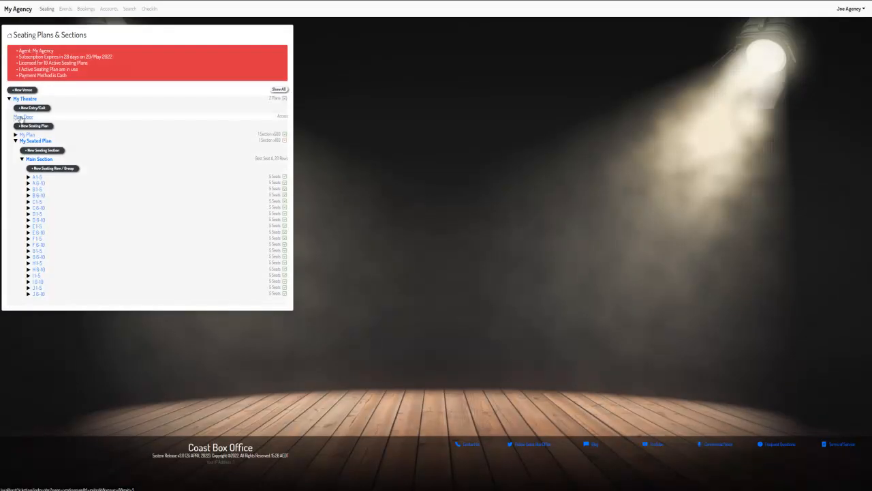
Set the Main Door entry/exit's accessibility to Removable/Disabled with status Access, and save it.
click(22, 117)
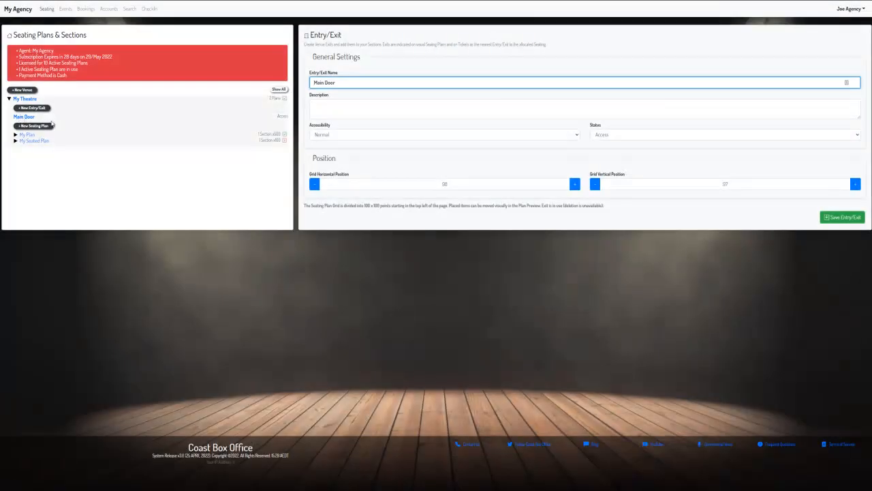
click(695, 140)
click(691, 144)
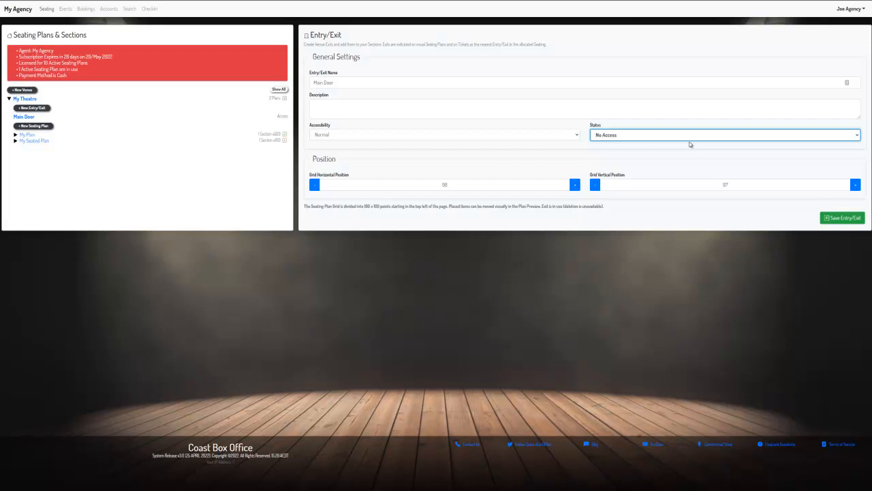
click(555, 136)
click(447, 150)
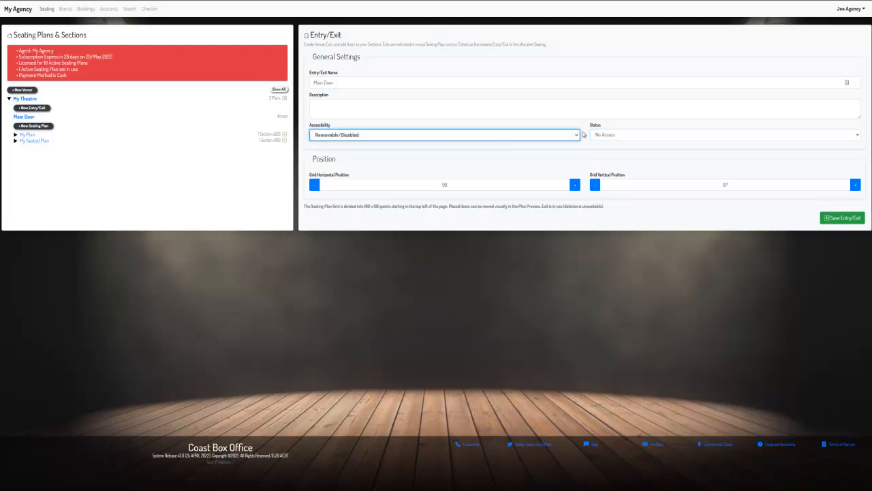
click(615, 137)
click(610, 151)
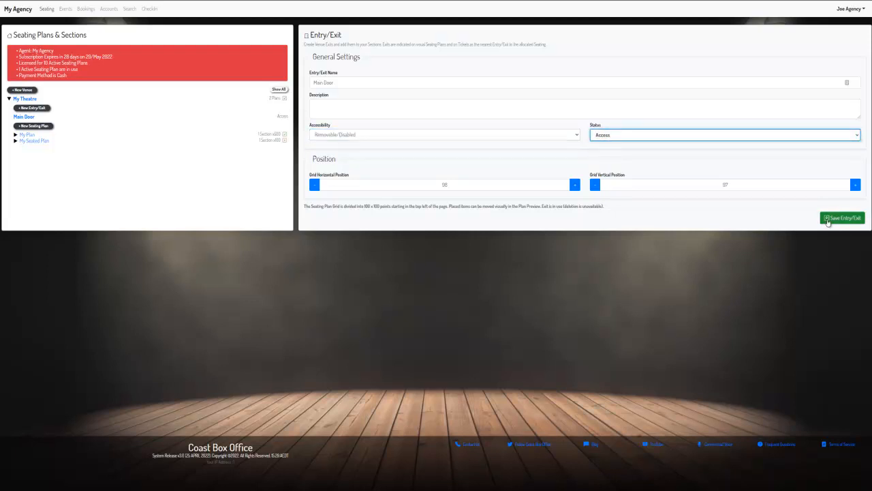
click(833, 218)
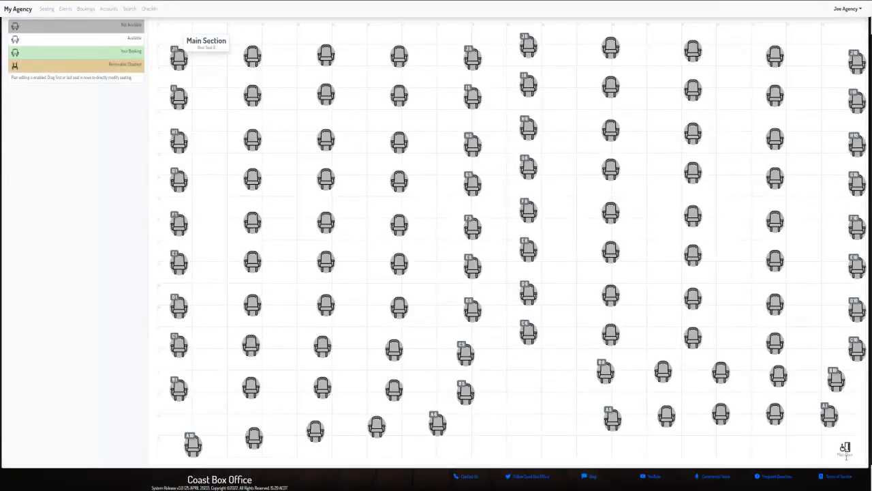
In the plan preview, nudge the Main Door marker and the Main Section label, and shift seats C6 and C10 to pull that half-row inward.
mouse_move(846, 456)
mouse_down()
mouse_move(832, 444)
mouse_move(842, 445)
mouse_up()
mouse_move(205, 48)
mouse_down()
mouse_move(218, 52)
mouse_move(215, 61)
mouse_up()
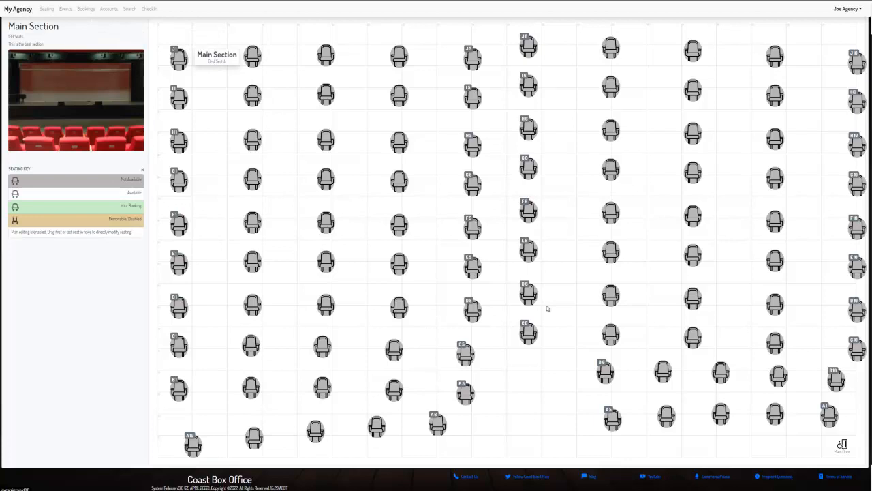
mouse_move(528, 332)
mouse_down()
mouse_move(518, 341)
mouse_move(555, 332)
mouse_move(528, 335)
mouse_up()
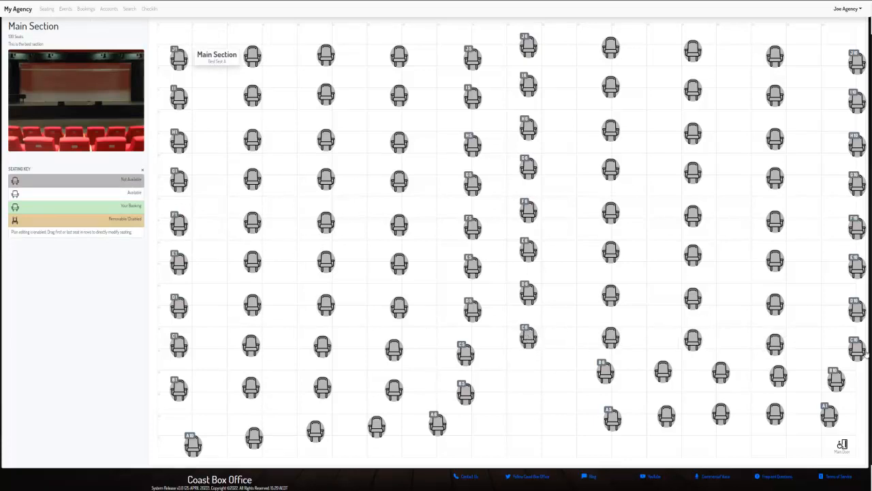
drag(858, 348, 822, 338)
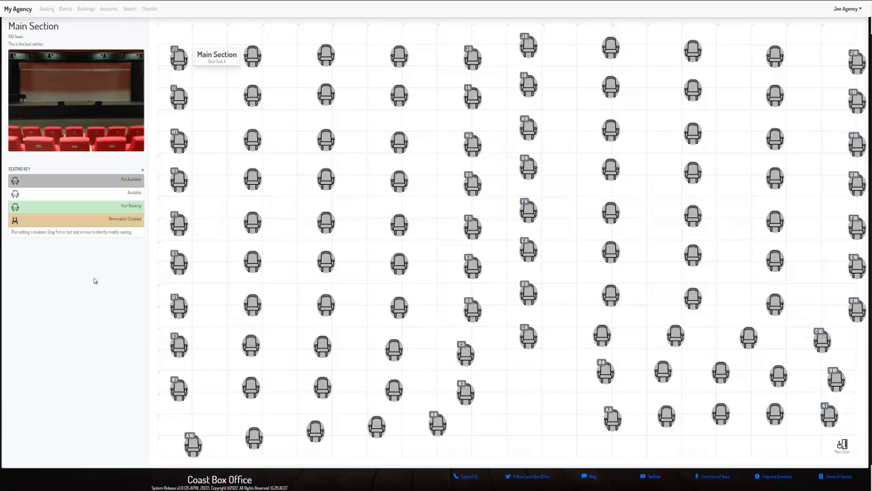
Open the settings of row A 1-5 in My Seated Plan's Main Section.
click(263, 2)
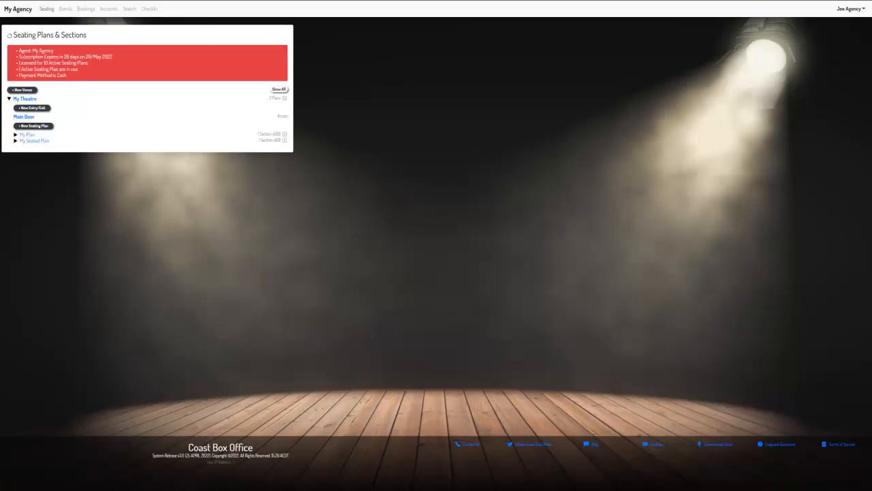
click(24, 140)
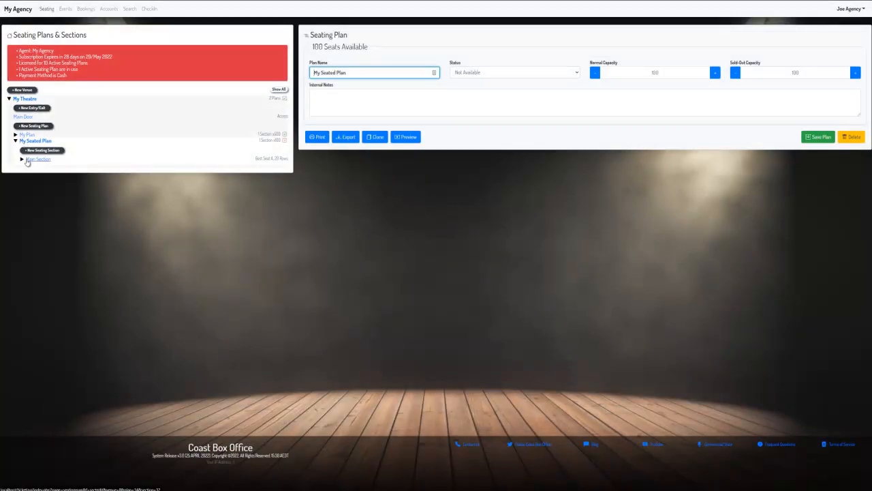
click(28, 158)
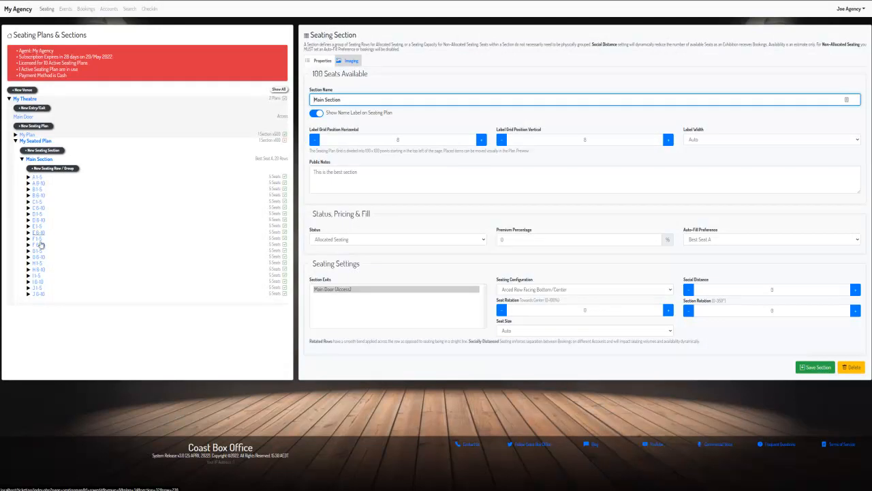
click(29, 178)
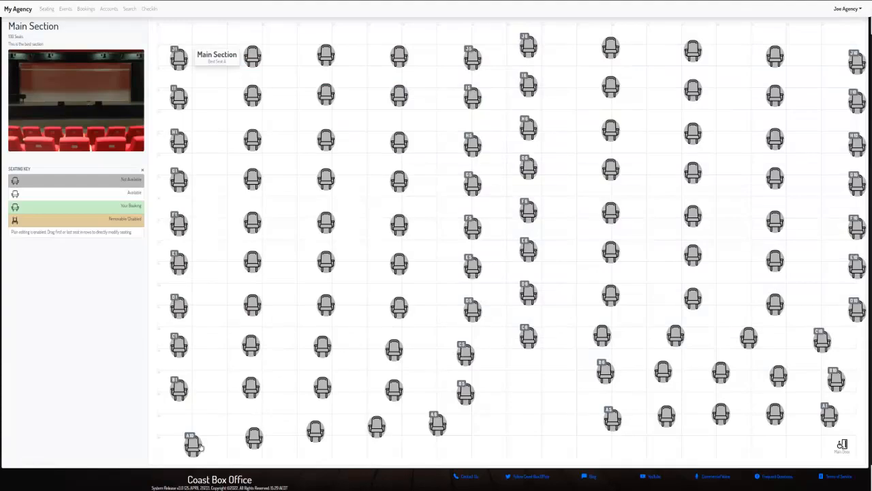
In the plan preview, move seat A10 slightly outward and seat A6 toward the aisle.
drag(201, 448, 194, 444)
drag(435, 424, 445, 431)
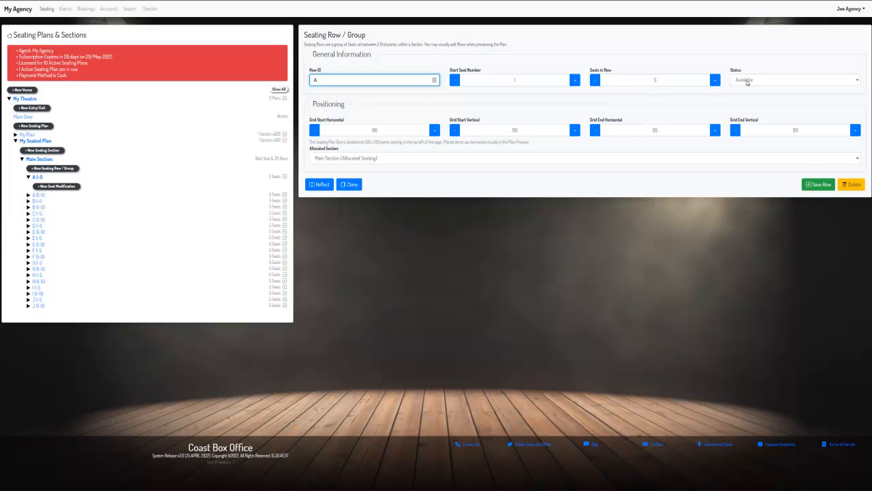
Switch row A 1-5's status to Not Available and set it back to Available.
click(747, 81)
click(748, 94)
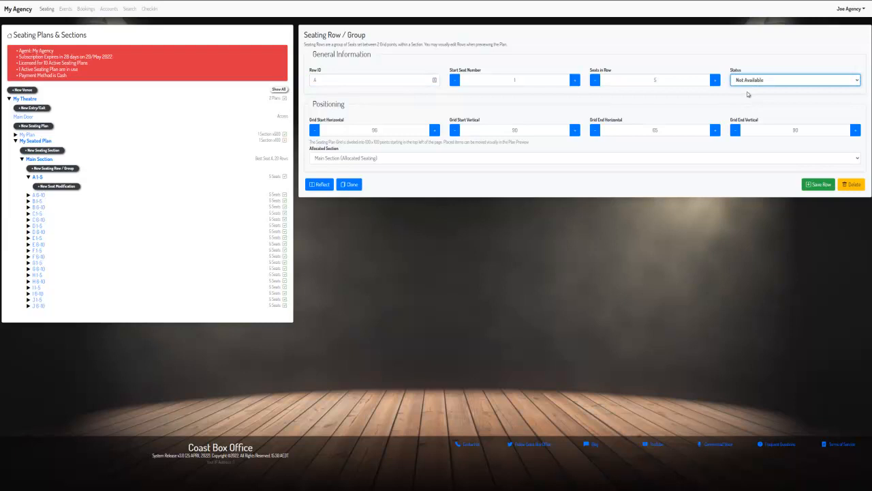
click(754, 82)
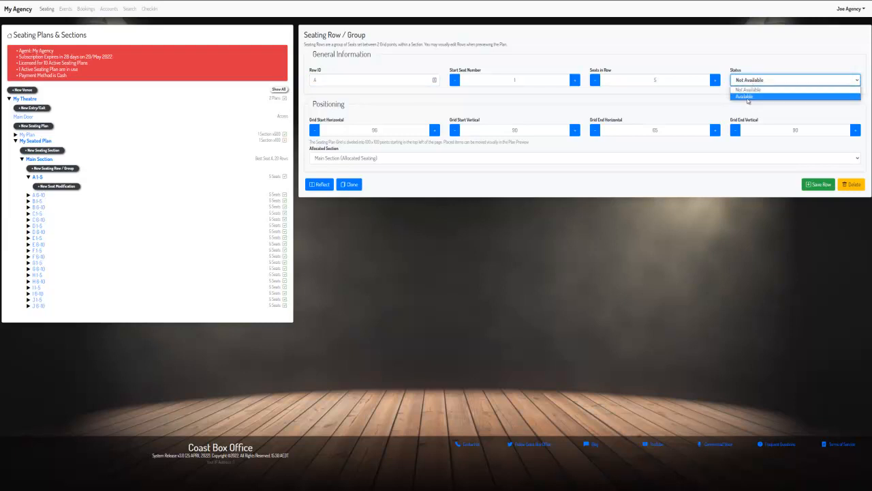
click(749, 98)
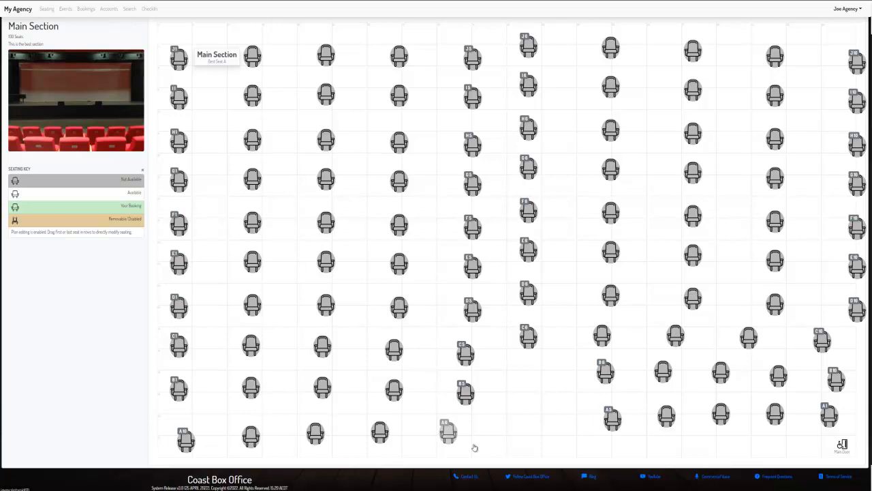
Move seat A6 further toward the centre aisle in the plan preview to straighten its half-row.
mouse_move(451, 433)
mouse_down()
mouse_move(511, 419)
mouse_move(464, 441)
mouse_up()
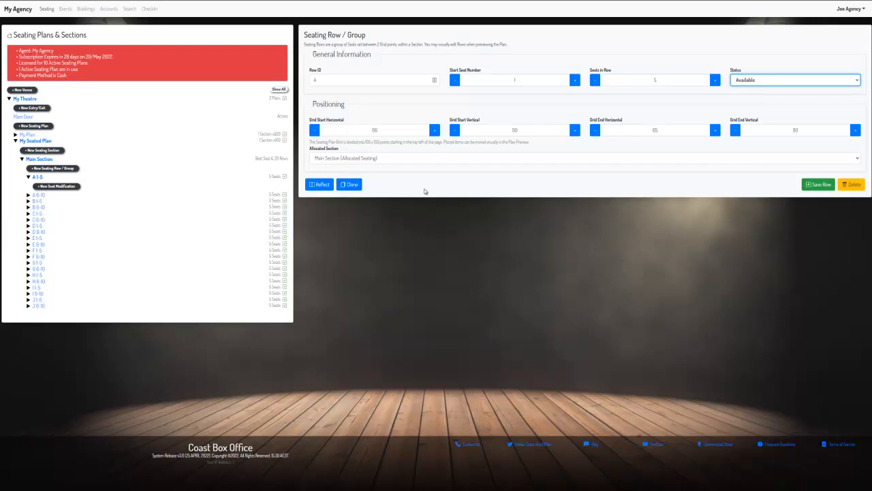
Clone row A 1-5, open the copy, and check the plan preview for it.
click(353, 187)
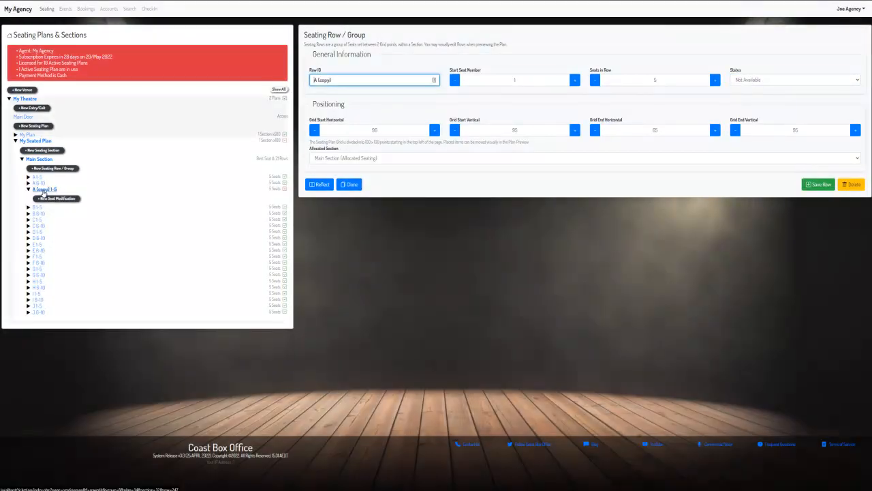
click(44, 190)
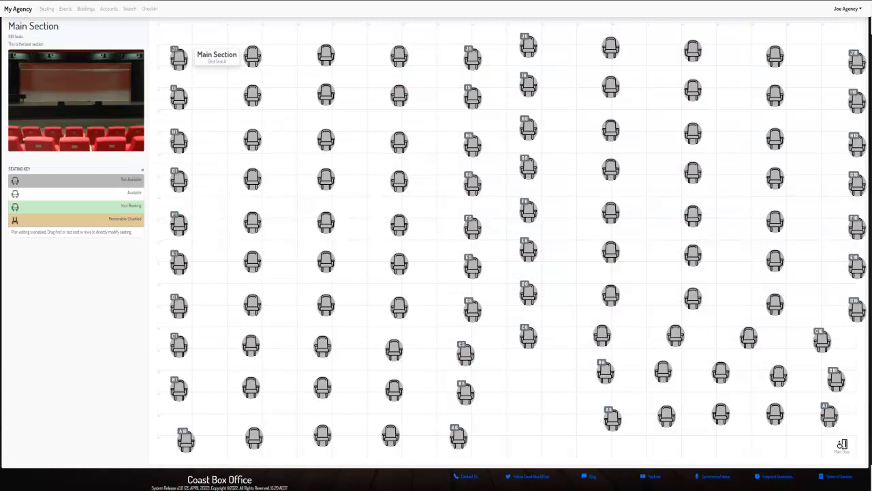
scroll(488, 324, down, 1)
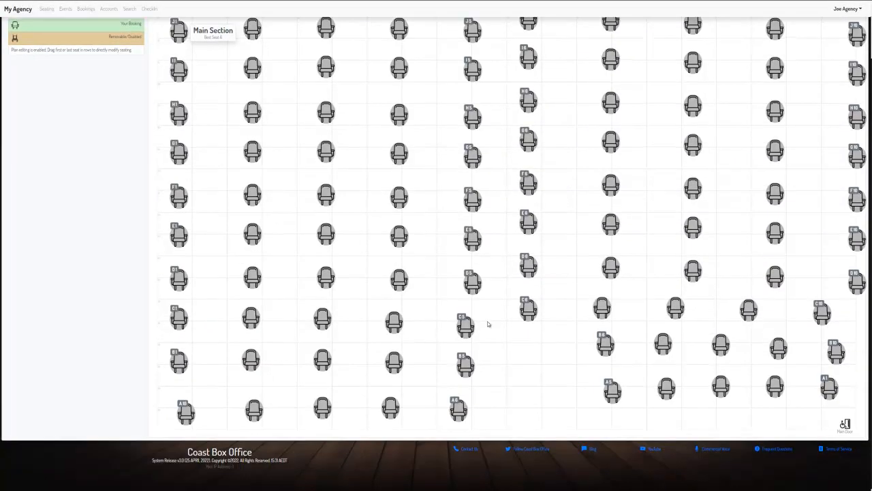
scroll(683, 263, down, 1)
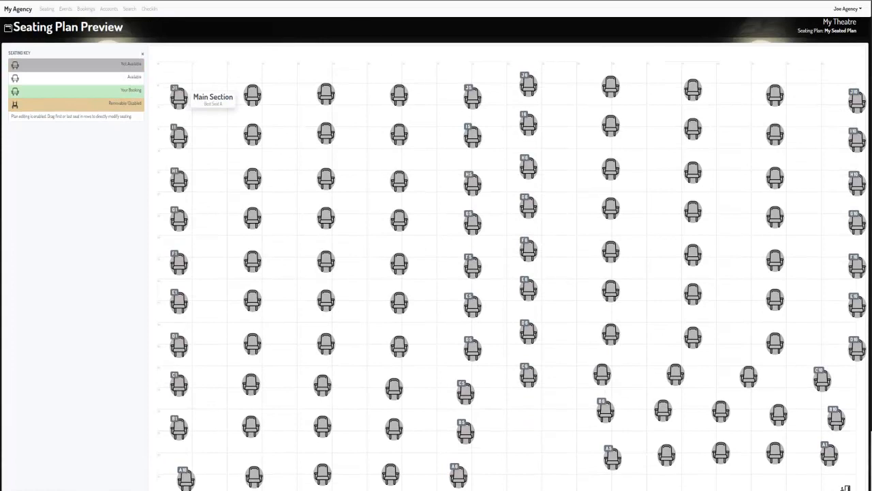
key(ctrl+w)
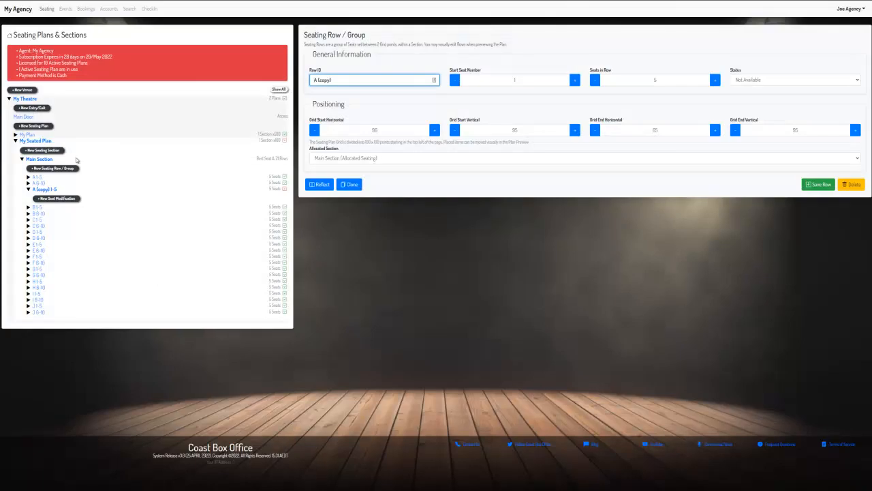
Set the status of row A (copy) 1-5 to Available and save the row.
click(43, 190)
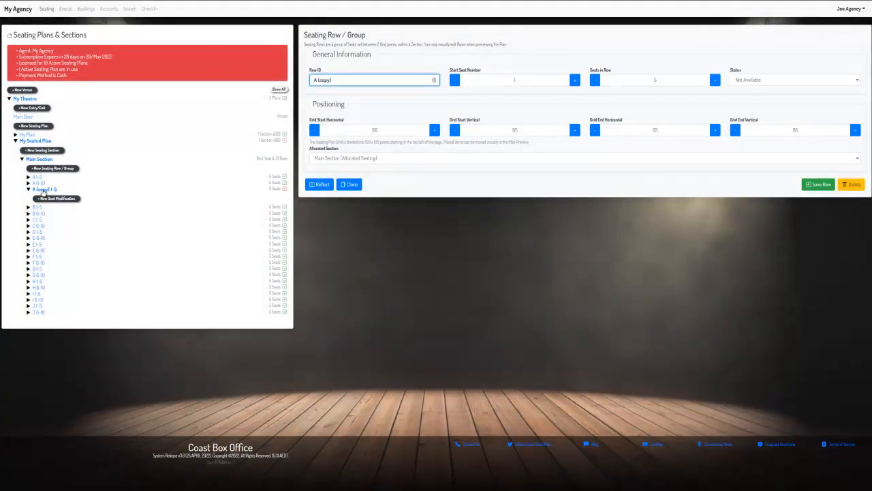
click(752, 85)
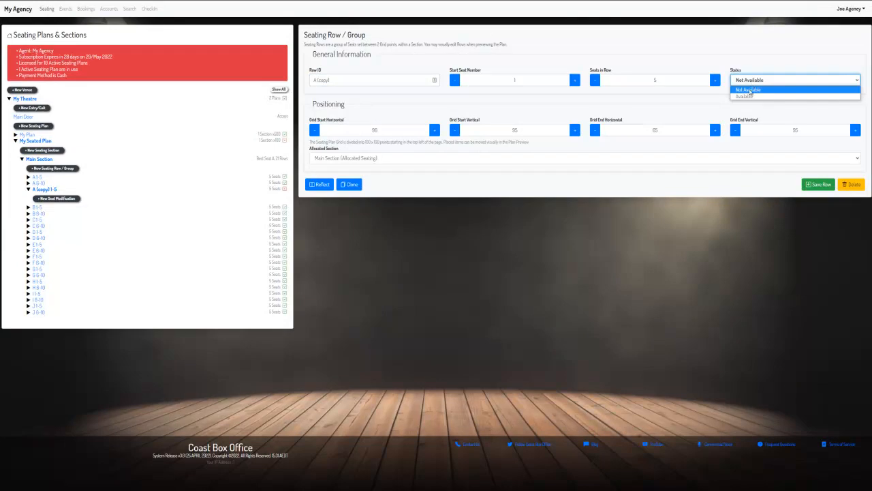
click(747, 98)
click(817, 184)
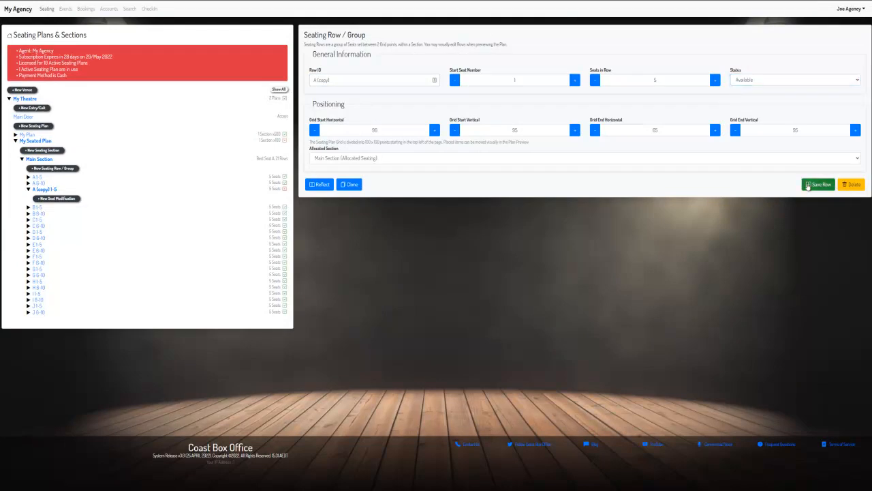
Reload the plan preview and move both end seats of the copied A row inward, toward the centre aisle.
click(245, 0)
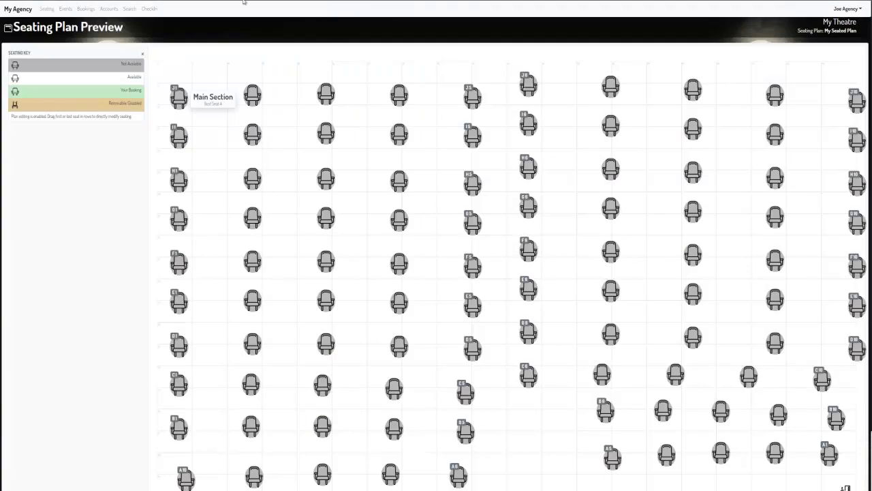
key(F5)
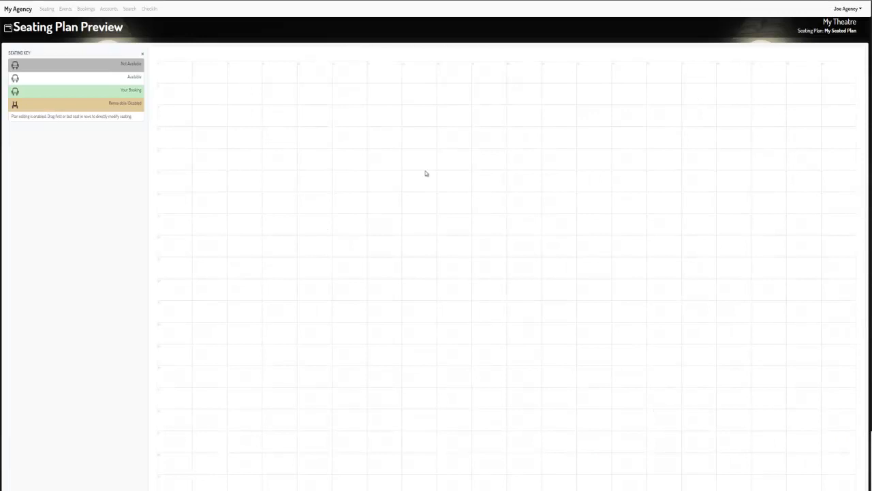
mouse_move(614, 480)
mouse_down()
mouse_move(590, 481)
mouse_move(606, 486)
mouse_up()
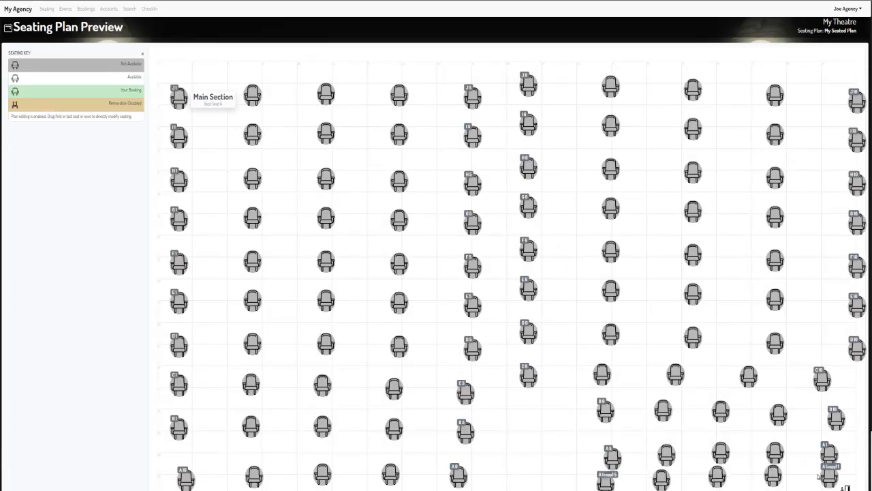
drag(611, 482, 574, 469)
drag(830, 475, 740, 473)
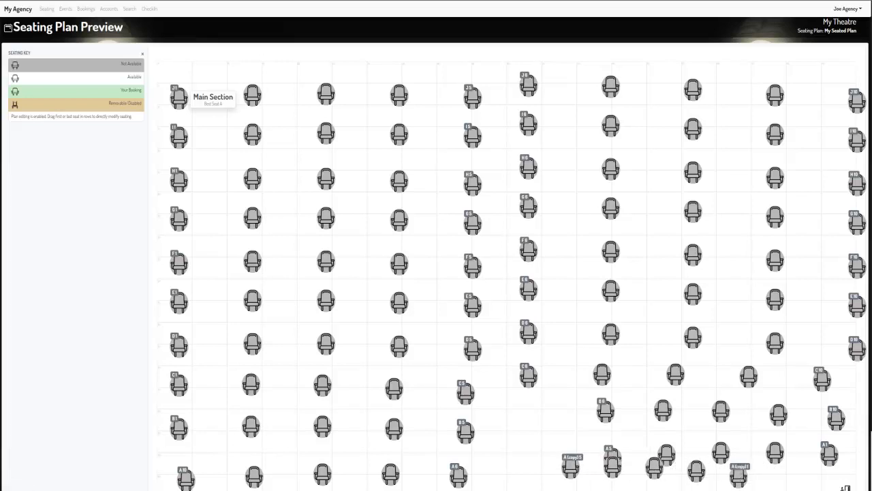
Delete the row A (copy) 1-5 from the Main Section and confirm the deletion.
click(244, 2)
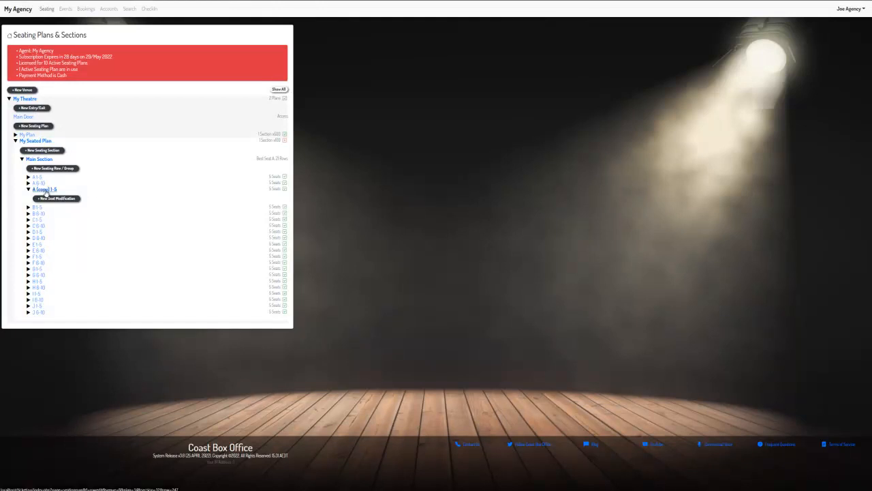
click(45, 189)
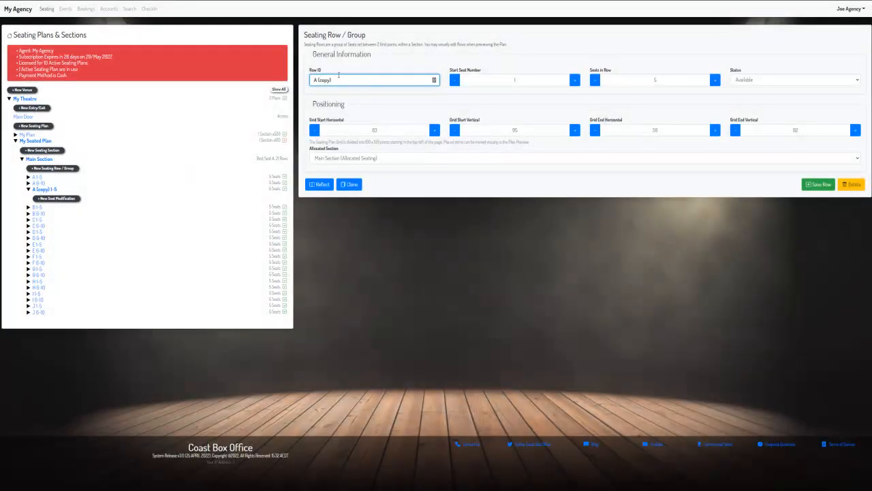
click(850, 184)
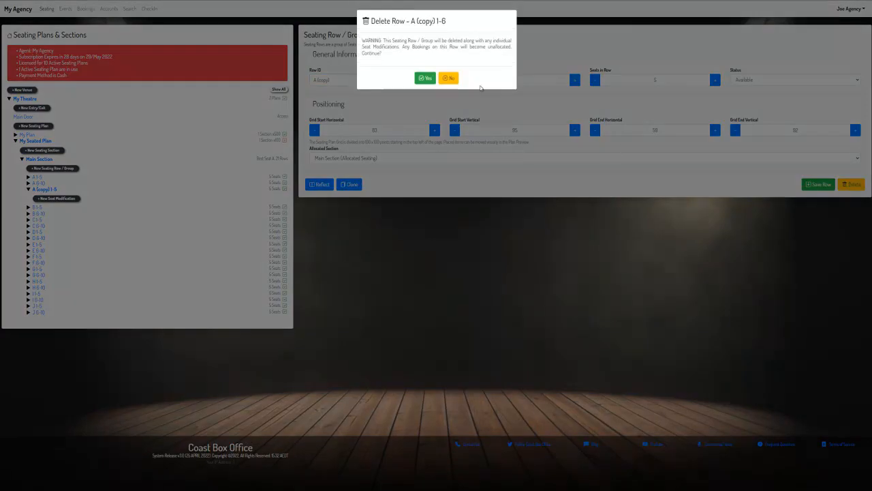
click(425, 78)
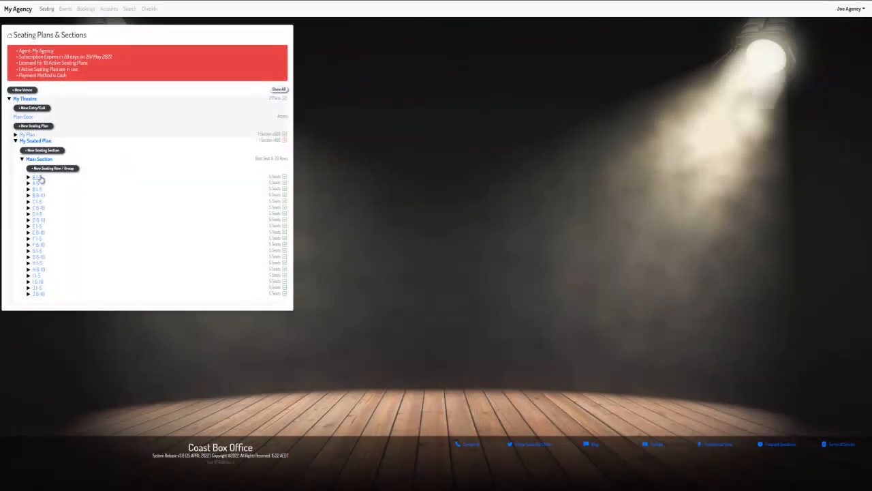
Clone row A 1-5 of the Main Section again.
click(39, 177)
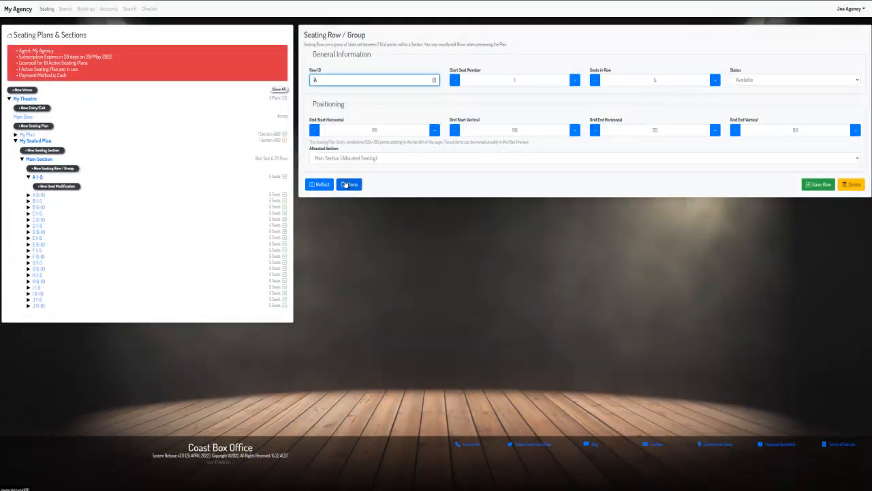
click(346, 184)
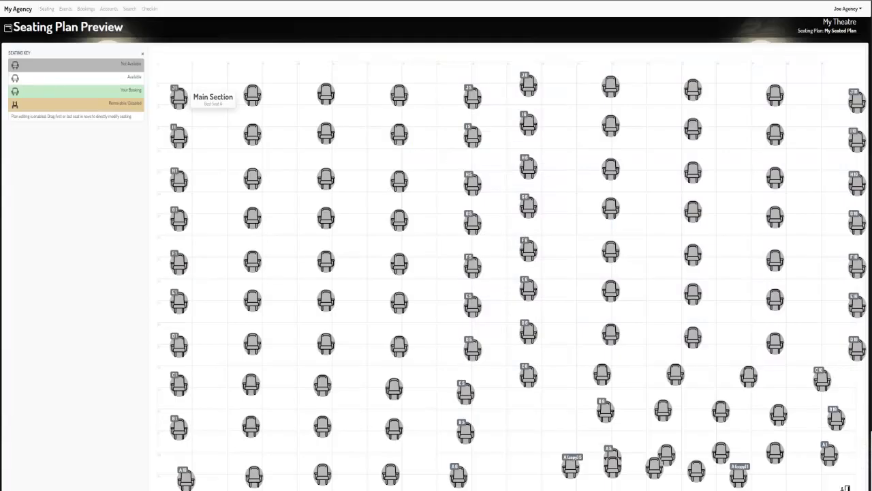
Reload the plan preview and move both end seats of row A 1-5 so they line up beneath row B's end seats.
key(F5)
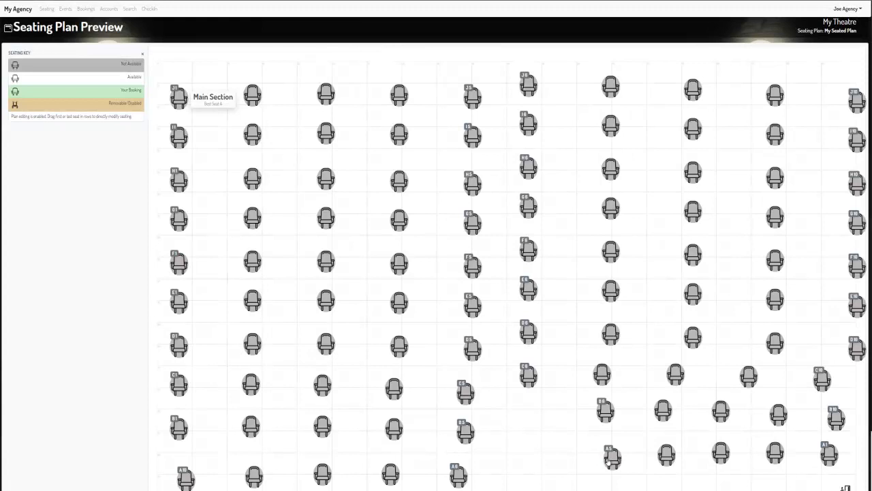
drag(608, 461, 837, 445)
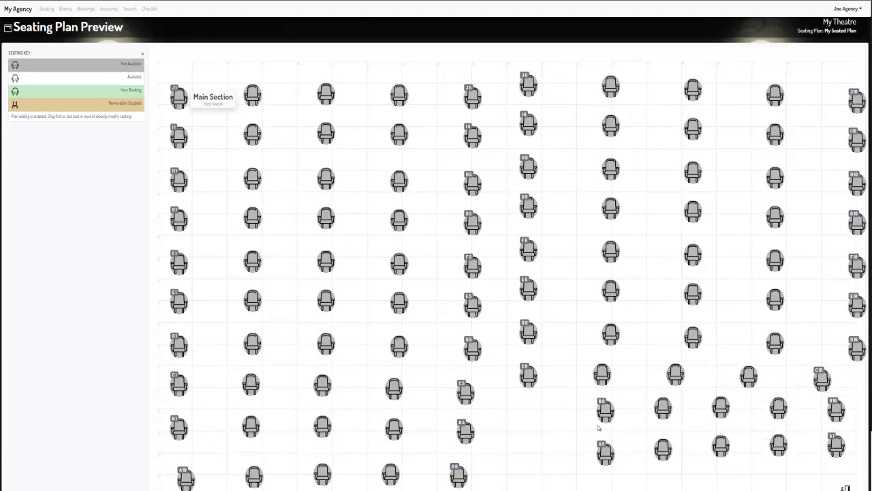
drag(605, 450, 606, 446)
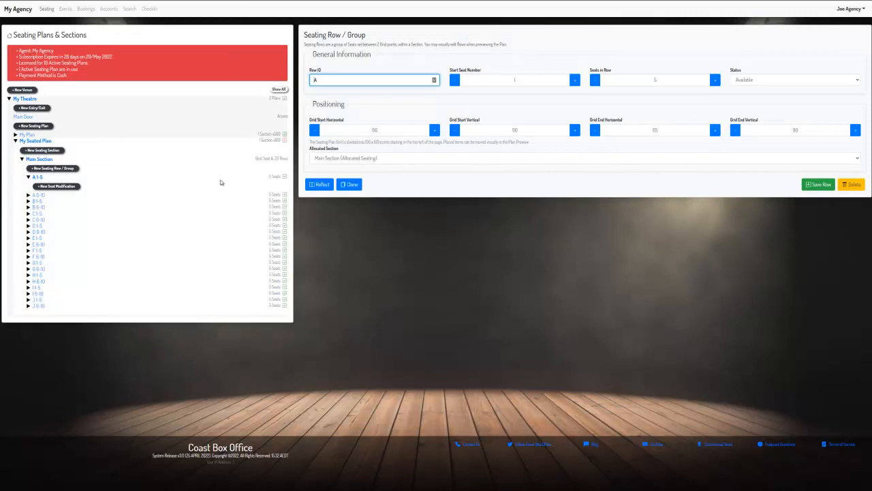
Reflect row A 1-5, set the reflected copy's status to Available, save it and check it in the plan preview.
click(310, 186)
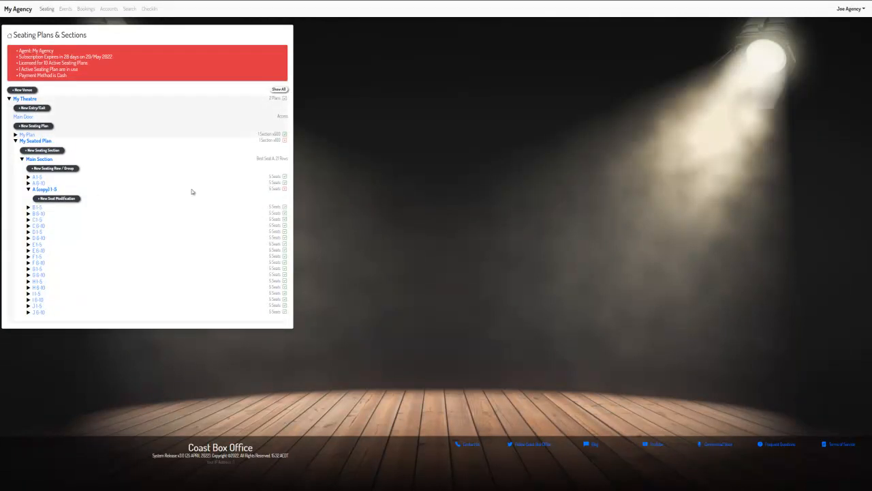
click(45, 189)
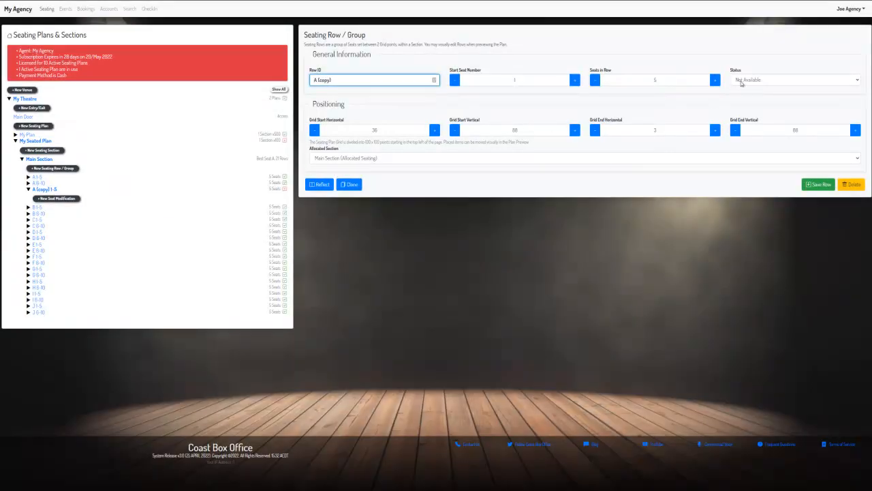
click(741, 82)
click(744, 95)
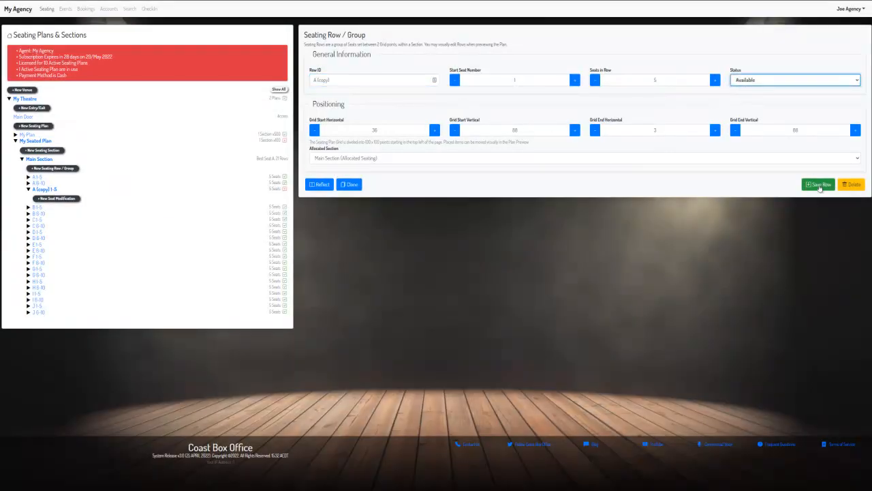
click(819, 185)
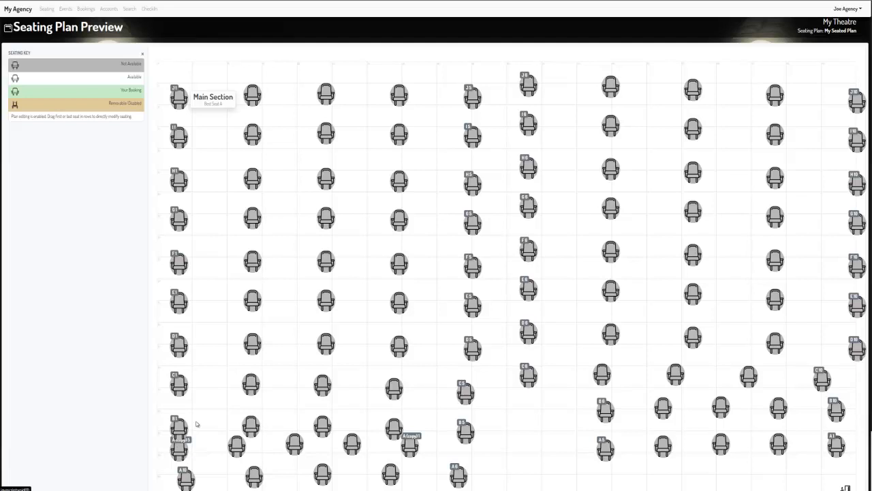
key(ctrl+w)
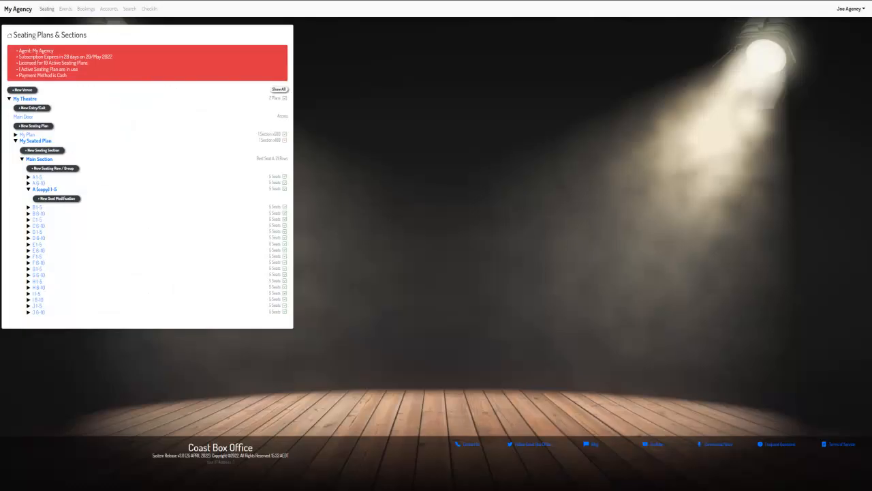
Delete the reflected row A (copy) 1-5 from the Main Section and confirm the deletion.
click(54, 192)
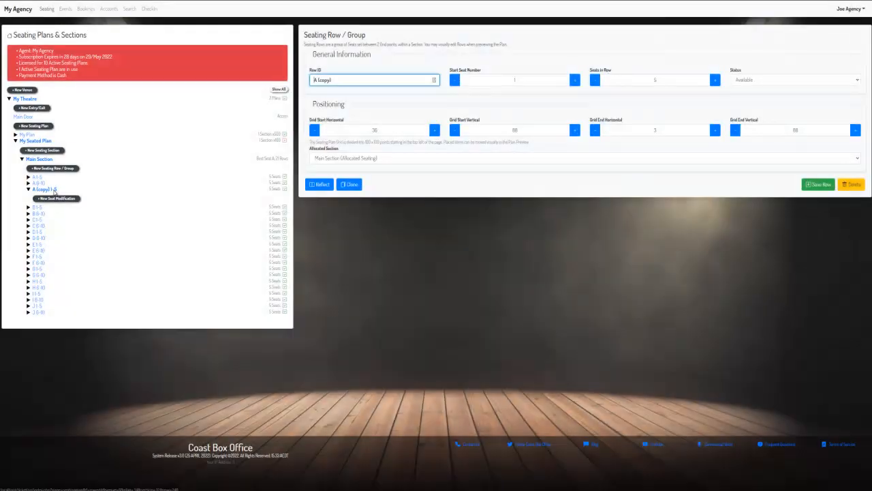
click(851, 184)
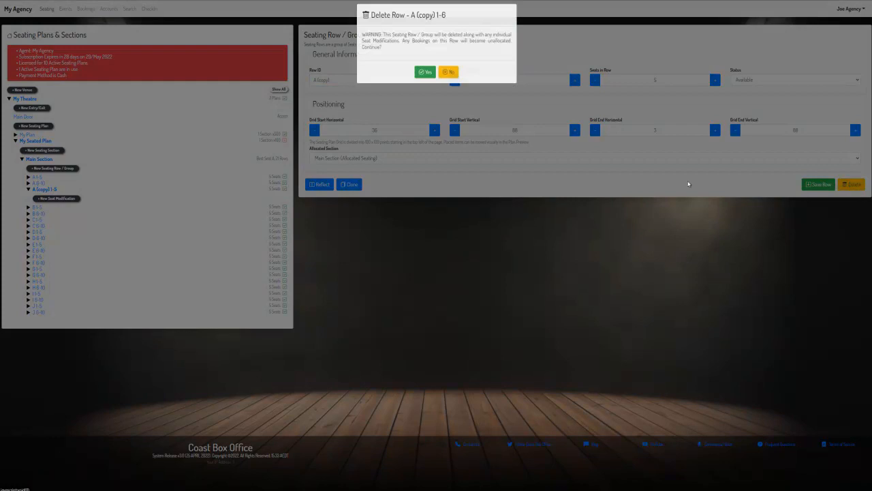
click(421, 77)
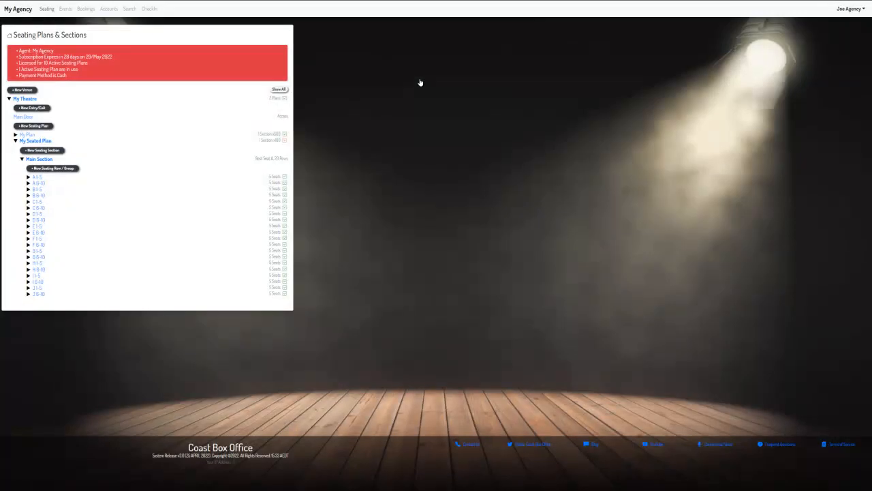
Review the status settings of row A 1-5, the My Theatre venue, the Main Door, My Seated Plan and its Main Section.
click(38, 178)
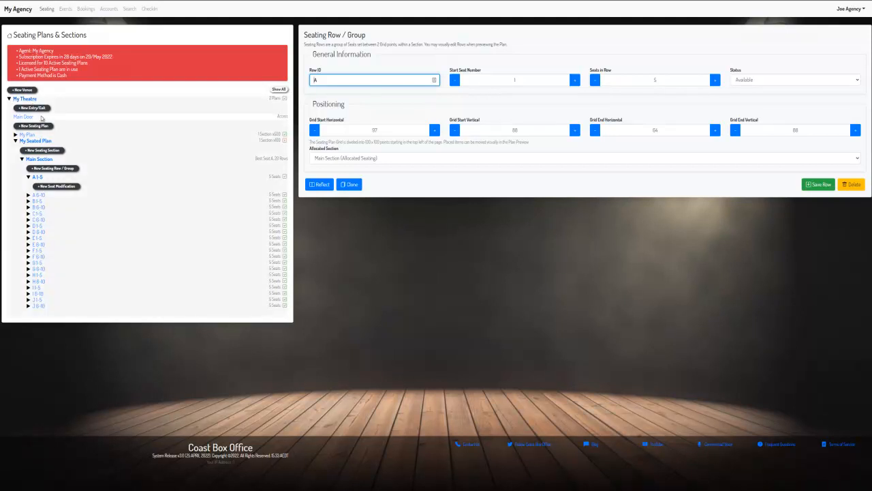
click(21, 100)
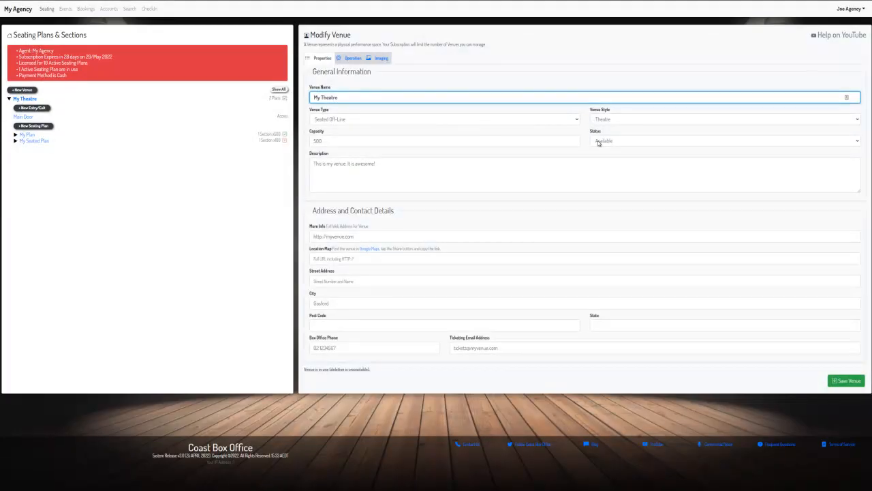
click(25, 116)
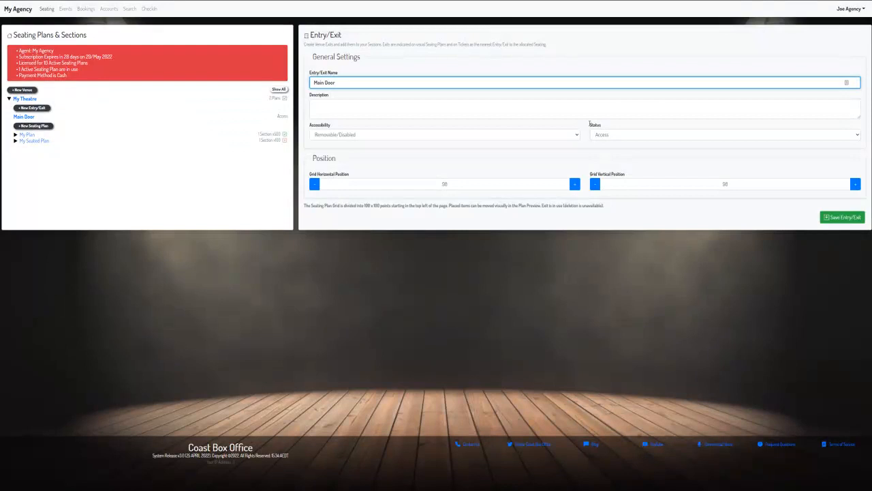
click(604, 136)
click(604, 135)
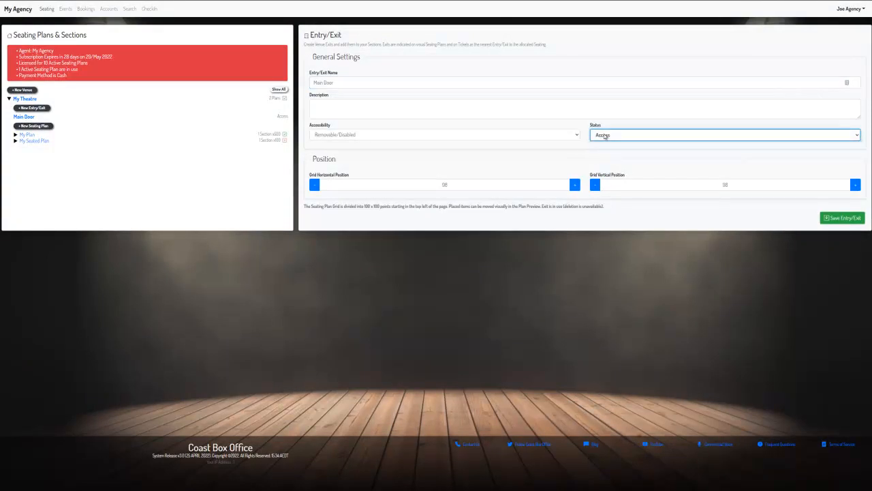
click(35, 141)
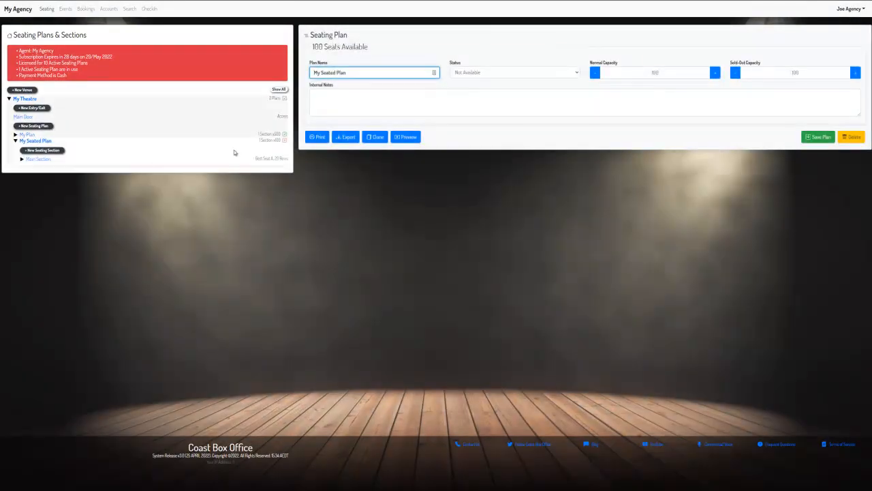
click(38, 159)
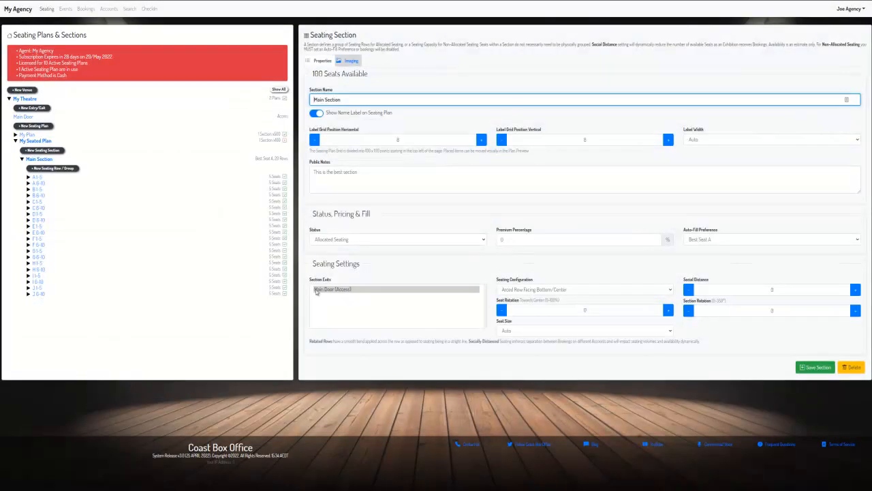
Set the Main Door's status to No Access and save the entry/exit.
click(24, 116)
click(648, 135)
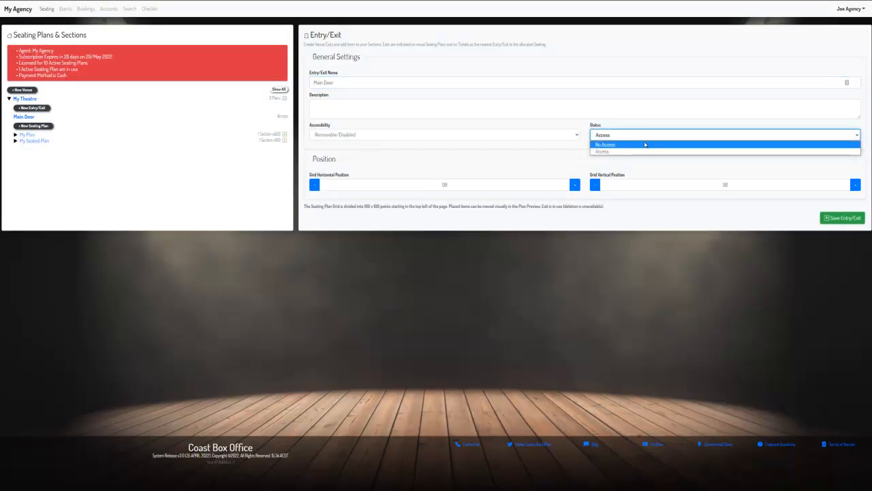
click(647, 144)
click(839, 217)
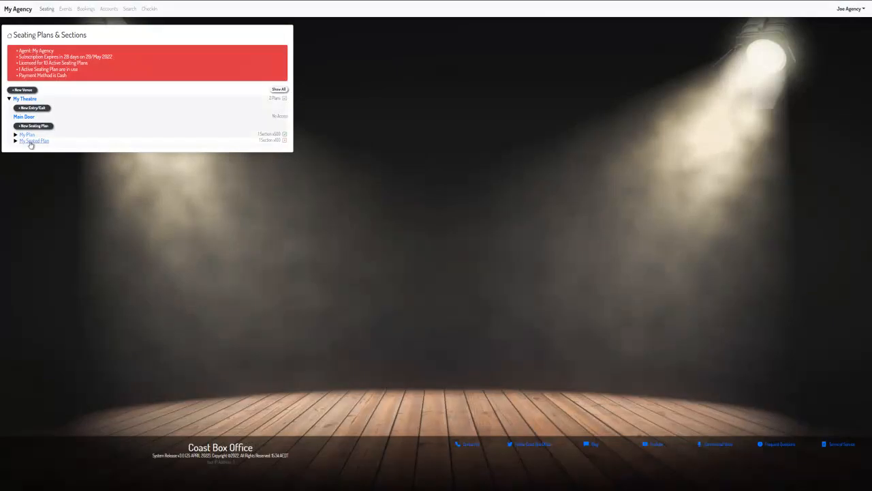
Check the Main Section's exit setting and view the full seating plan preview down to the Main Door.
click(30, 140)
click(37, 160)
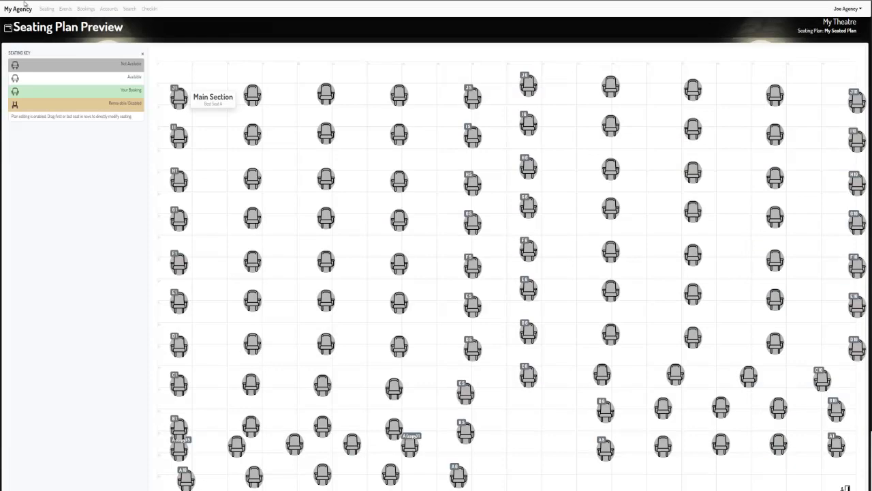
scroll(748, 378, down, 1)
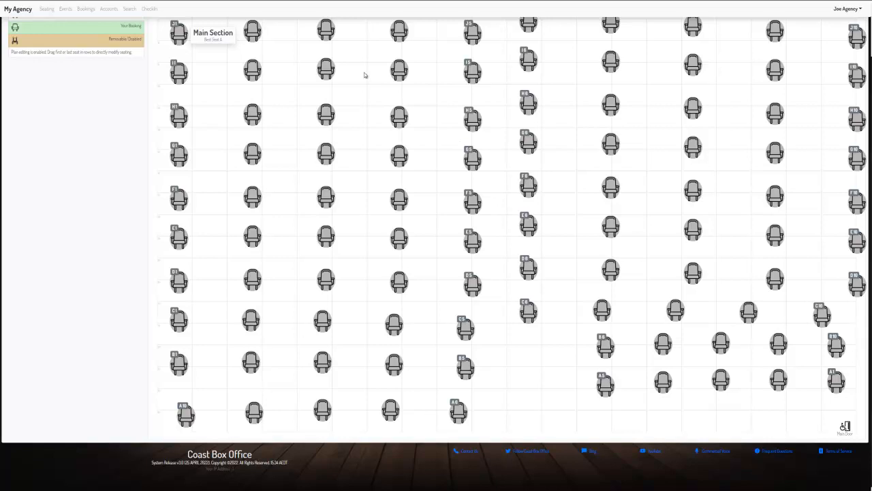
key(ctrl+w)
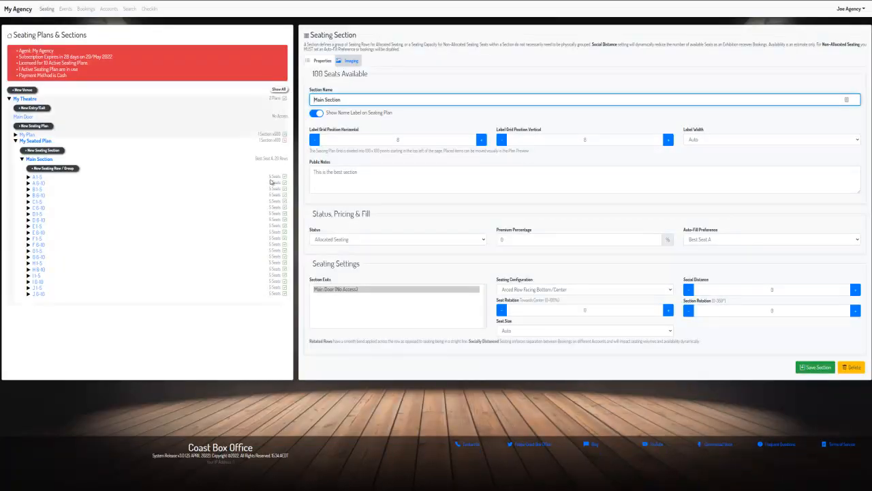
Set the status of My Seated Plan to Available and save the plan.
click(36, 142)
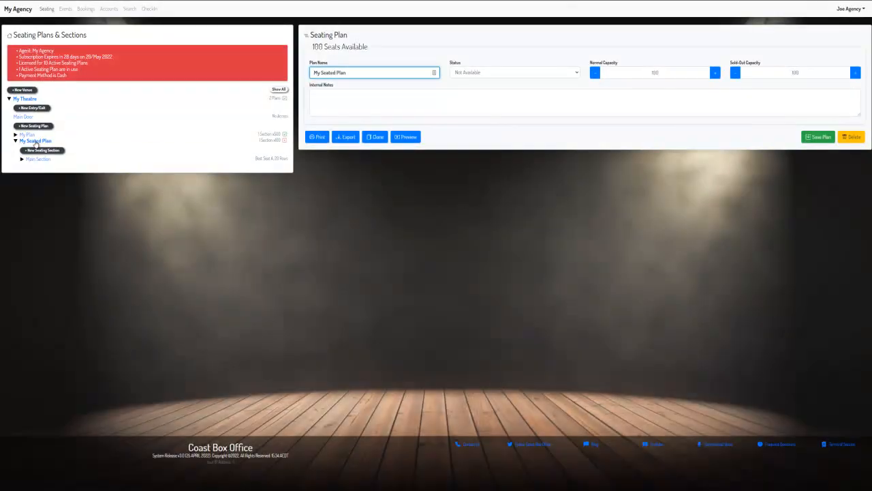
click(471, 75)
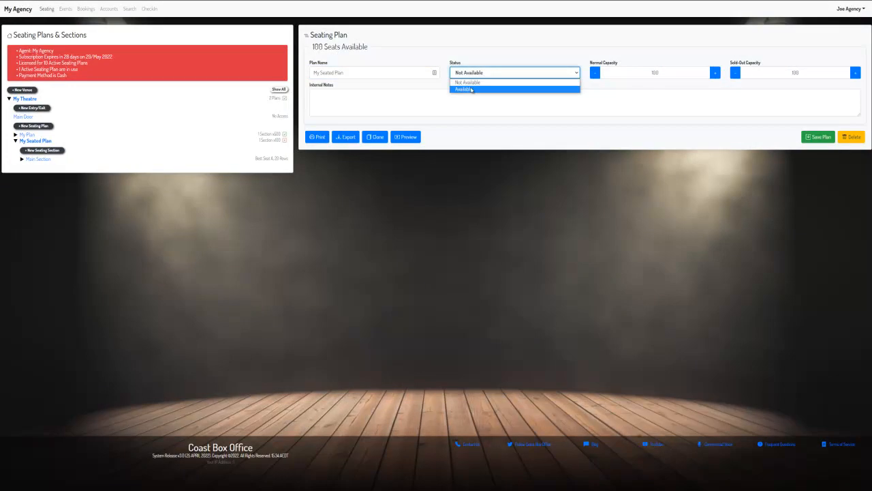
click(471, 88)
click(818, 137)
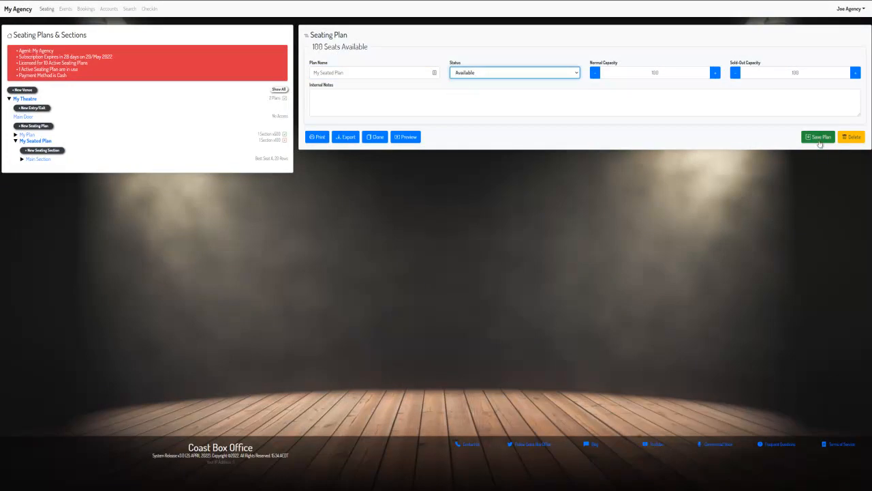
Check the Main Section and row A 1-5 settings, and locate seat A5 in the plan preview.
click(37, 159)
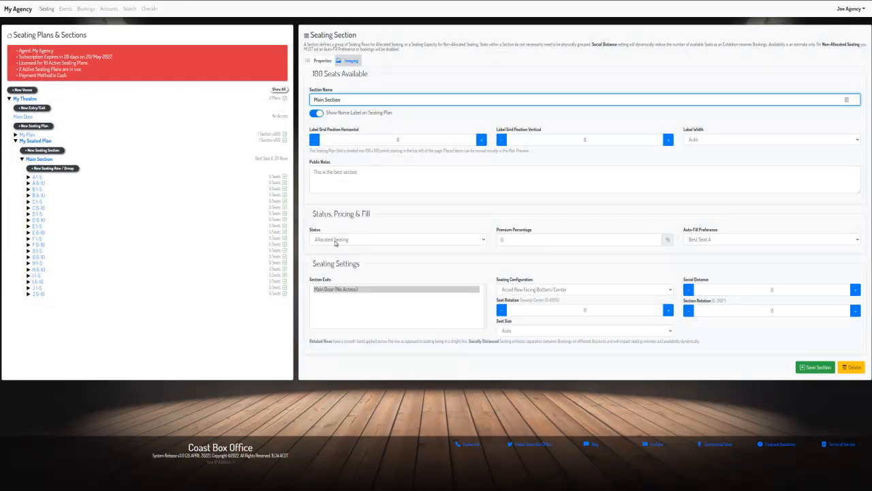
click(38, 178)
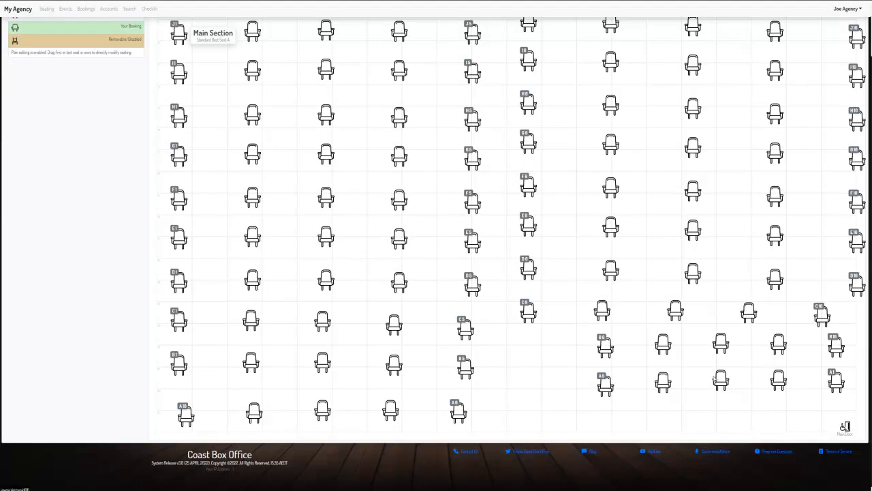
mouse_move(603, 385)
mouse_down()
mouse_move(594, 386)
mouse_move(604, 385)
mouse_up()
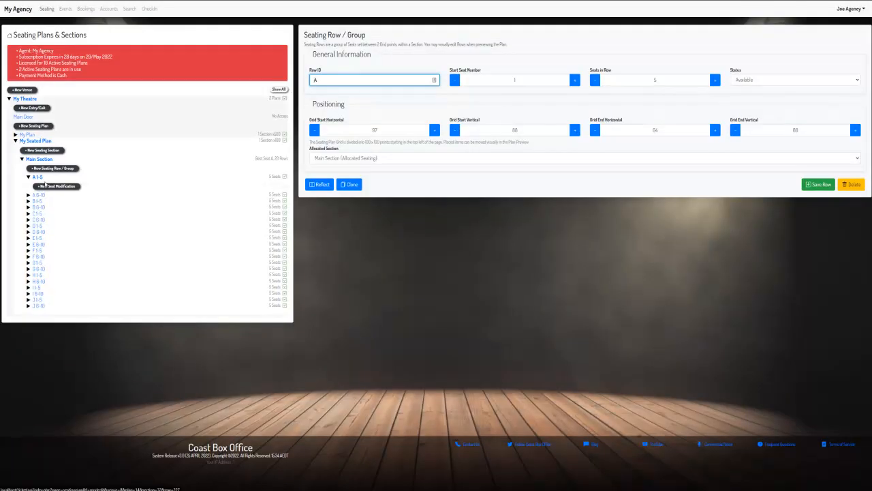
click(66, 187)
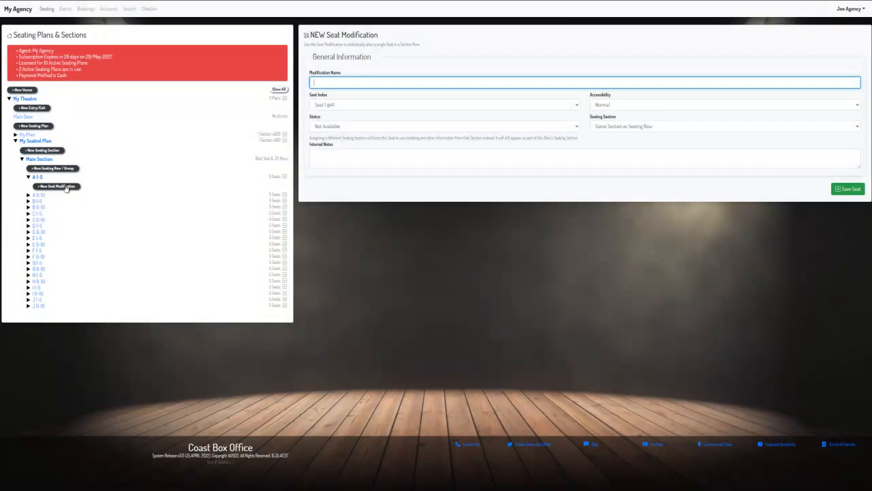
click(345, 104)
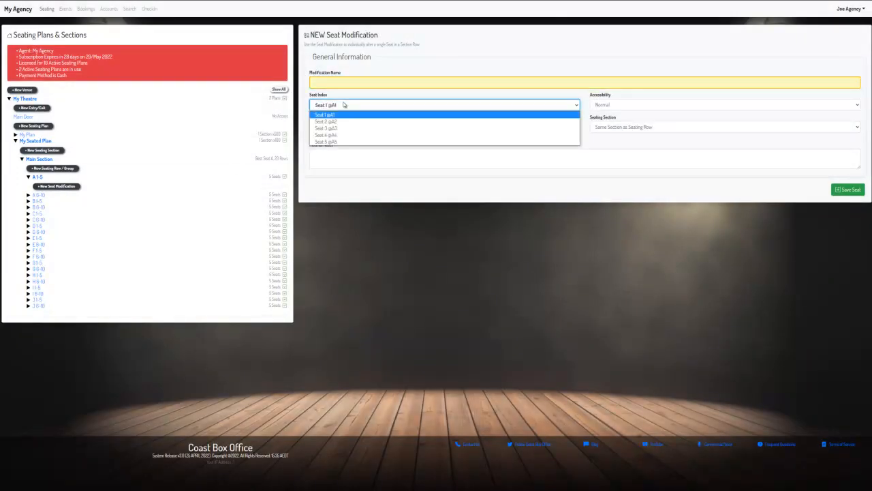
click(335, 142)
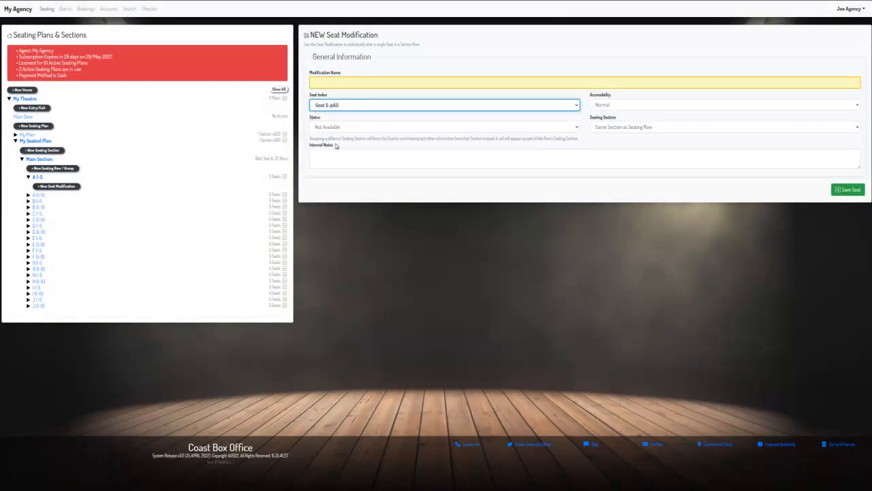
click(352, 82)
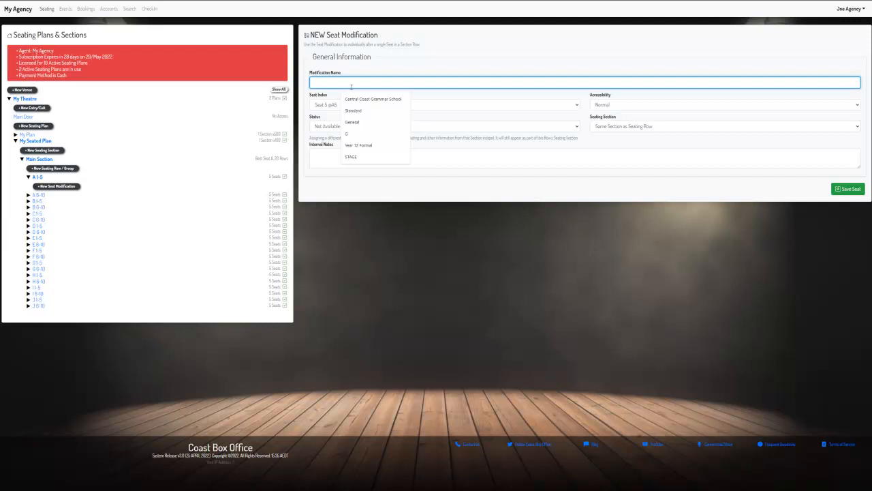
text(Wheelchair)
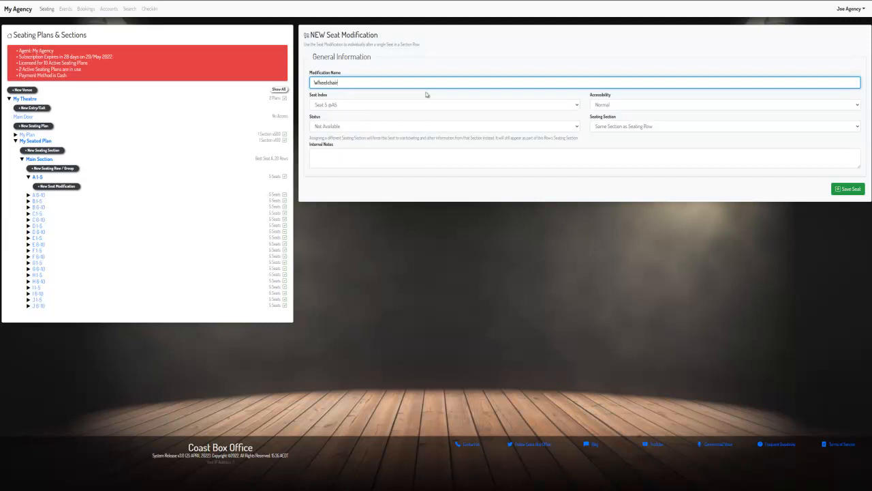
Set the modification's accessibility to Removable/Disabled and its status to Available, save the seat, and check the plan preview.
click(598, 105)
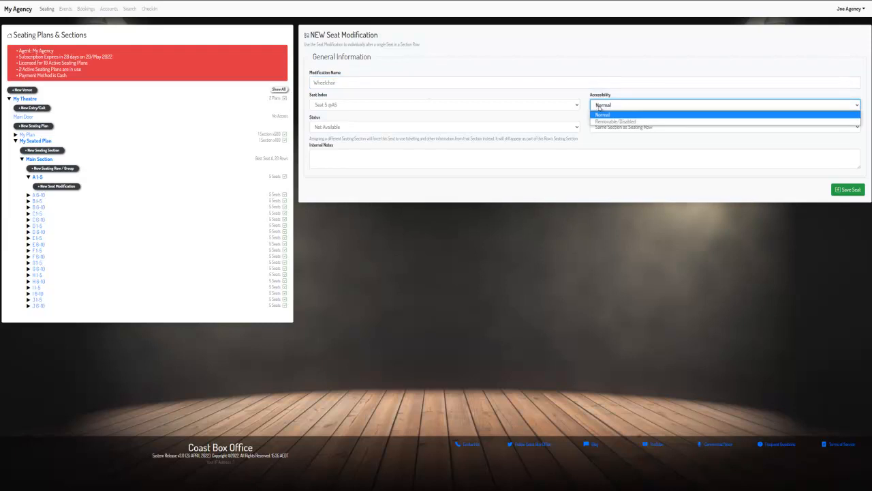
click(608, 121)
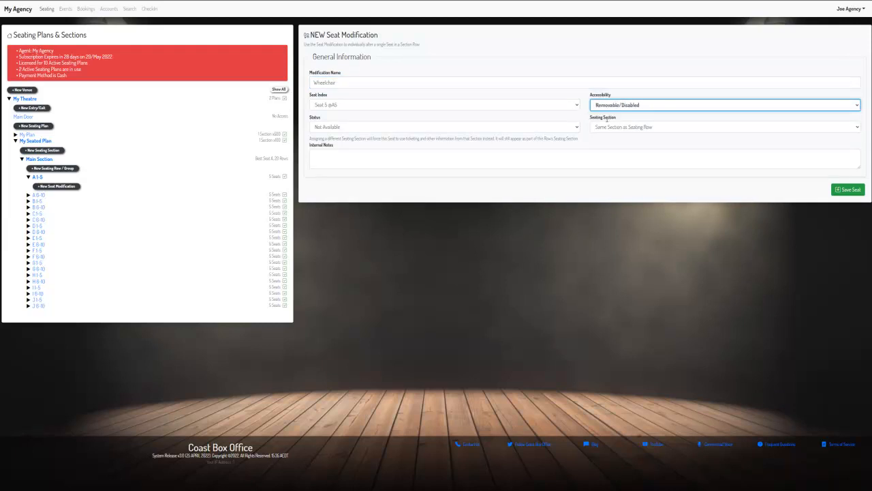
click(580, 130)
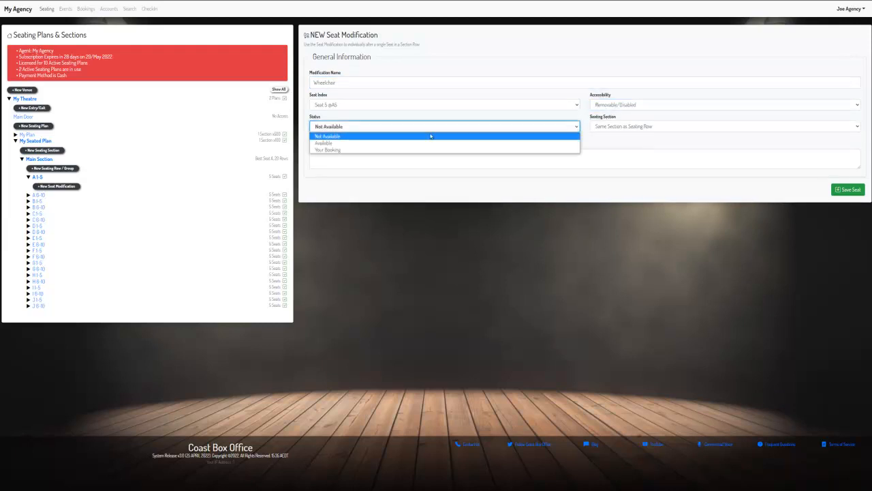
click(329, 143)
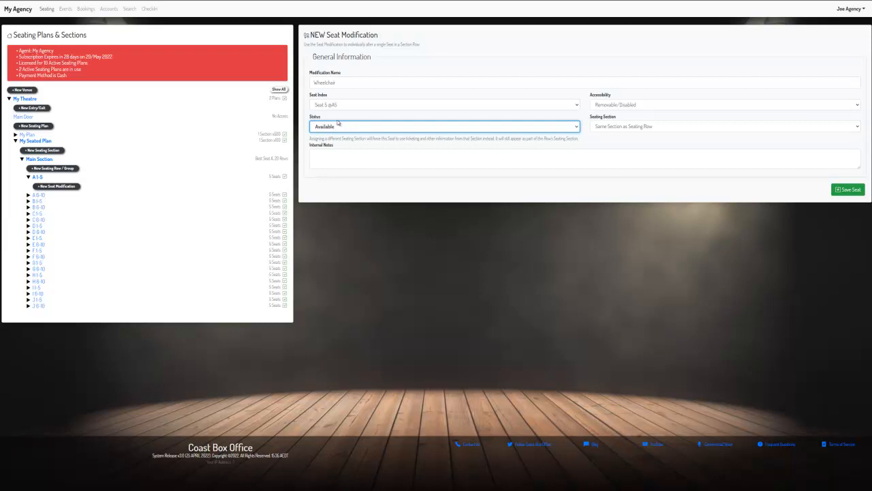
click(845, 189)
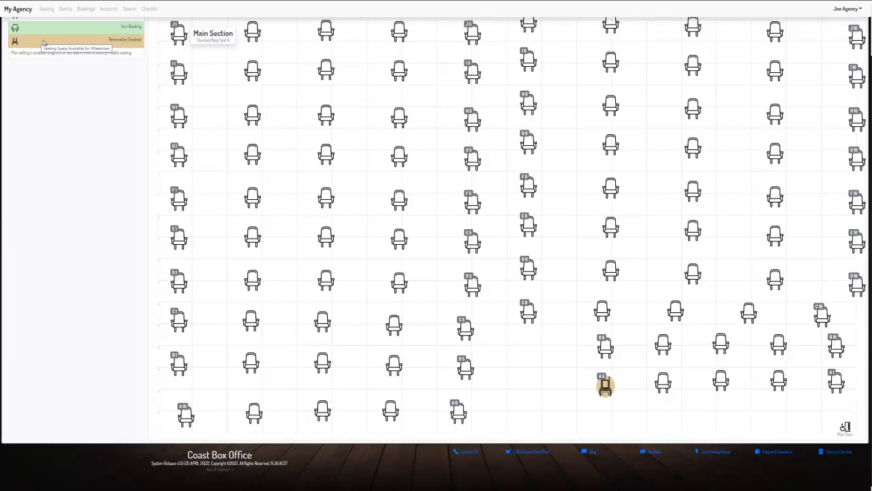
key(alt+Left)
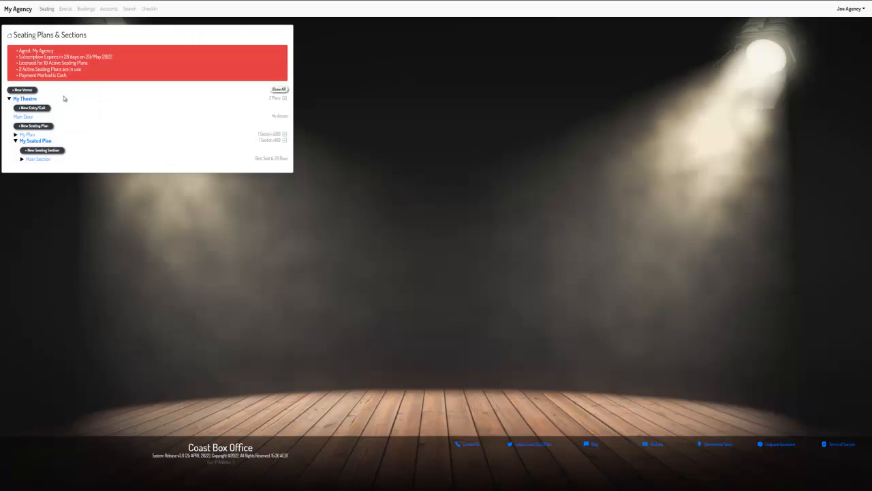
Set the status of row A 1-5's Wheelchair seat modification to Not Available, keeping Same Section as Seating Row, and save it.
click(31, 159)
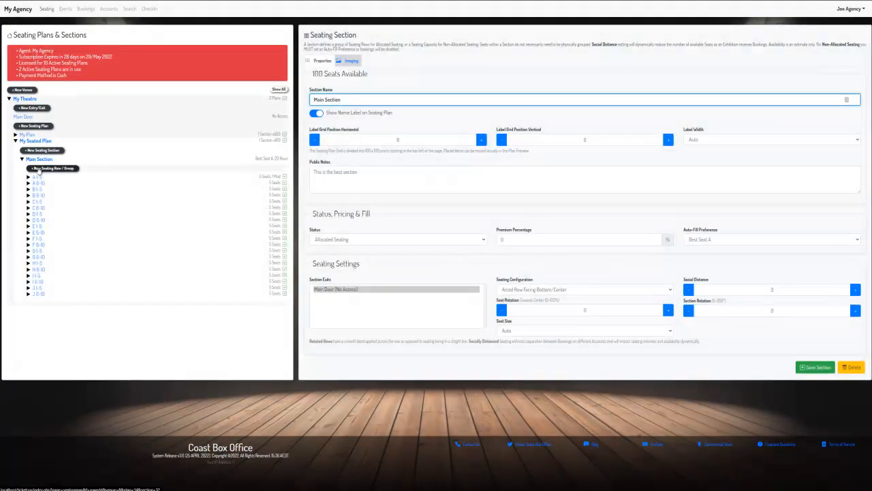
click(37, 177)
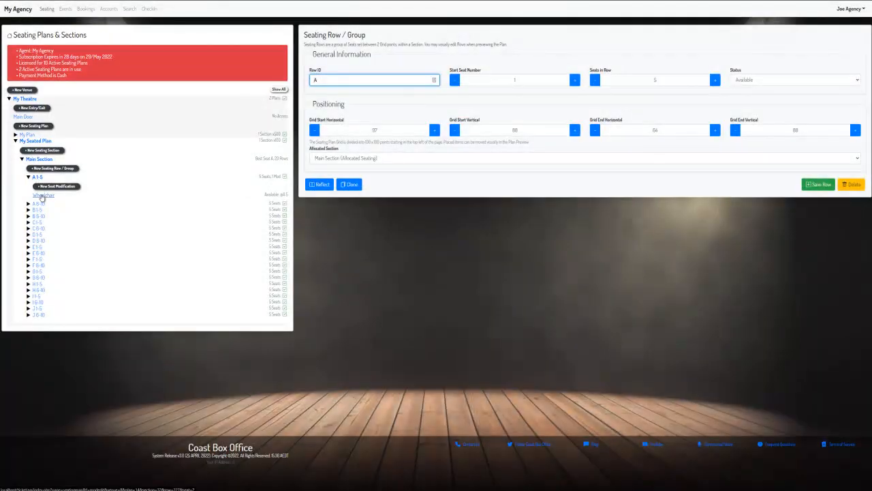
click(45, 195)
click(375, 127)
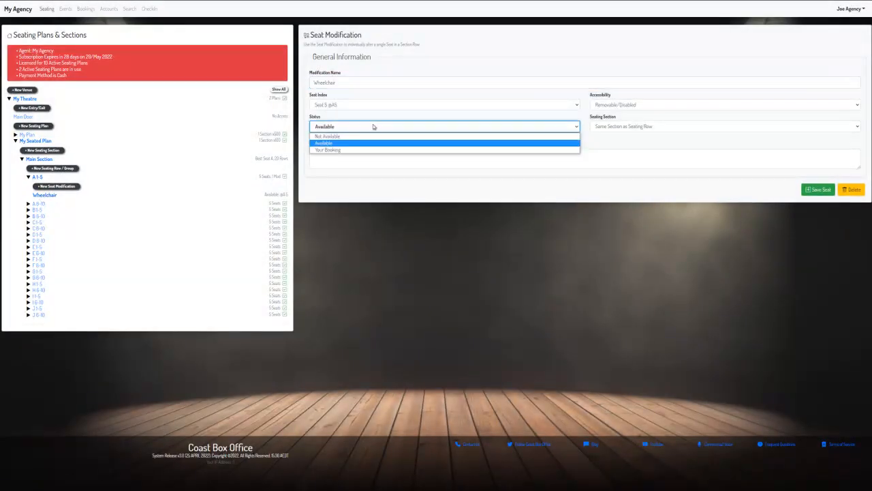
click(369, 139)
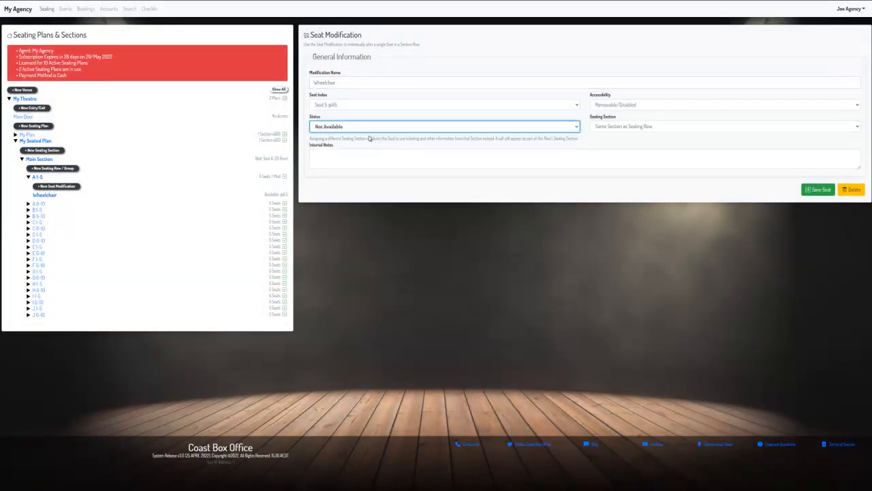
click(461, 166)
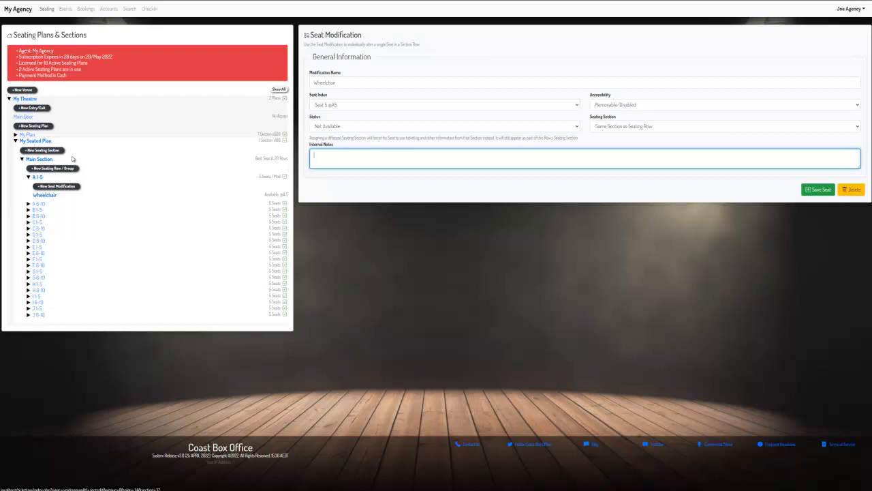
click(605, 128)
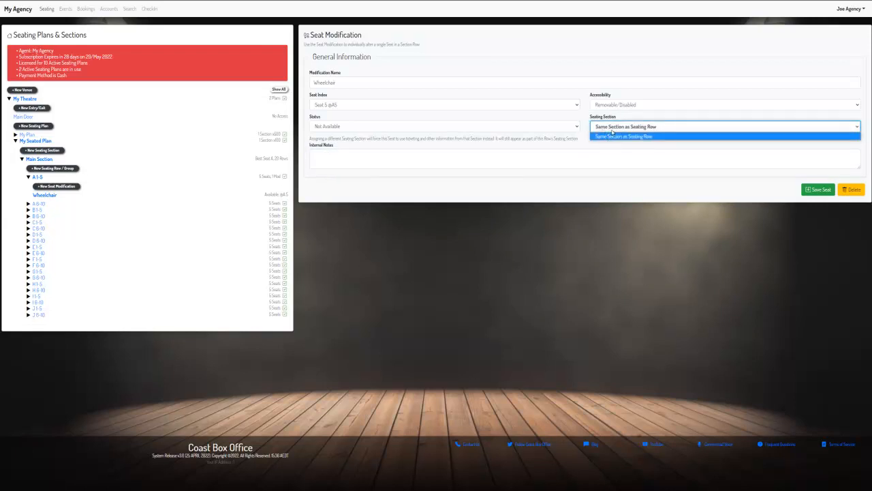
click(612, 132)
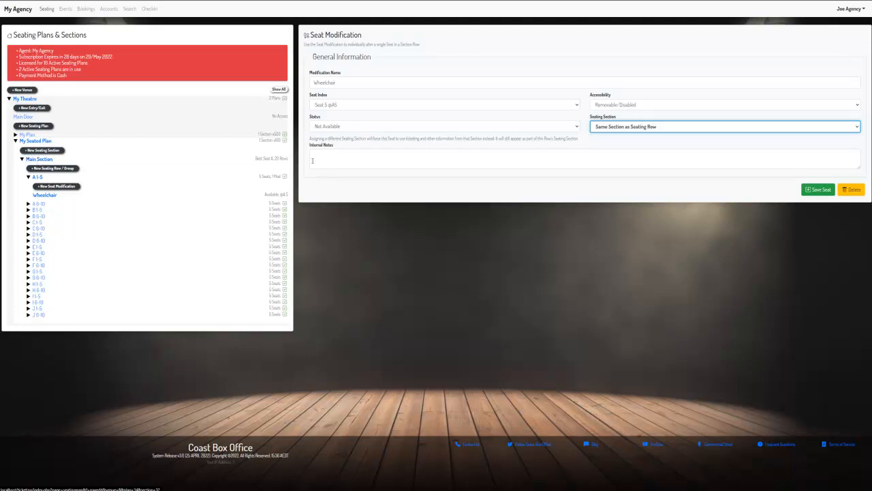
click(814, 191)
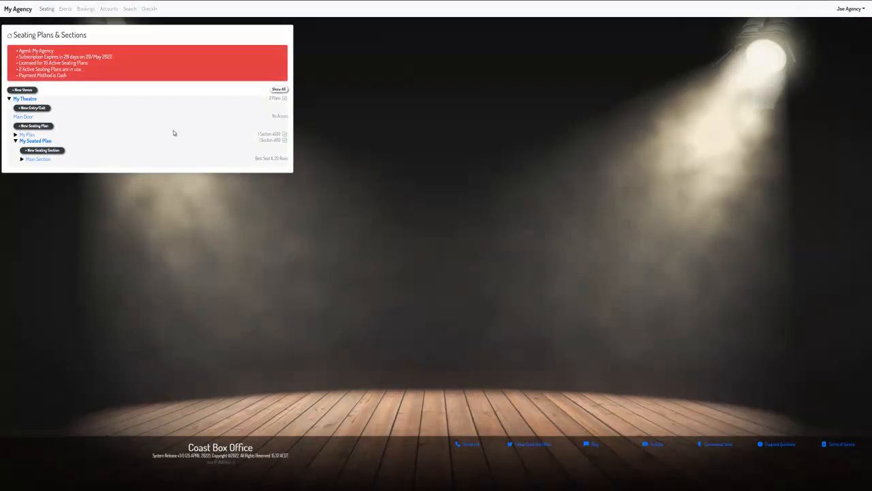
Add a seating section named Wheelchair to My Seated Plan and save it.
click(34, 150)
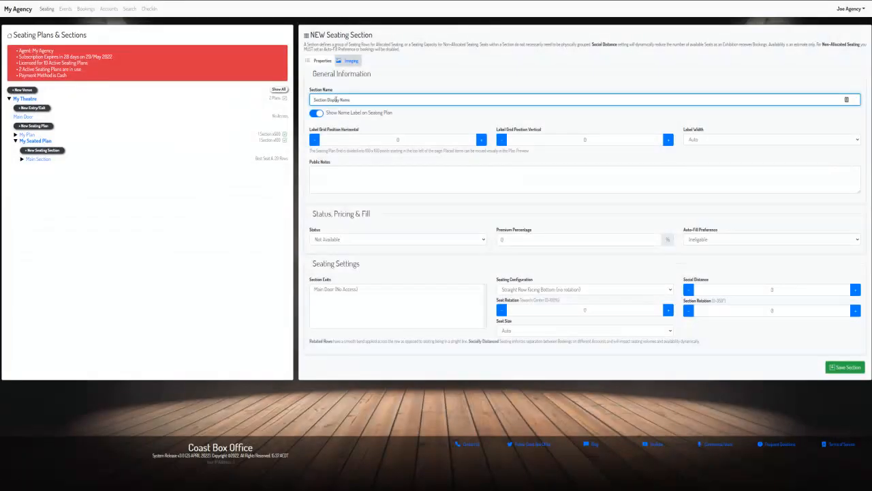
click(335, 99)
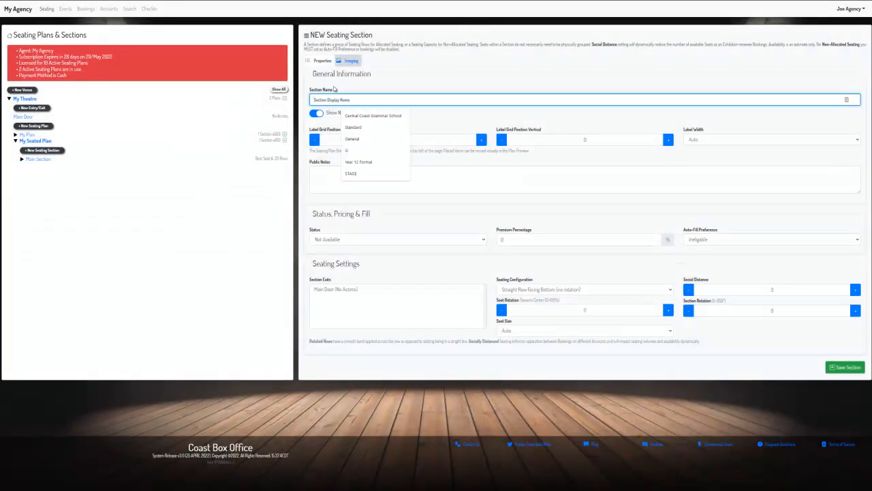
text(Whh)
key(BackSpace)
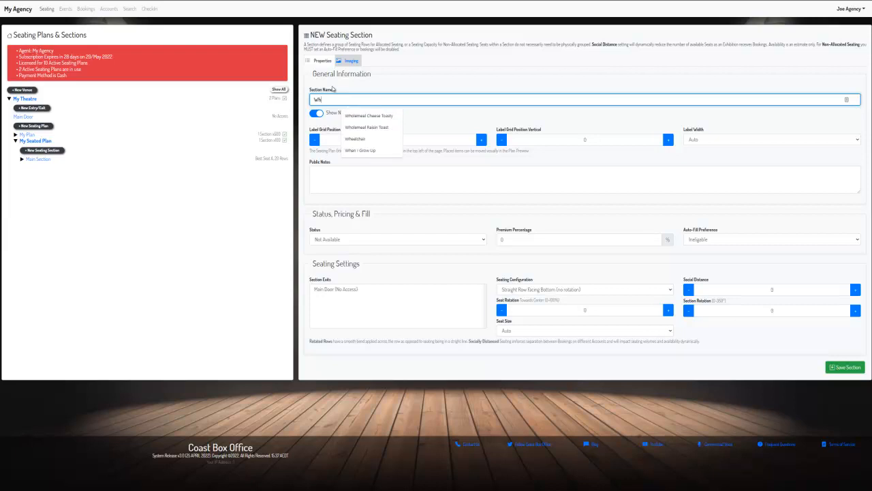
text(eel)
key(Down)
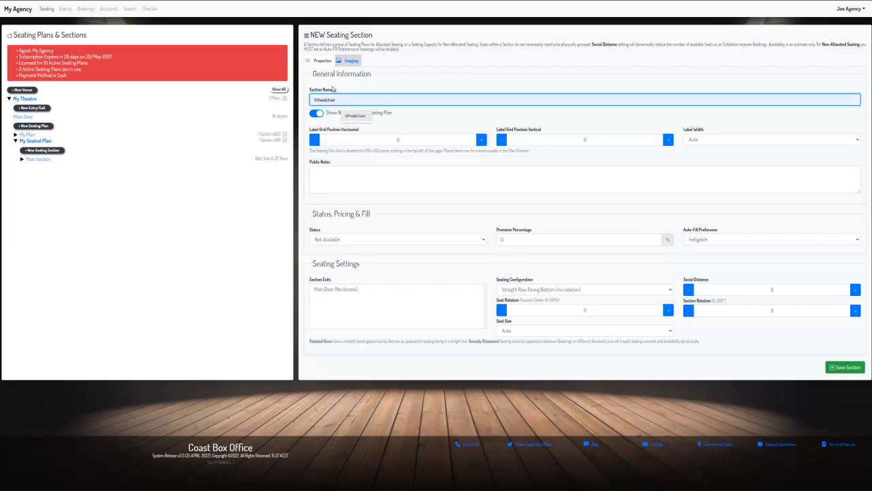
key(Return)
click(846, 368)
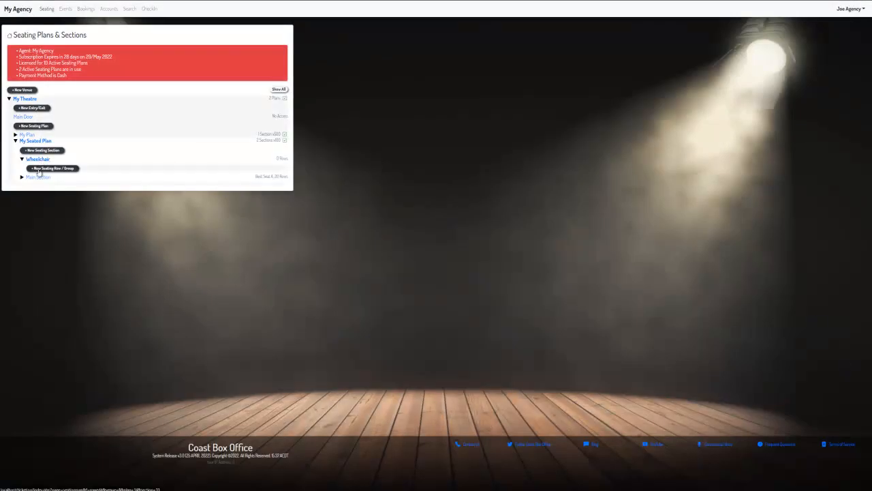
Assign row A 1-5's Wheelchair seat modification to the Wheelchair section, set its status to Available, and save the seat.
click(22, 178)
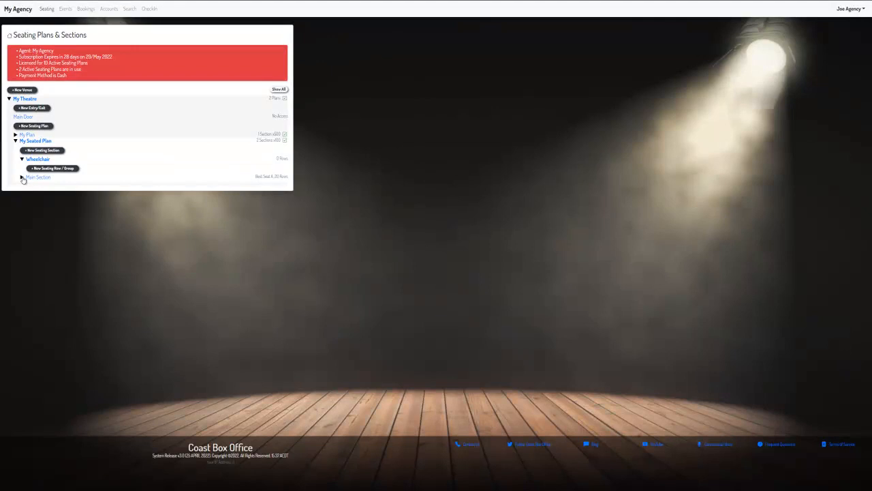
click(28, 195)
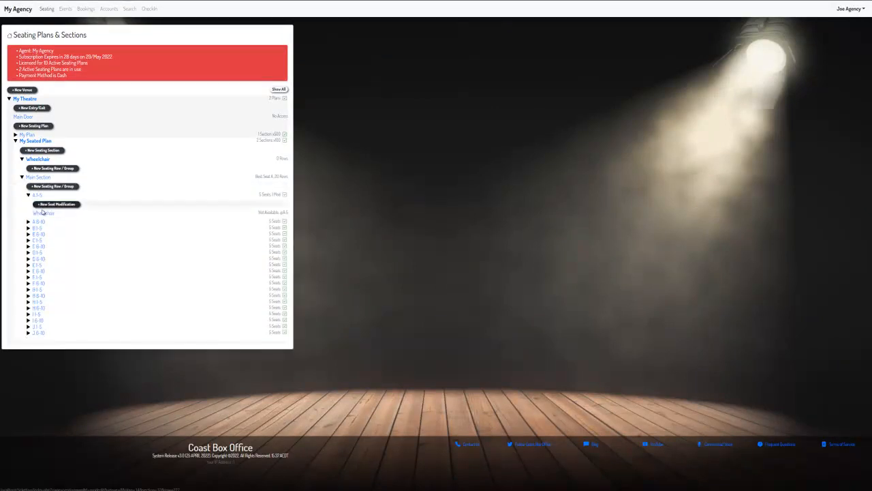
click(44, 214)
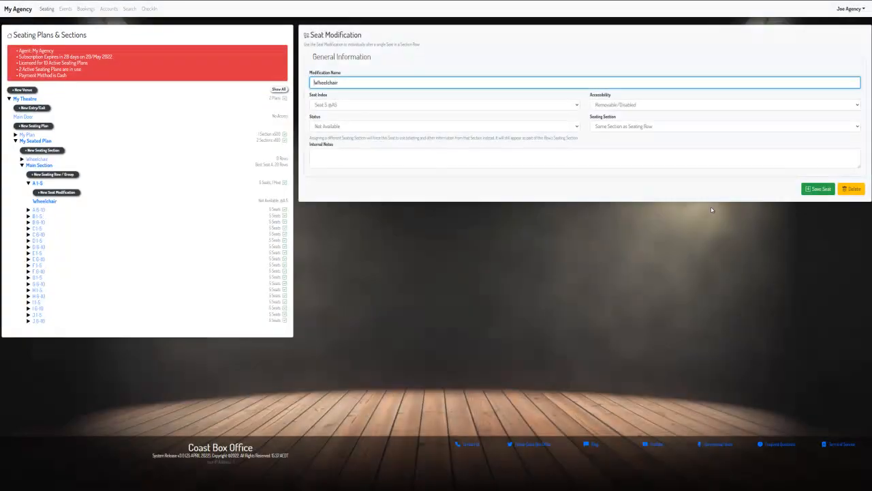
click(788, 130)
click(648, 141)
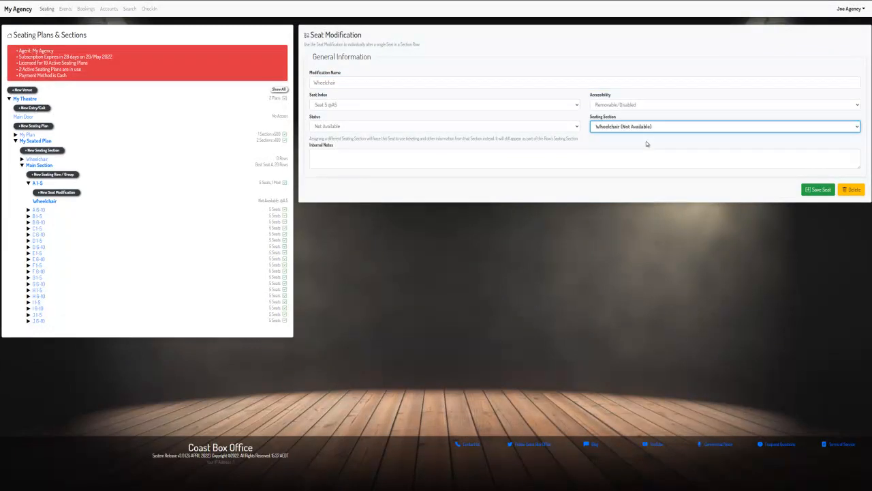
click(464, 127)
click(442, 142)
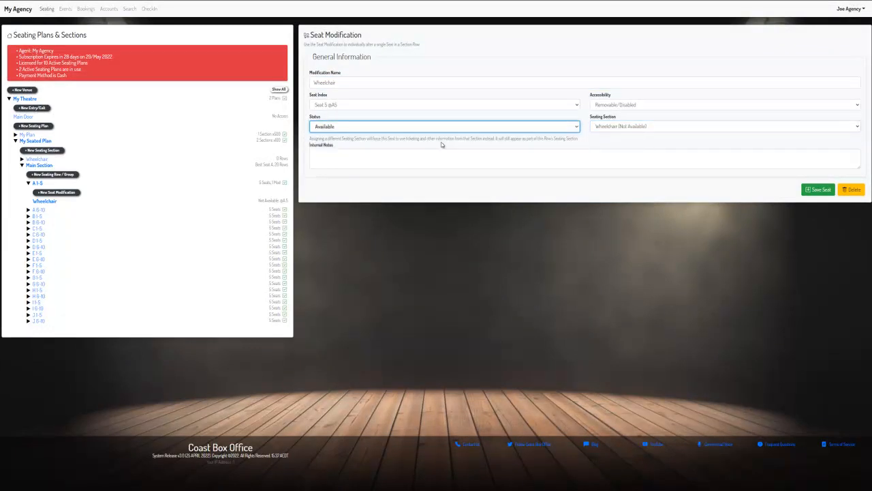
click(810, 190)
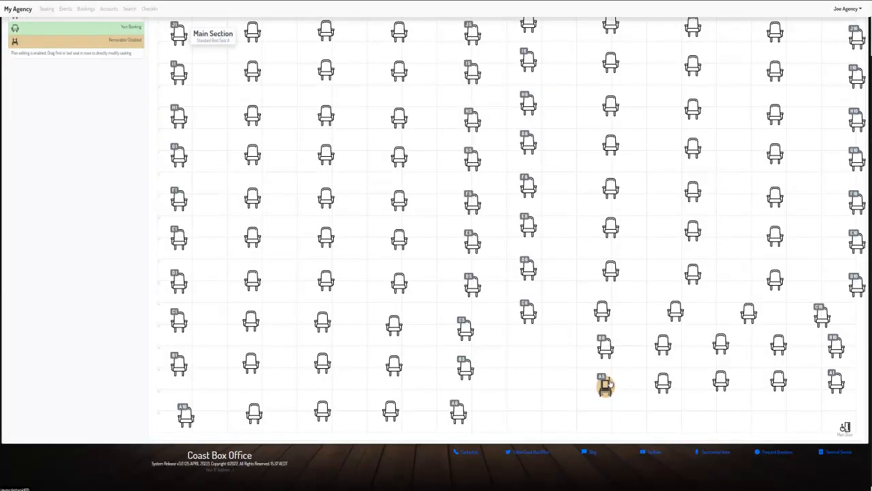
Review seat A5 in the seating plan preview and reopen the Wheelchair seat modification in row A 1-5.
scroll(433, 280, up, 2)
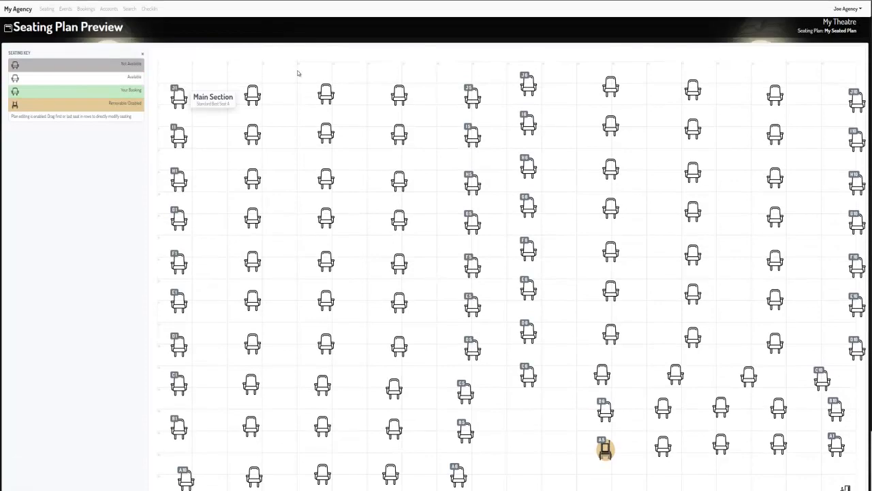
click(303, 0)
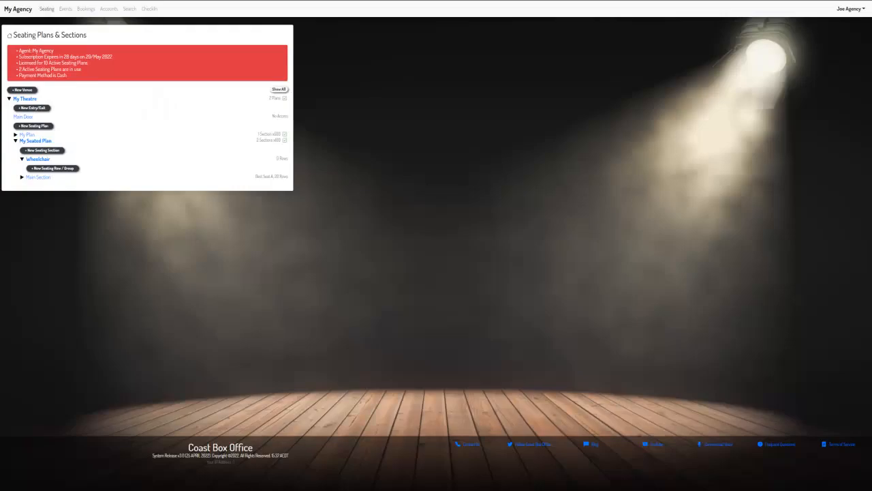
click(23, 178)
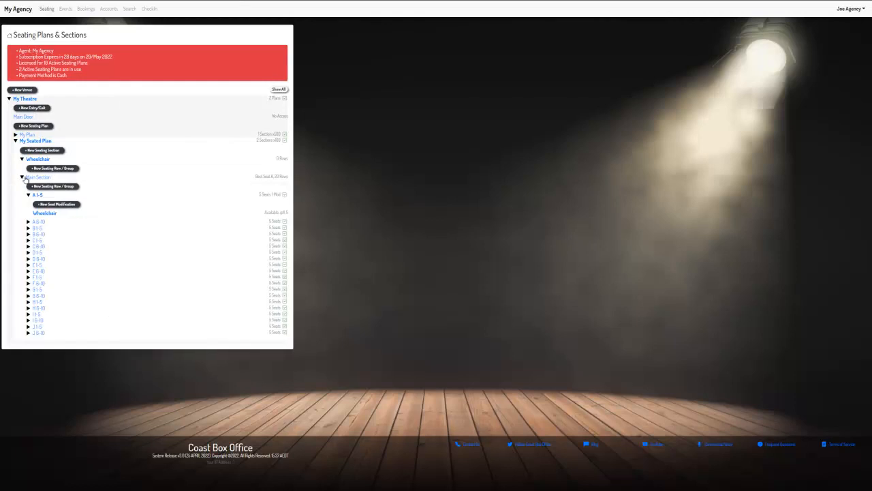
click(44, 213)
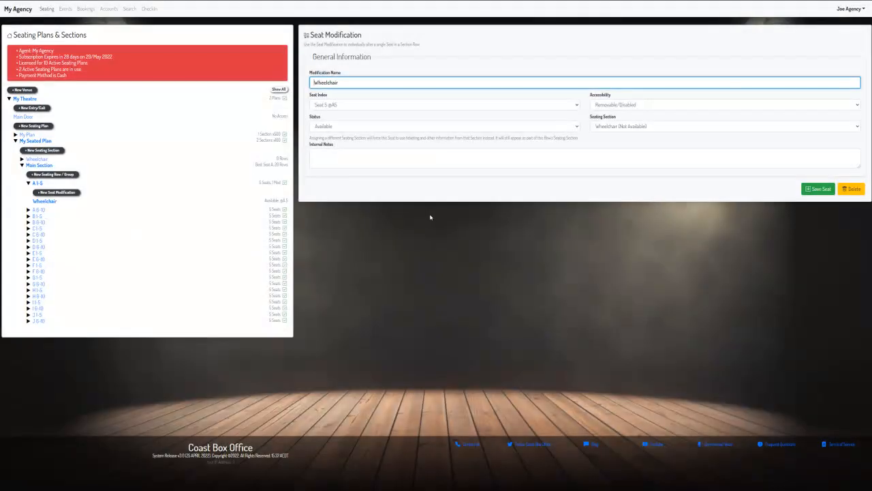
Try a premium percentage of 10 on the Wheelchair section.
click(45, 161)
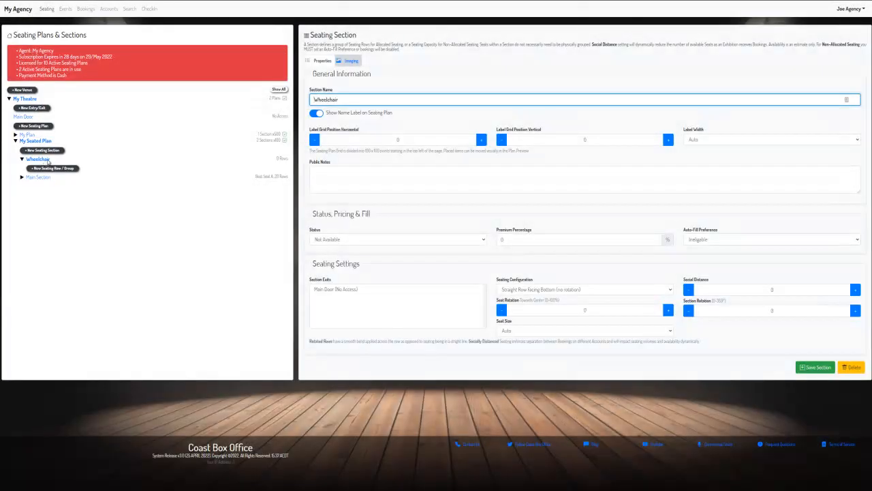
click(514, 242)
text(10)
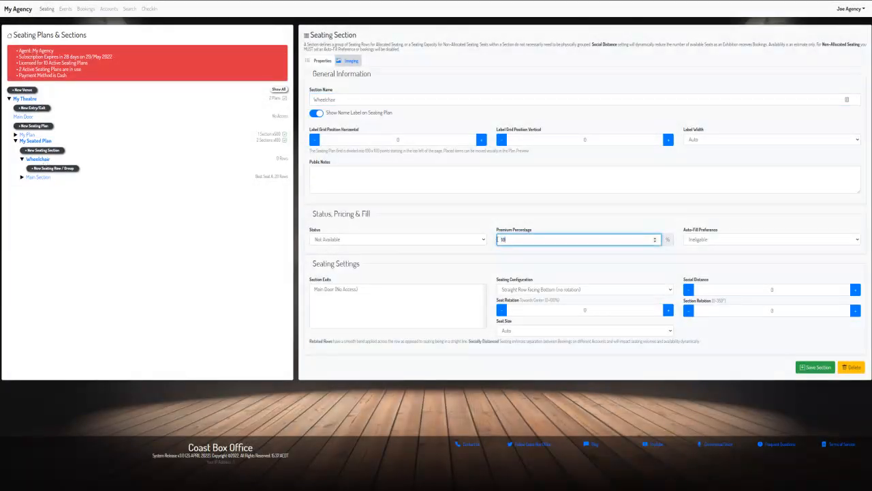
key(BackSpace)
text(0)
Check the settings of the Main Section, row A 1-5 and its Wheelchair seat modification.
click(43, 177)
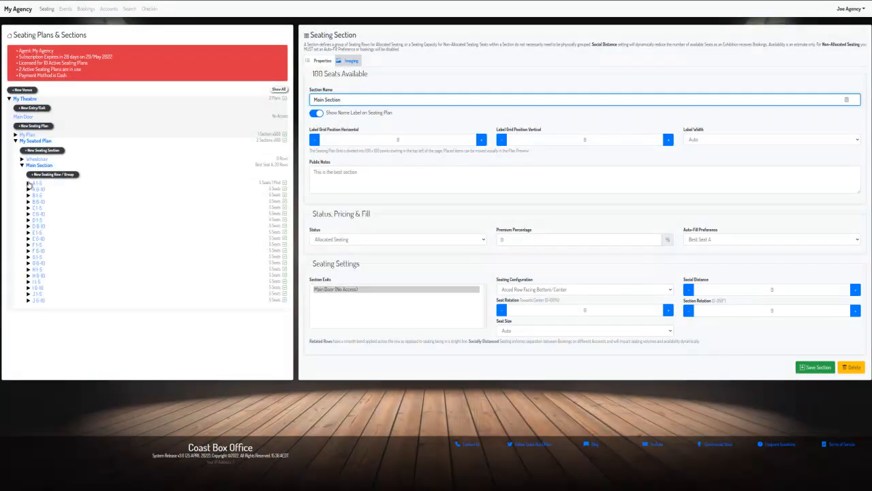
click(39, 184)
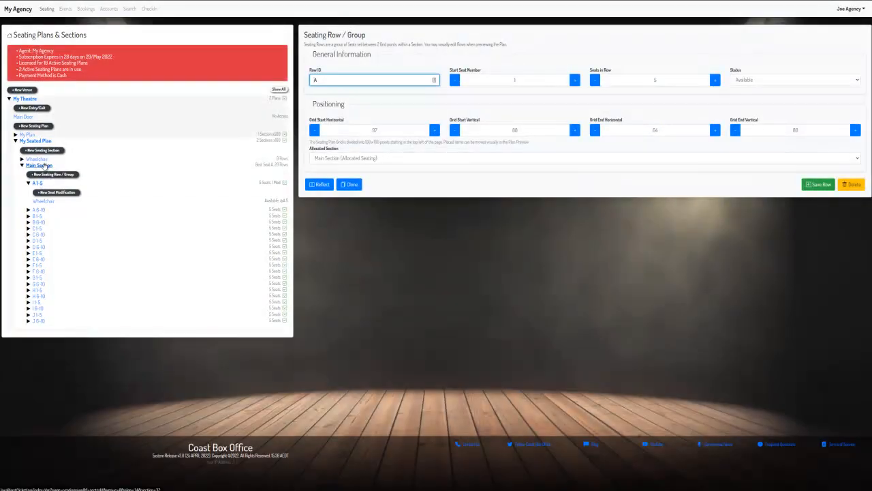
click(43, 201)
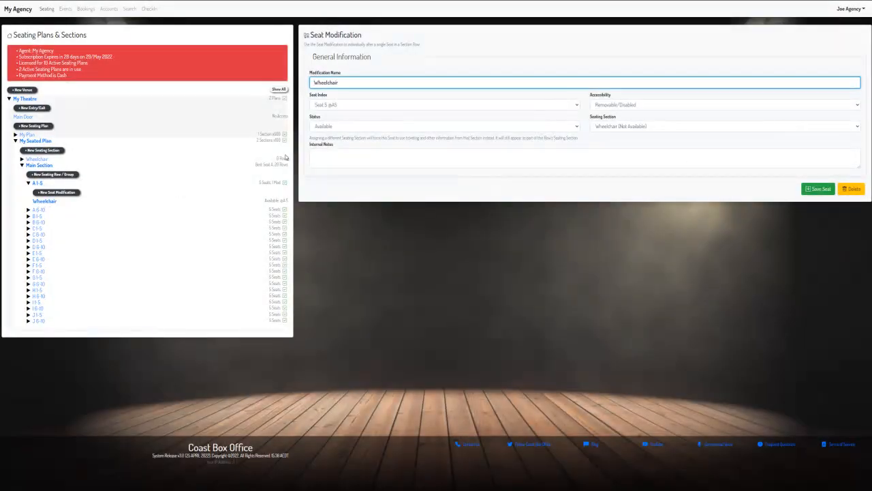